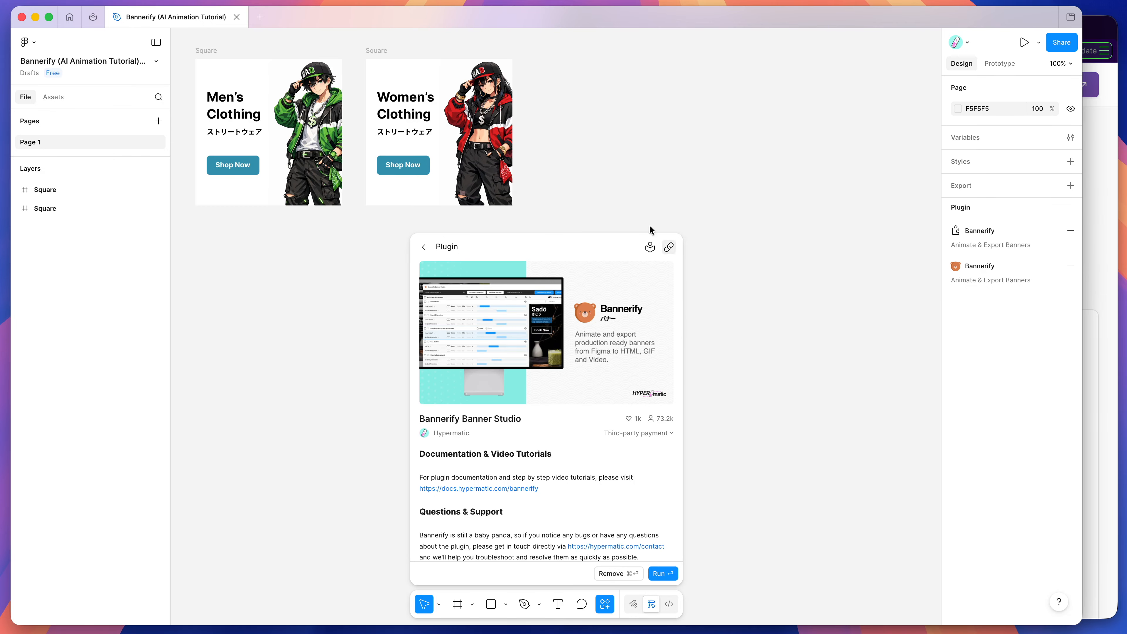
# Step: Run the saved Bannerify Banner Studio plugin and move its window slightly away from the canvas edge
pyautogui.click(583, 149)
pyautogui.rightClick(583, 149)
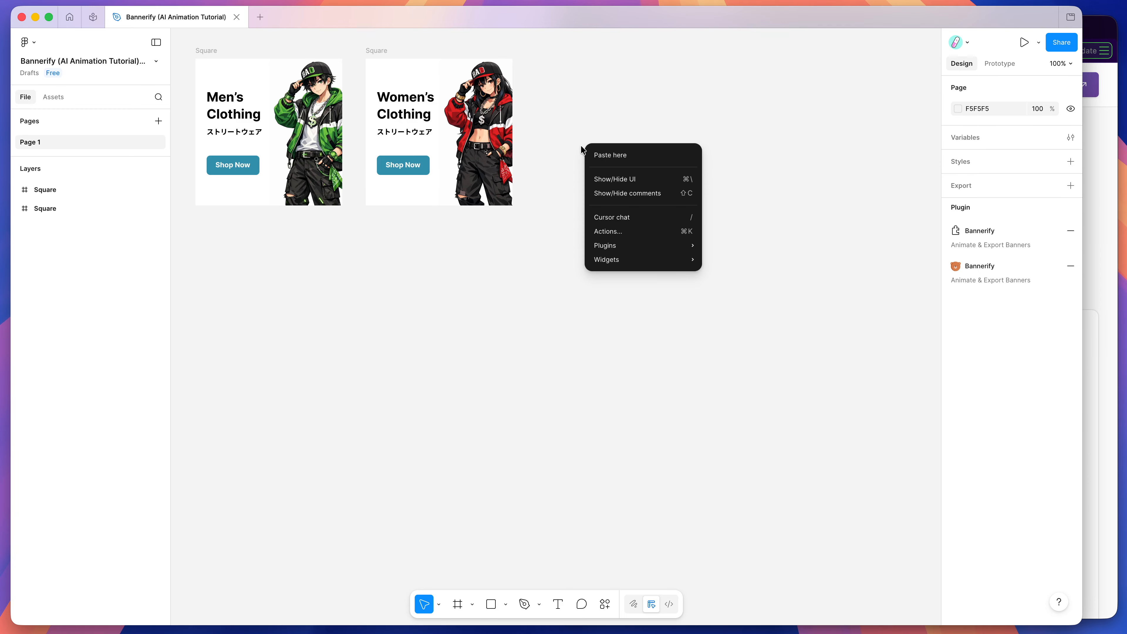
pyautogui.moveTo(619, 245)
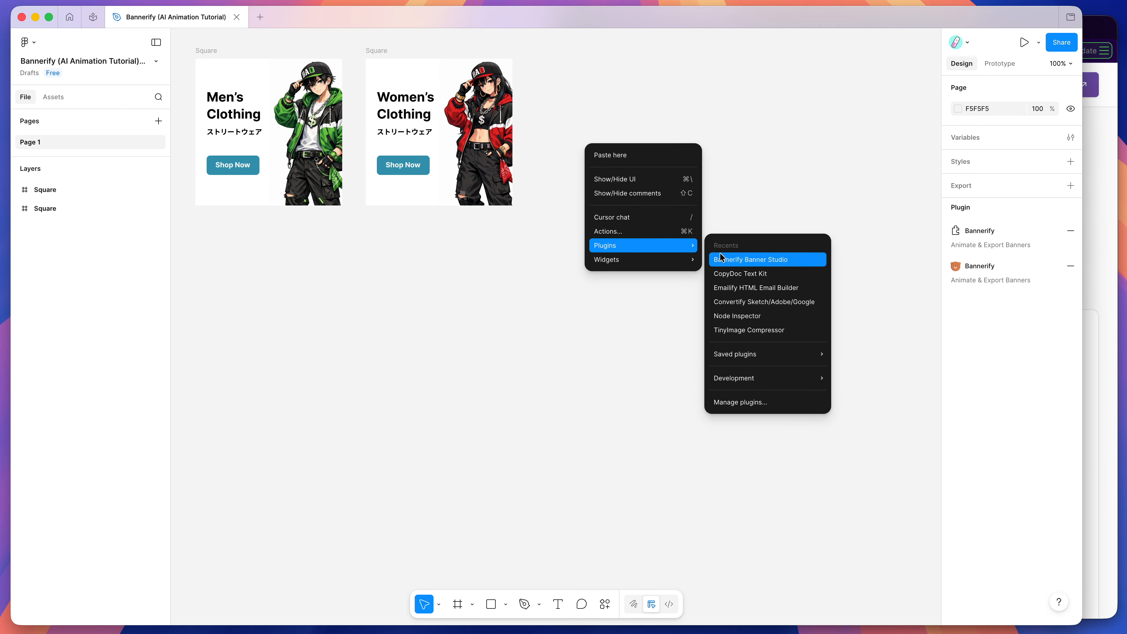
pyautogui.moveTo(779, 353)
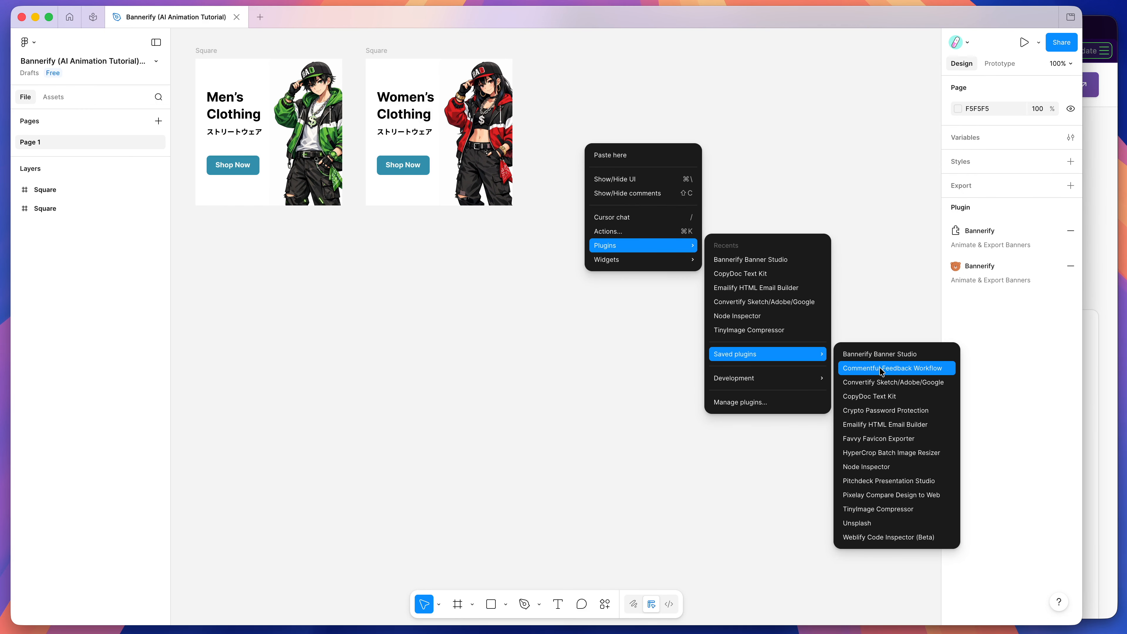
pyautogui.click(881, 354)
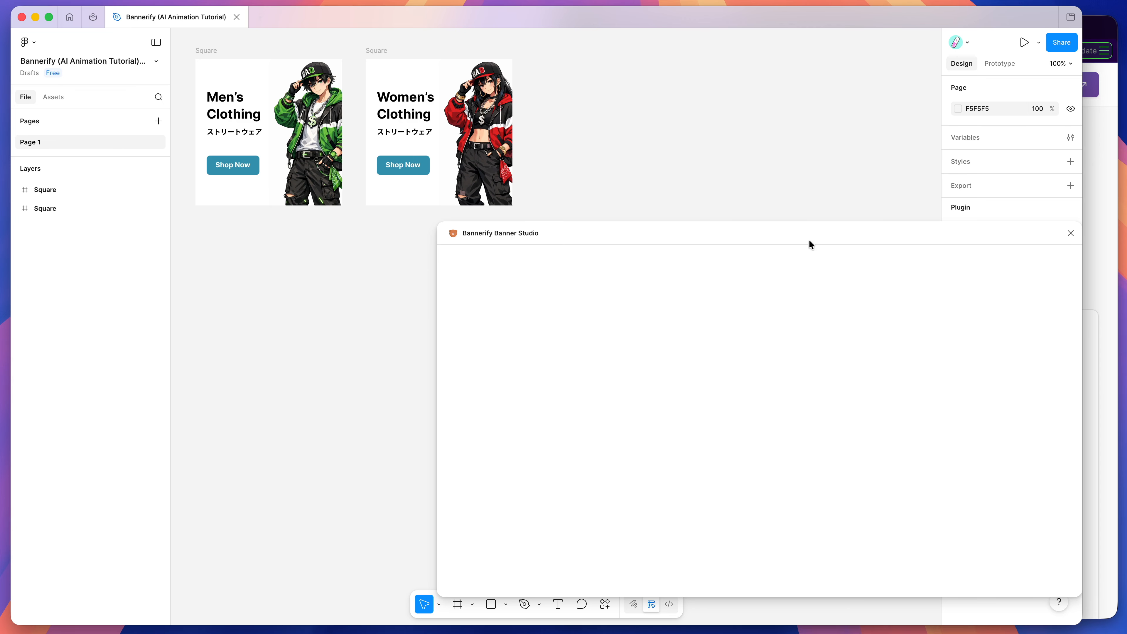
pyautogui.moveTo(807, 228); pyautogui.dragTo(779, 208)
# Step: Check how the two Square frames relate to the plugin by selecting each one, and clear the selection
pyautogui.scroll(-3, 626, 146)
pyautogui.scroll(3, 627, 146)
pyautogui.click(377, 67)
pyautogui.click(208, 66)
pyautogui.click(194, 66)
pyautogui.click(214, 67)
pyautogui.click(585, 186)
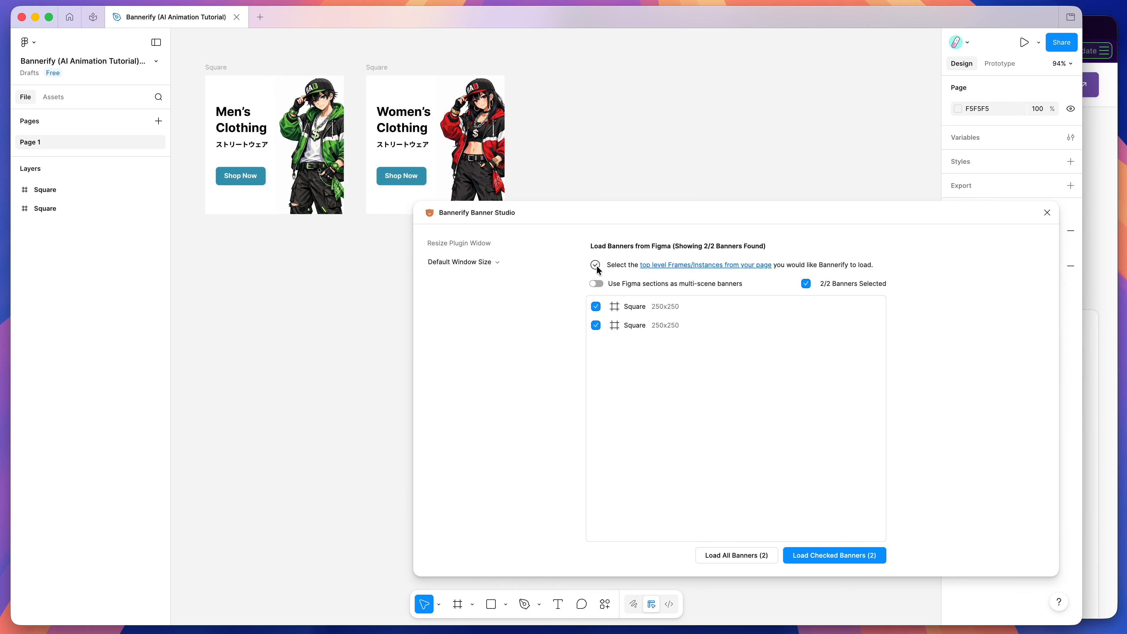
# Step: Expand the men's Square frame's layers and load both banners into the plugin with nothing selected on the canvas
pyautogui.click(15, 190)
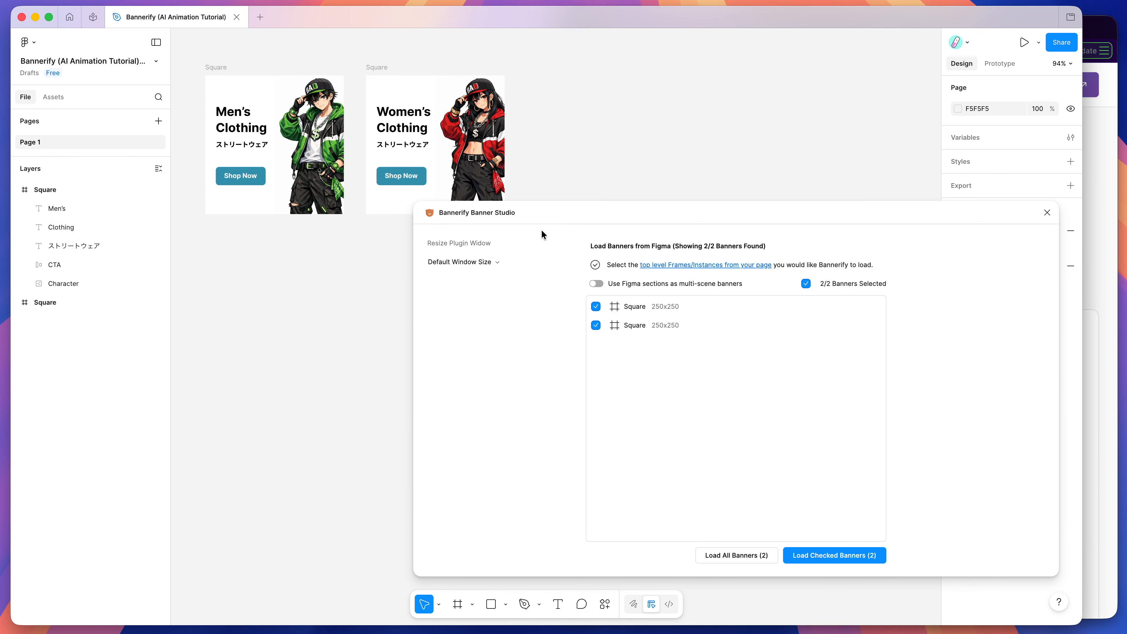
pyautogui.click(375, 67)
pyautogui.click(216, 67)
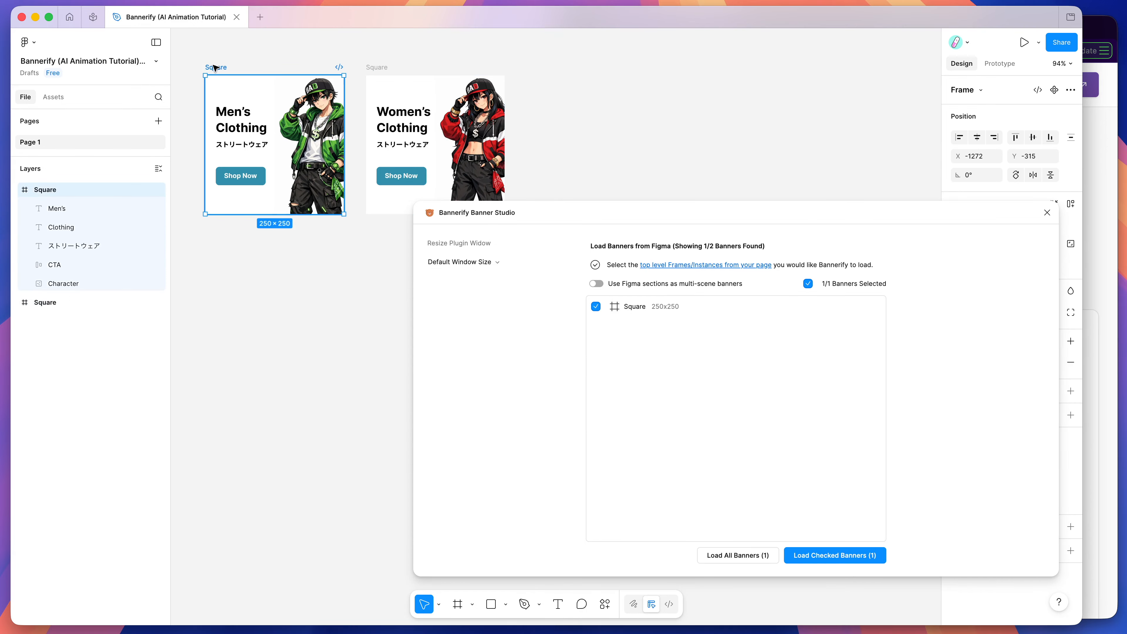
pyautogui.click(753, 163)
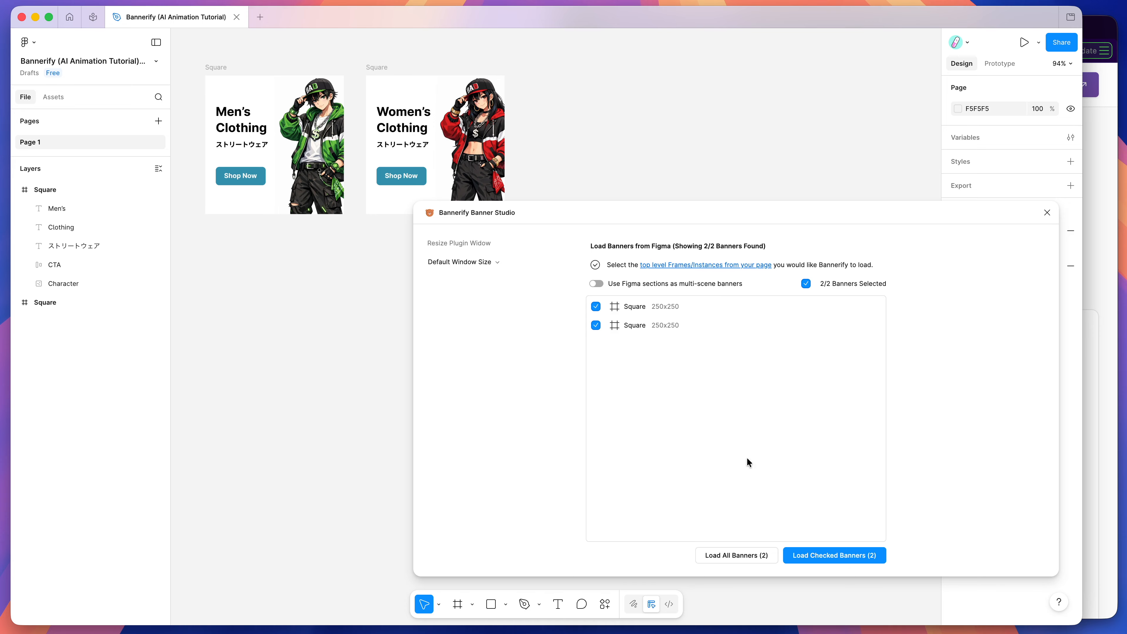
pyautogui.click(737, 556)
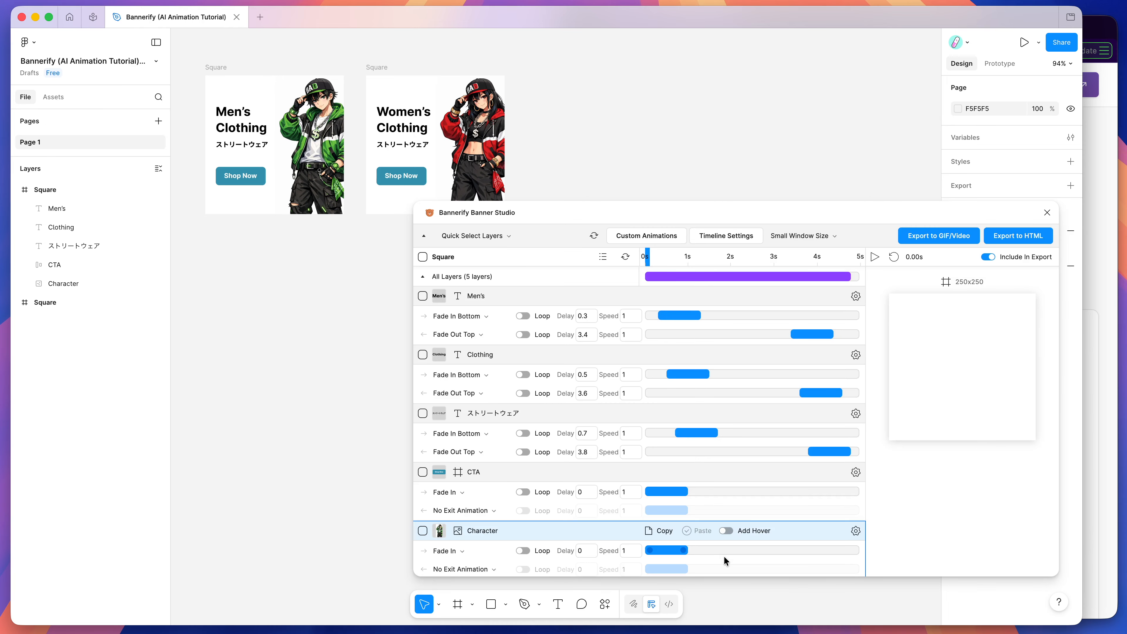
# Step: Scrub the men's banner preview to about 2.2 s and compare its Men's and Clothing layers with the plugin timeline
pyautogui.moveTo(647, 257); pyautogui.dragTo(726, 260)
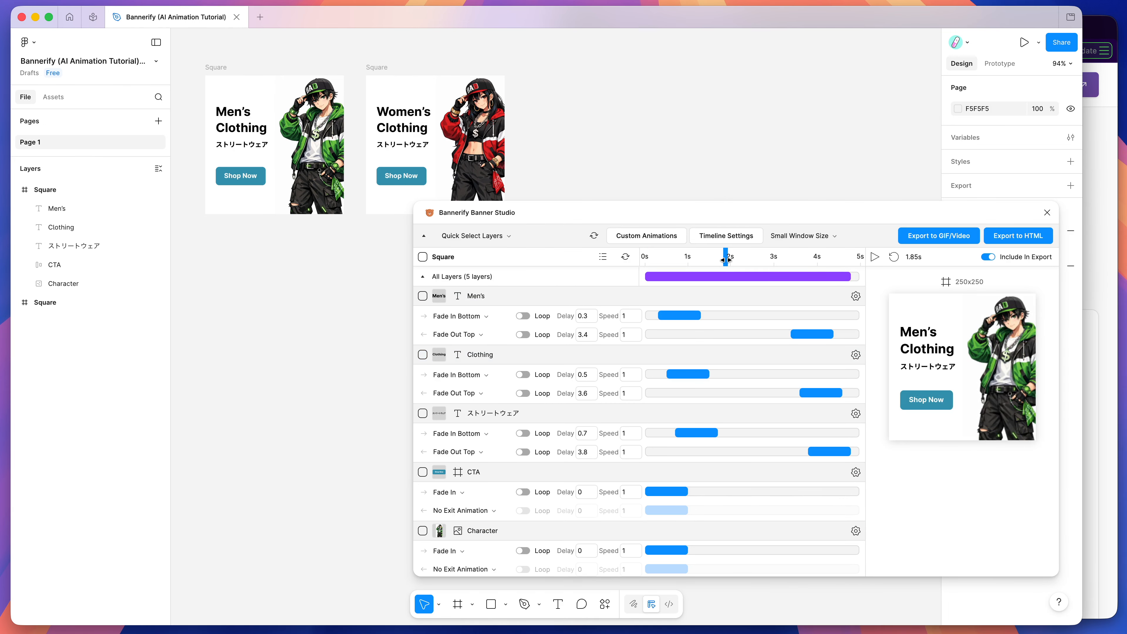
pyautogui.click(57, 208)
pyautogui.click(60, 228)
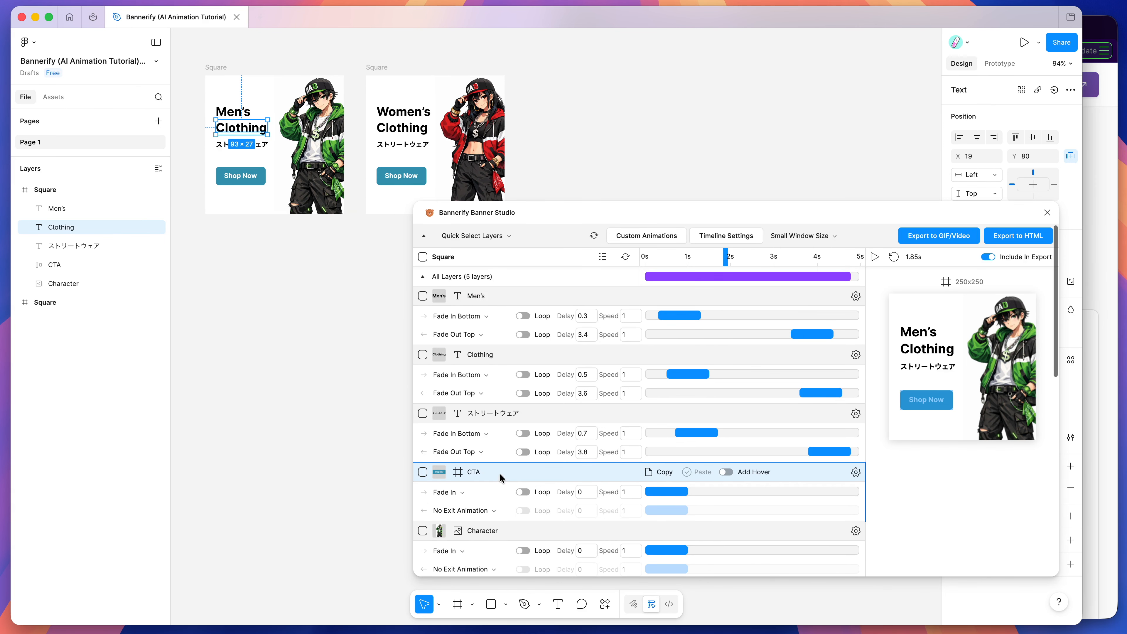
pyautogui.moveTo(722, 260)
pyautogui.mouseDown()
pyautogui.moveTo(649, 260)
pyautogui.moveTo(740, 261)
pyautogui.mouseUp()
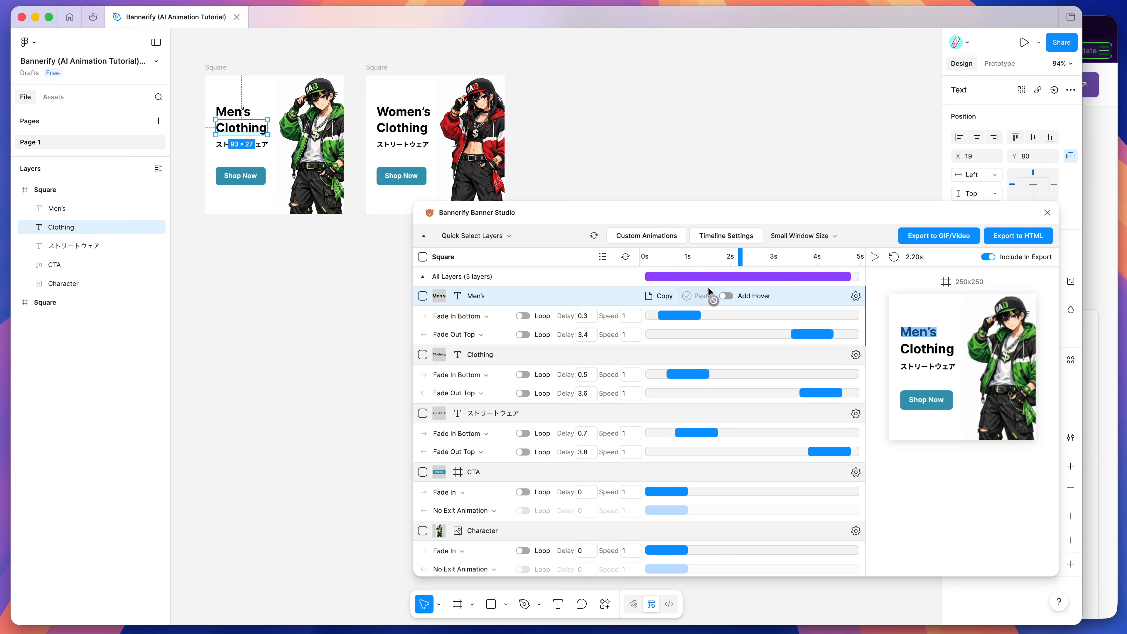
# Step: Browse the entry animation presets for the Men's text layer, previewing fade, scale, rotate and slide options
pyautogui.click(483, 318)
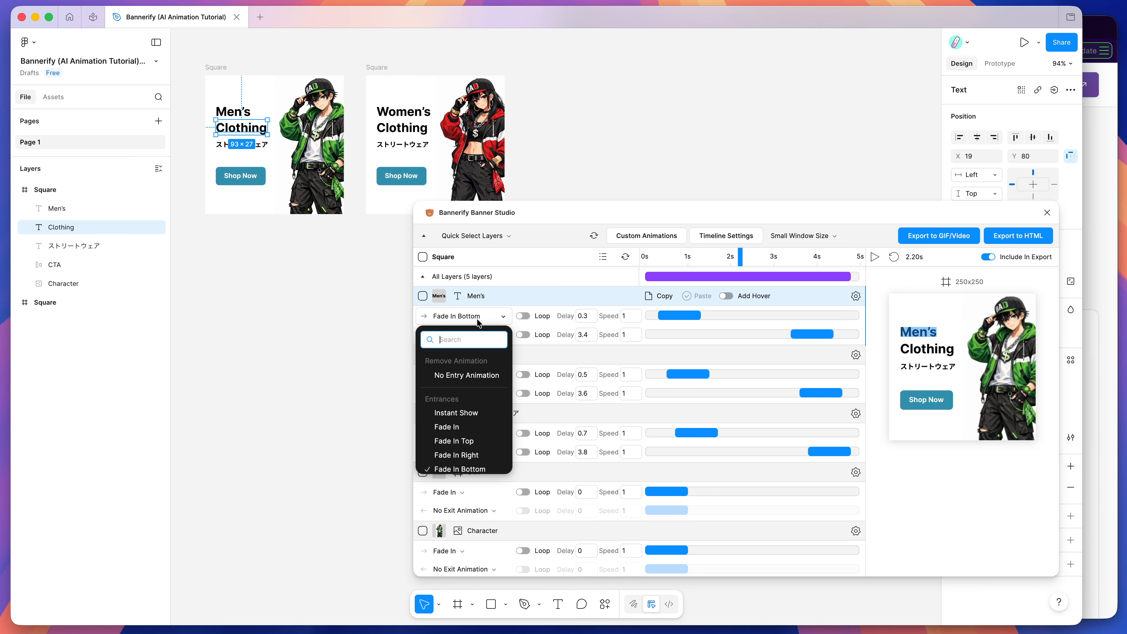
pyautogui.scroll(-3, 458, 458)
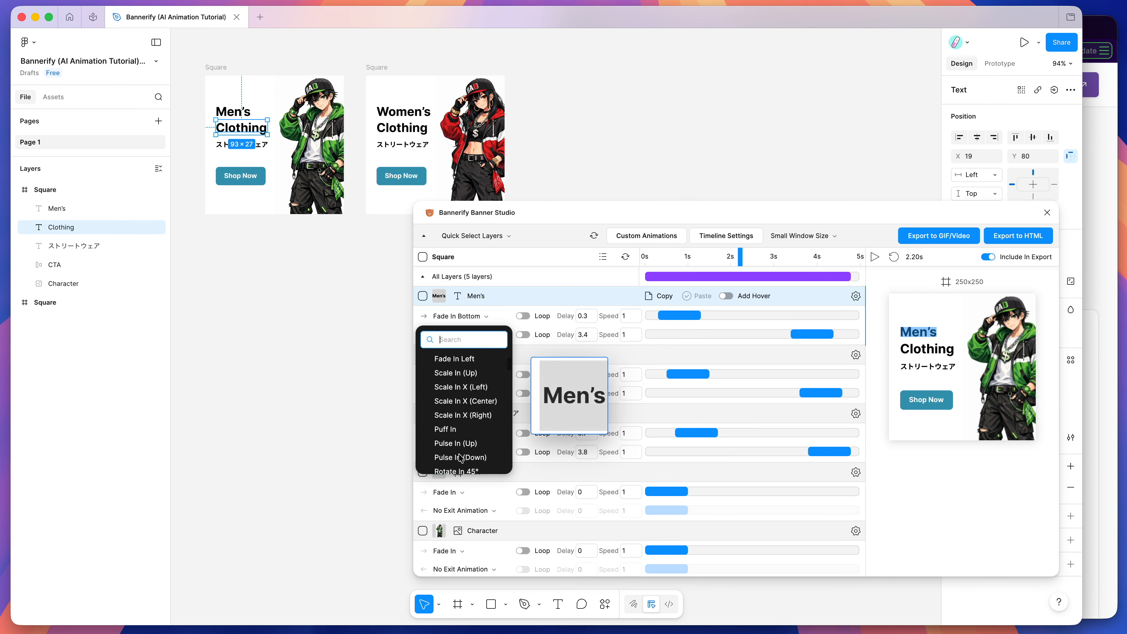
pyautogui.scroll(1, 459, 412)
pyautogui.scroll(2, 459, 412)
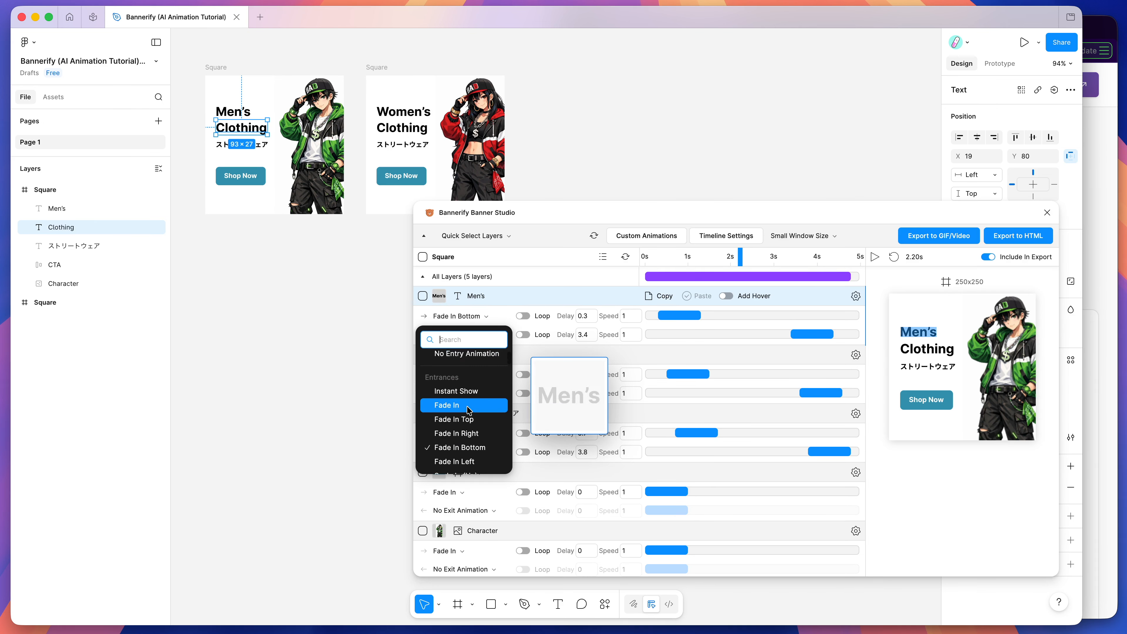
pyautogui.moveTo(682, 308)
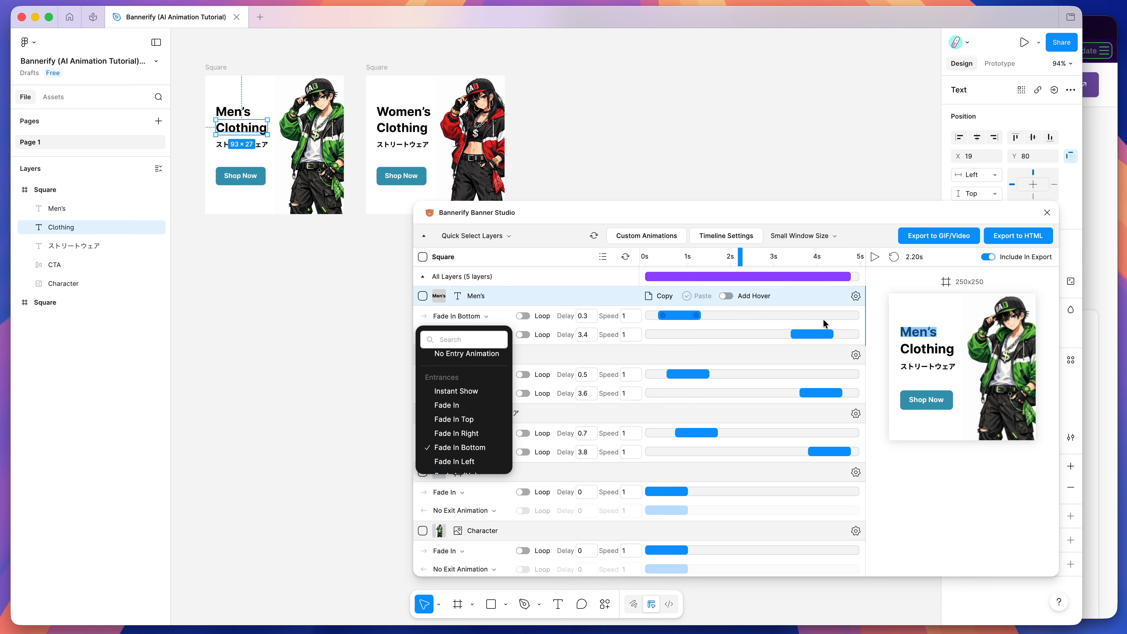
pyautogui.click(877, 320)
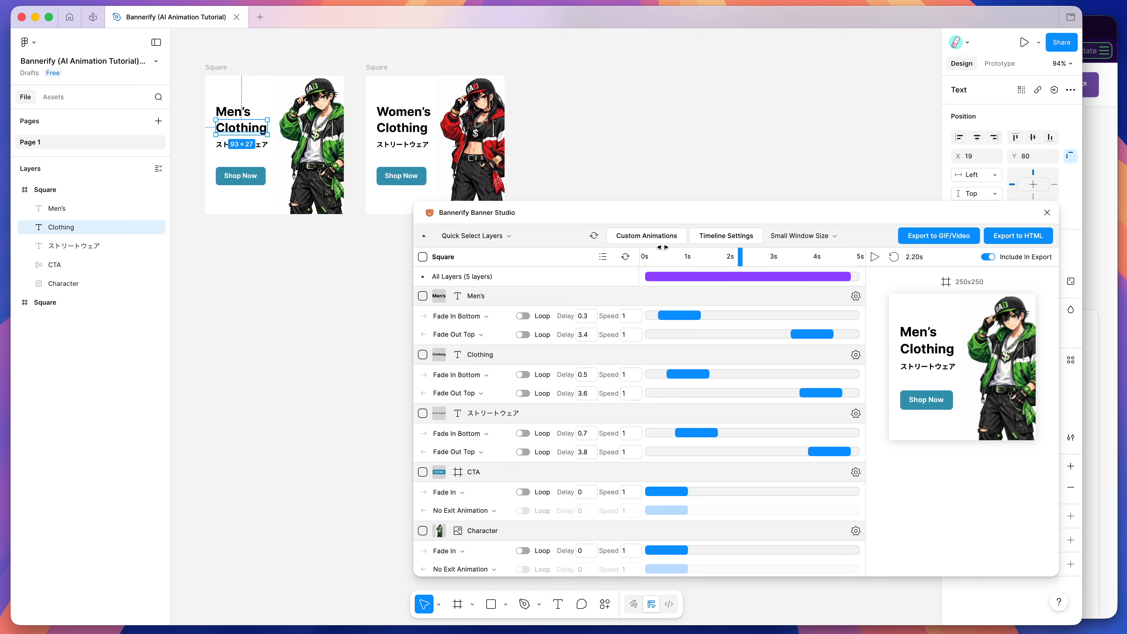
pyautogui.click(457, 316)
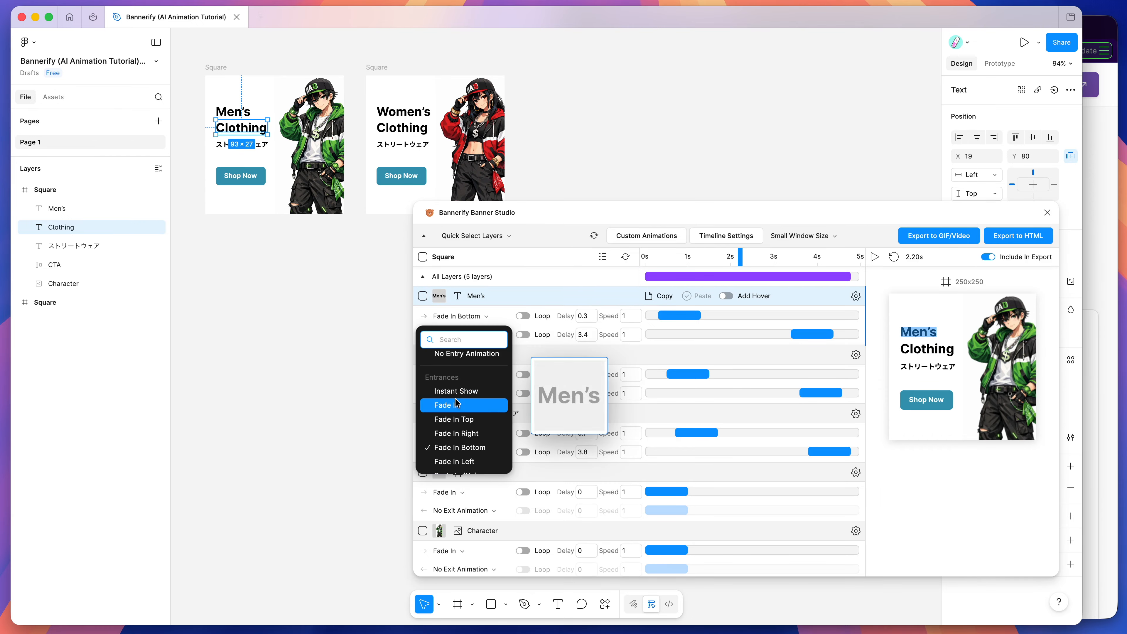
pyautogui.scroll(-8, 462, 426)
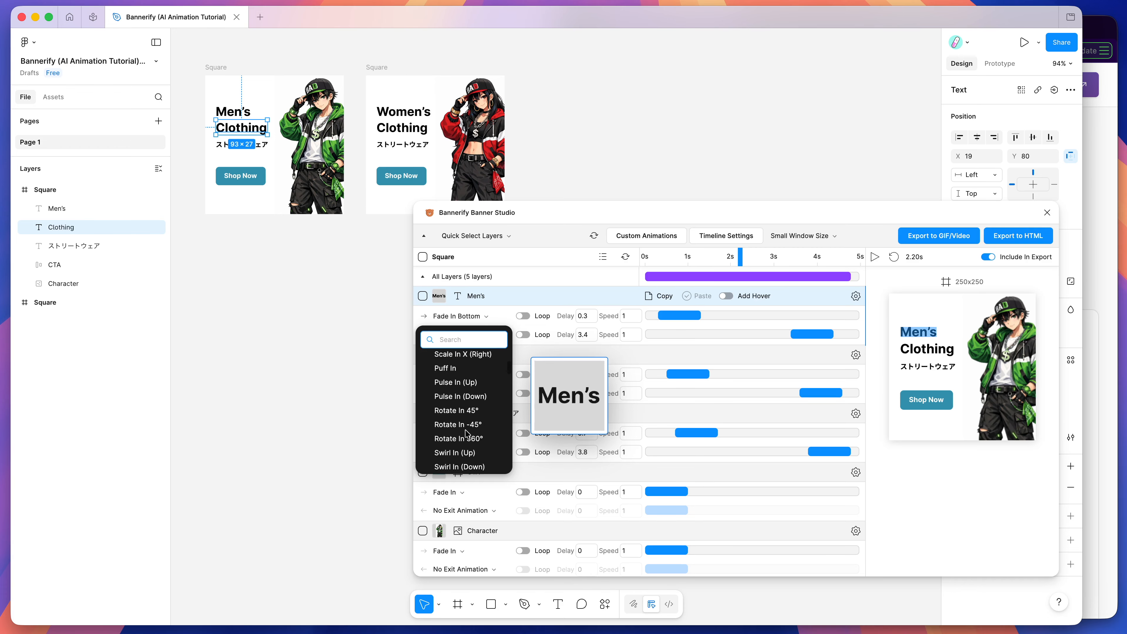
pyautogui.scroll(5, 463, 421)
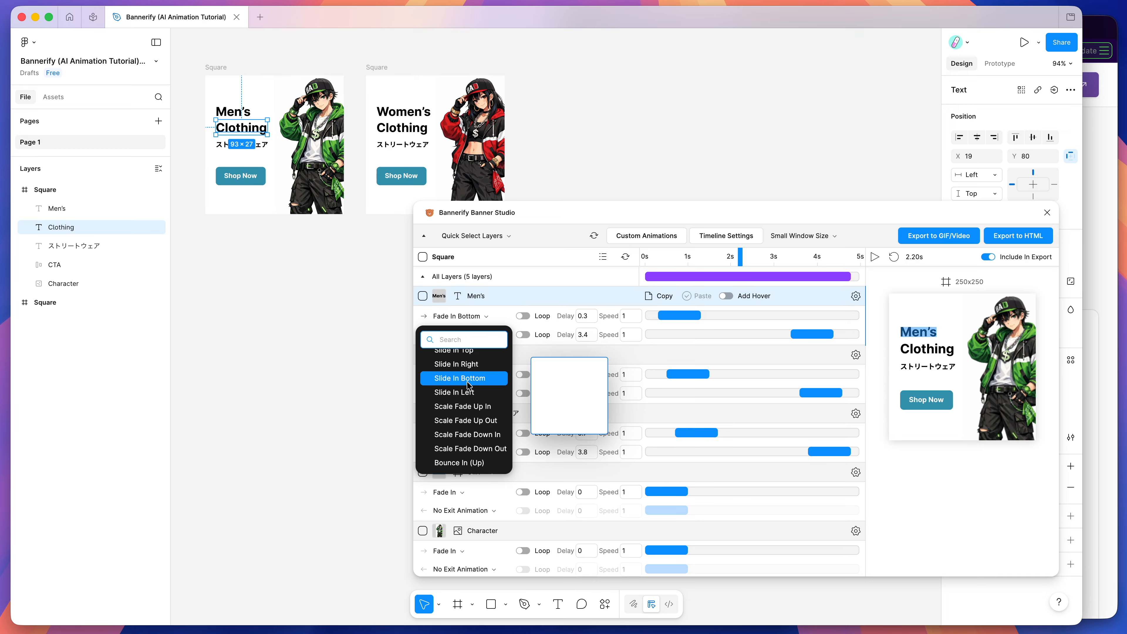
pyautogui.scroll(10, 469, 385)
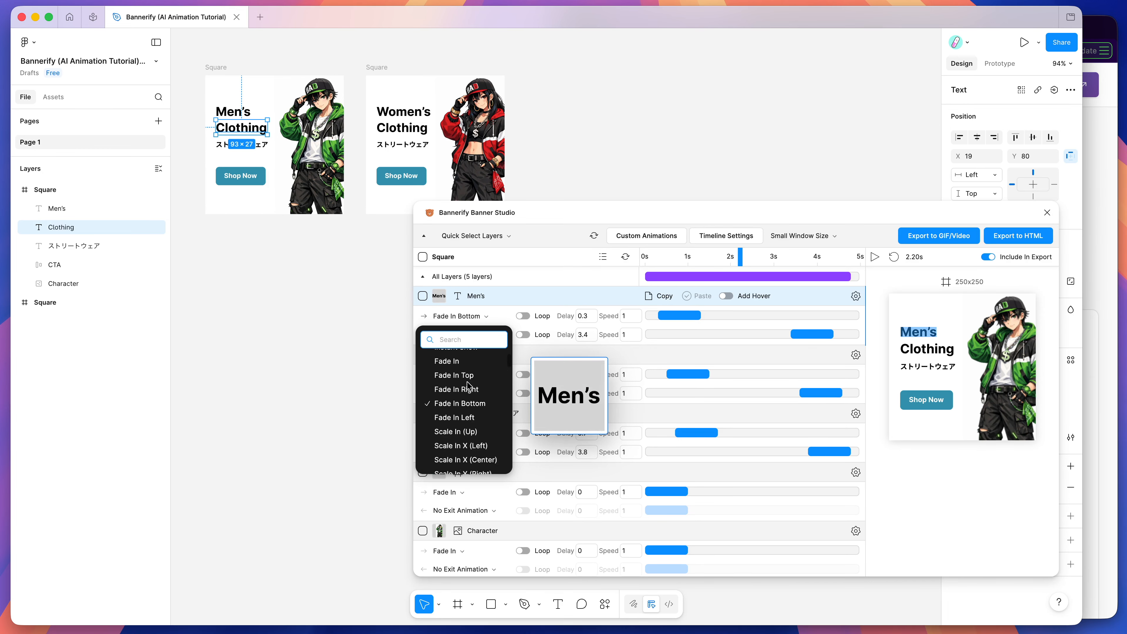
pyautogui.click(880, 376)
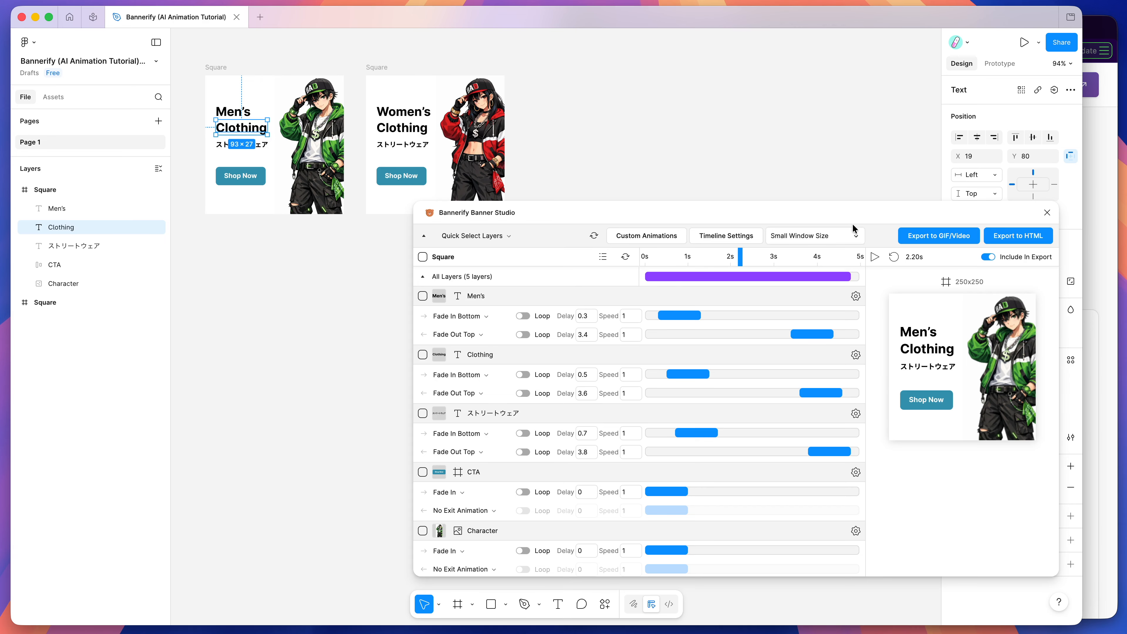
# Step: Switch to the browser and review the custom animation form on the Bannerify AI Animation Generator page
pyautogui.click(1100, 238)
pyautogui.scroll(-4, 1086, 239)
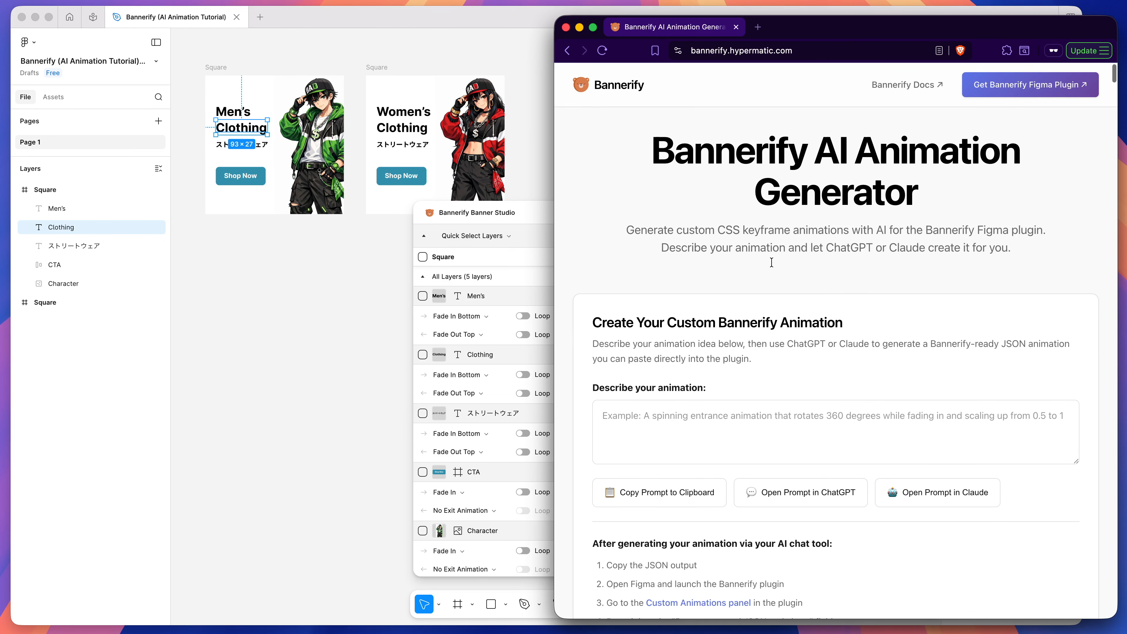
pyautogui.scroll(2, 659, 285)
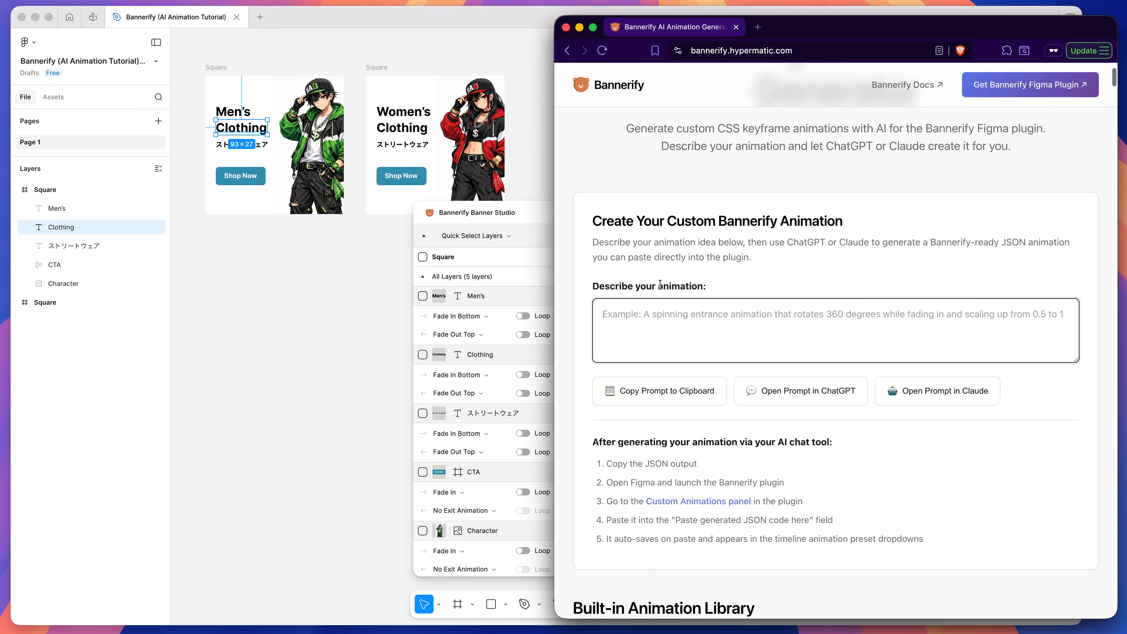
pyautogui.click(744, 345)
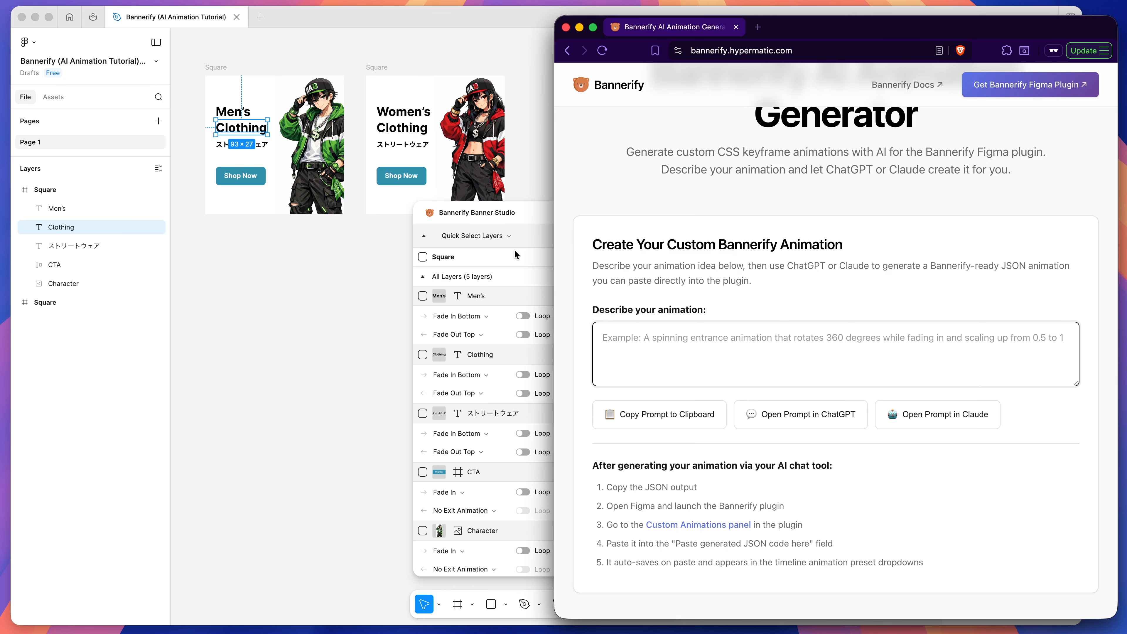
# Step: Return to Figma, scrub the banner preview to about 2.55 s and open the plugin's custom animations editor
pyautogui.click(535, 214)
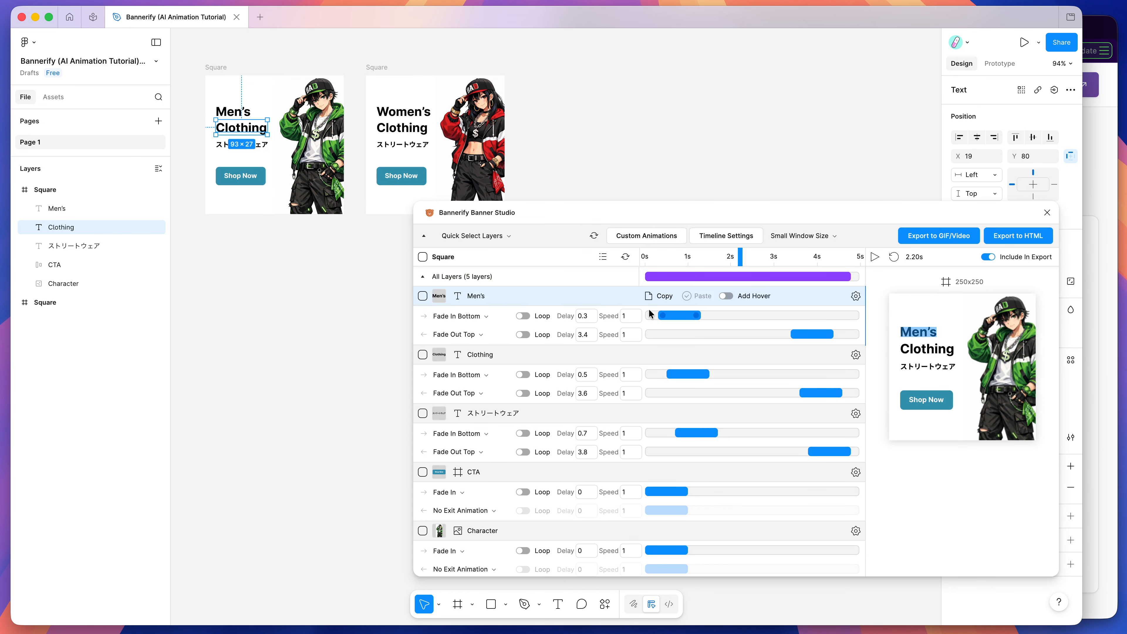
pyautogui.moveTo(690, 257); pyautogui.dragTo(755, 257)
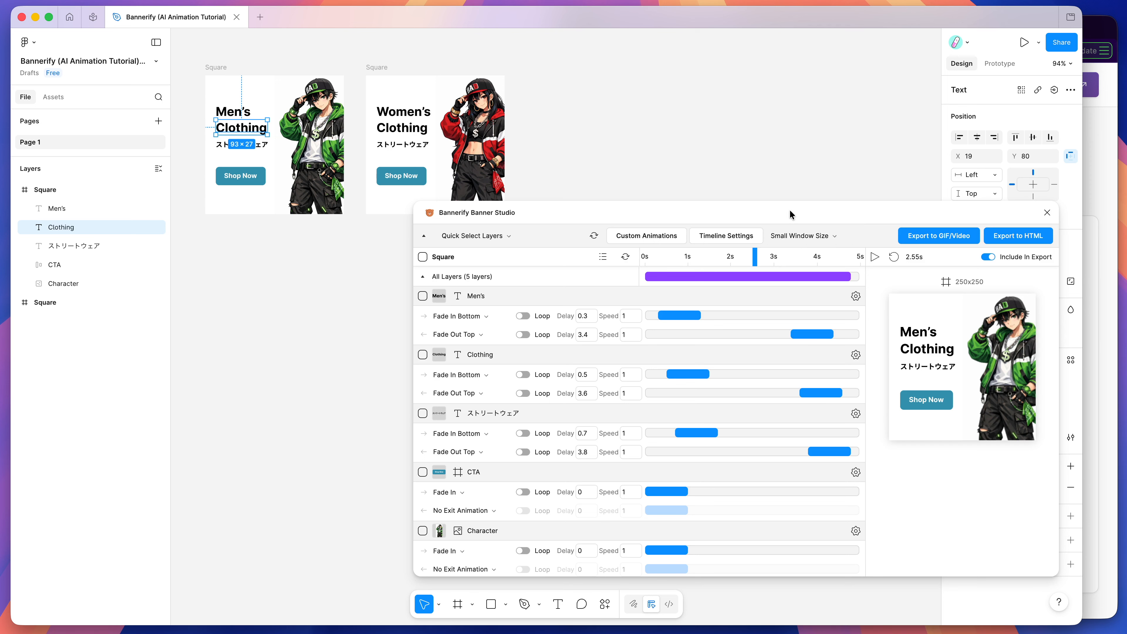
pyautogui.click(637, 240)
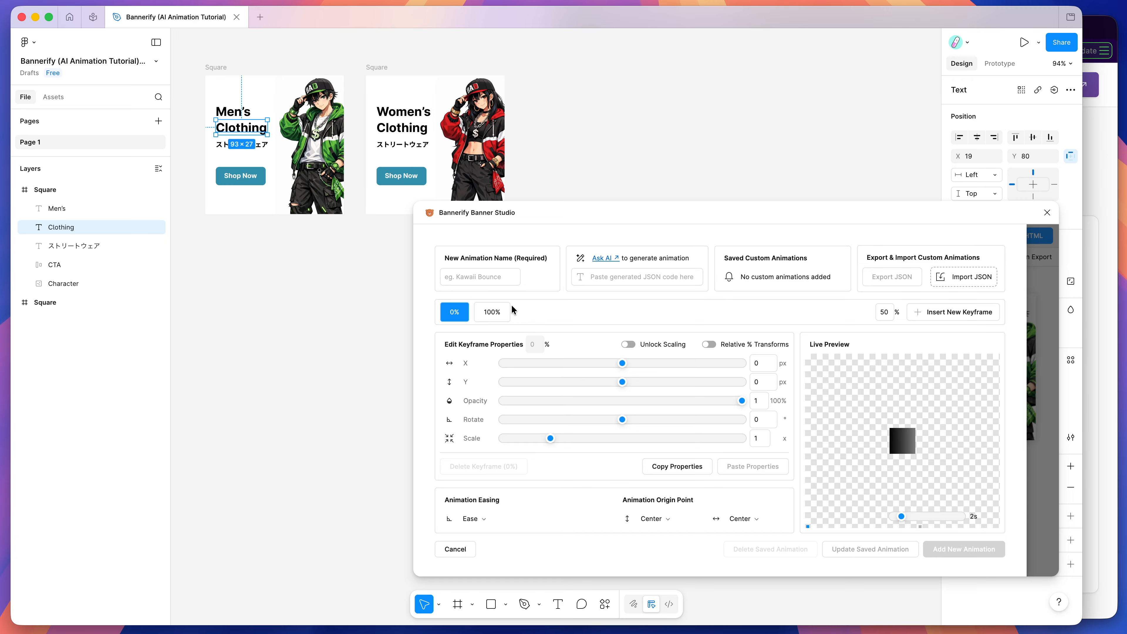
# Step: Try an X offset of -200 px on the 0% keyframe, and set it back to 0 px
pyautogui.click(504, 311)
pyautogui.click(457, 312)
pyautogui.moveTo(623, 364); pyautogui.dragTo(610, 364)
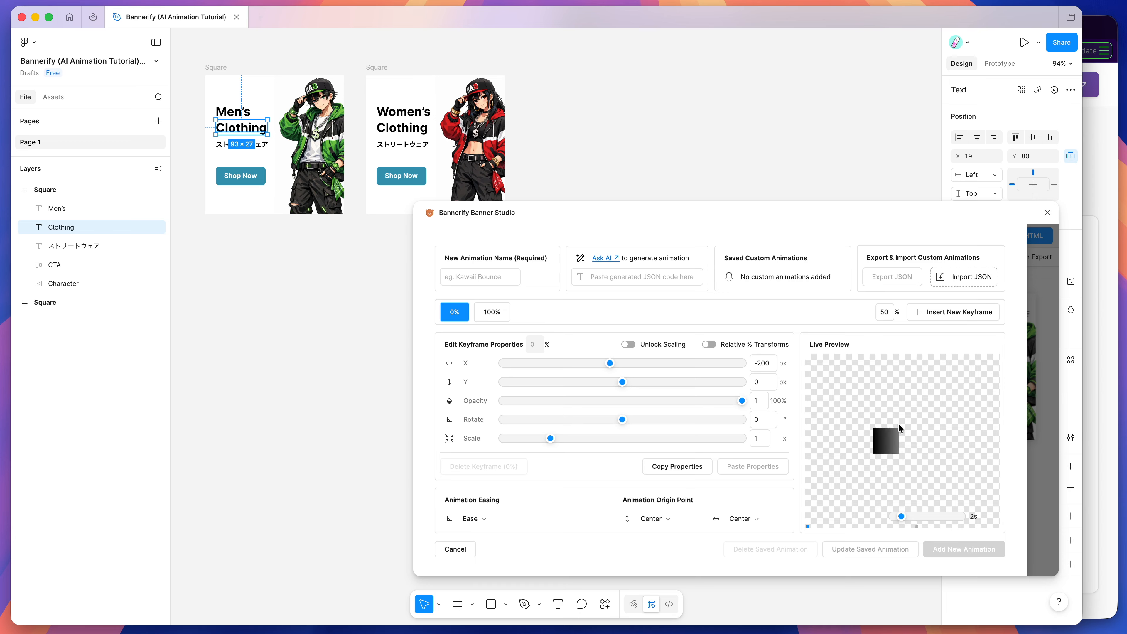
pyautogui.moveTo(610, 363); pyautogui.dragTo(621, 362)
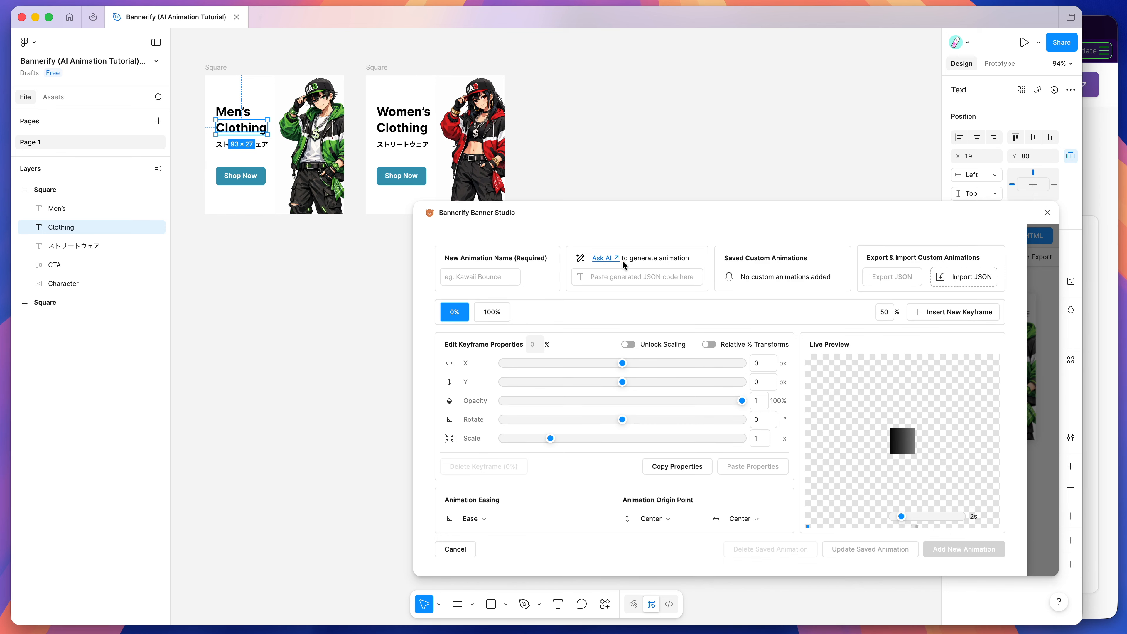
# Step: Switch to the browser, widen its window, review the AI Animation Generator form and bring Figma back to the front
pyautogui.click(1111, 211)
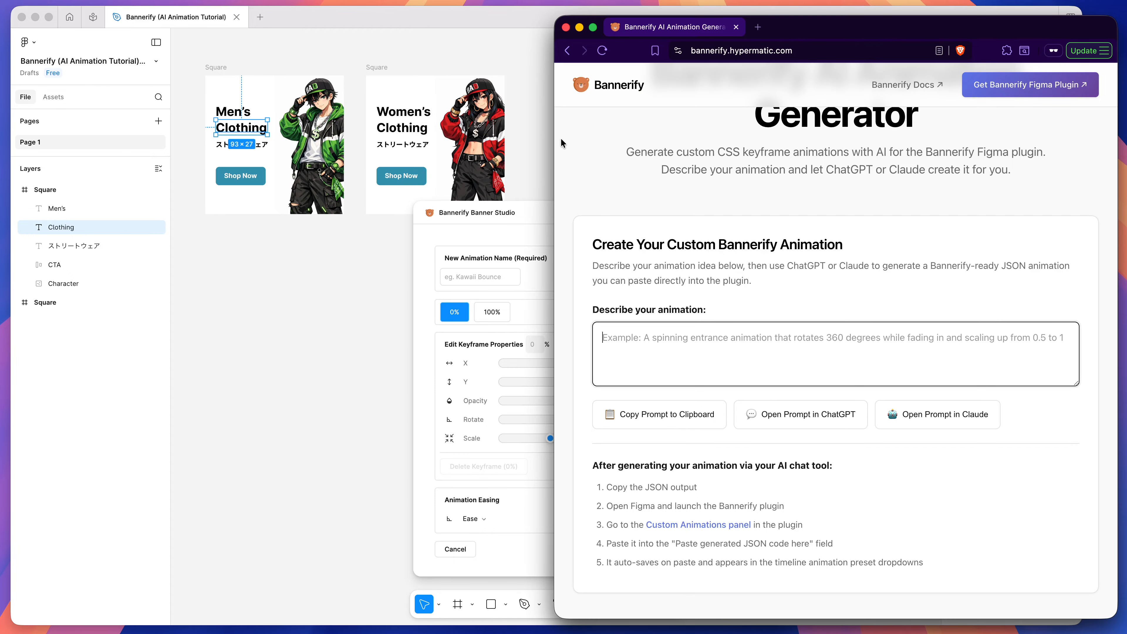
pyautogui.moveTo(544, 140); pyautogui.dragTo(433, 141)
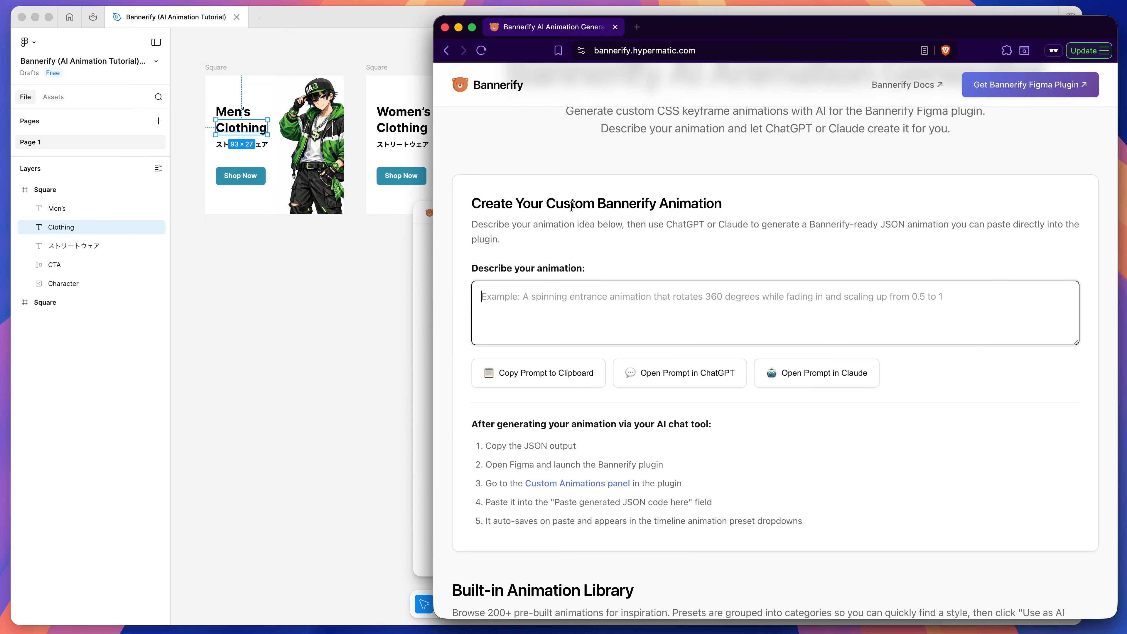
pyautogui.scroll(3, 532, 184)
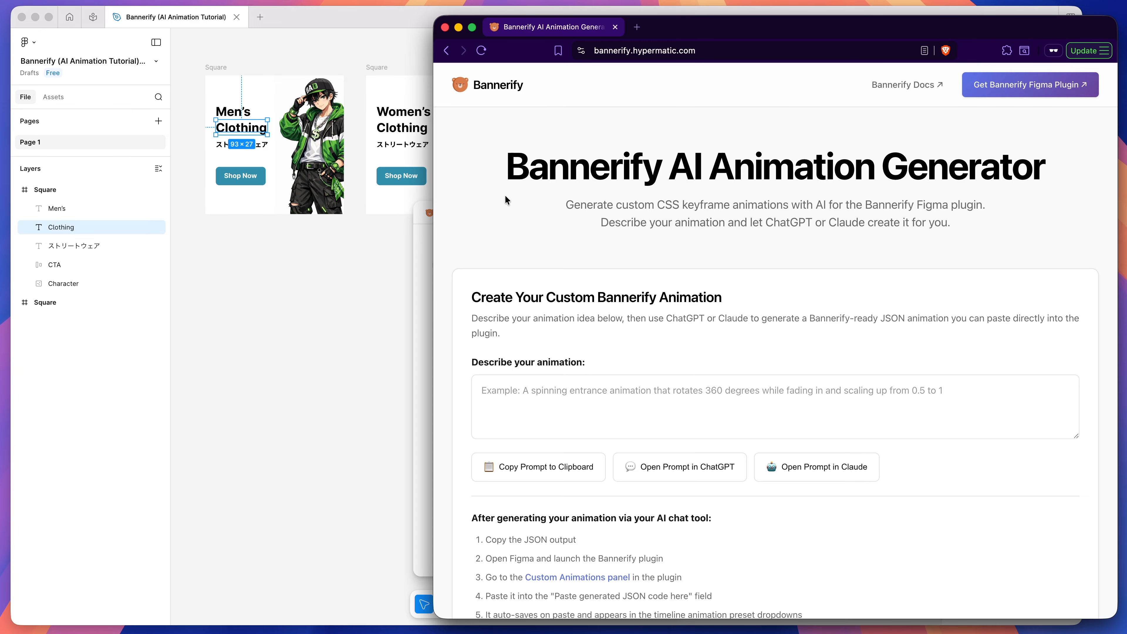
pyautogui.scroll(-1, 505, 195)
pyautogui.scroll(1, 505, 196)
pyautogui.click(422, 297)
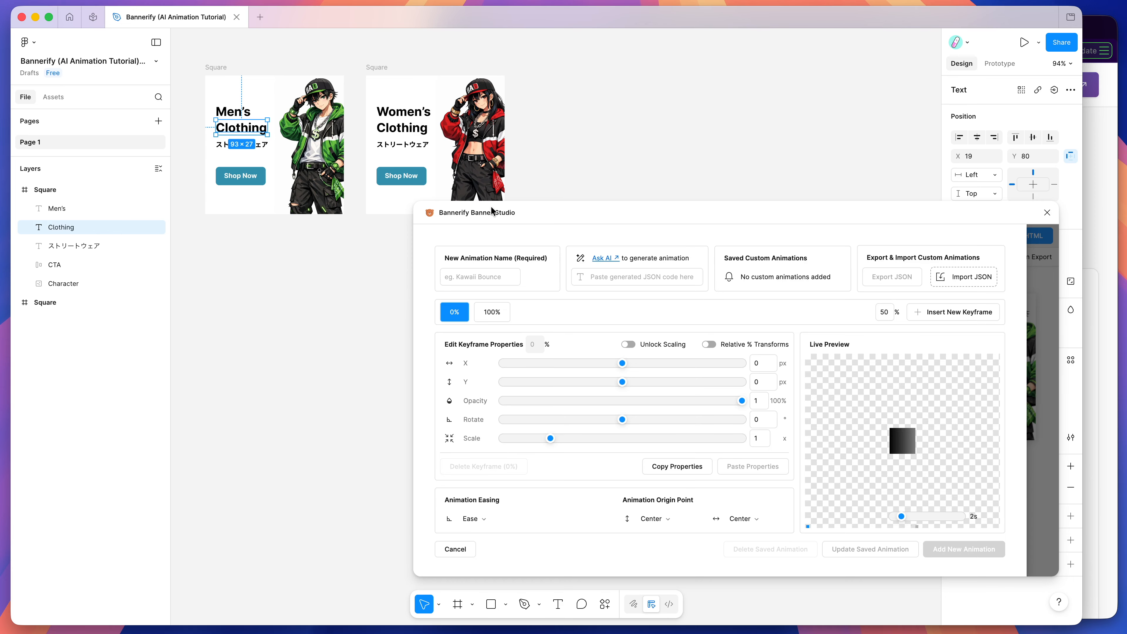
# Step: Switch to the browser and look through the built-in library's fade, visibility and movement animation presets
pyautogui.click(1102, 230)
pyautogui.scroll(-3, 702, 226)
pyautogui.scroll(-10, 656, 218)
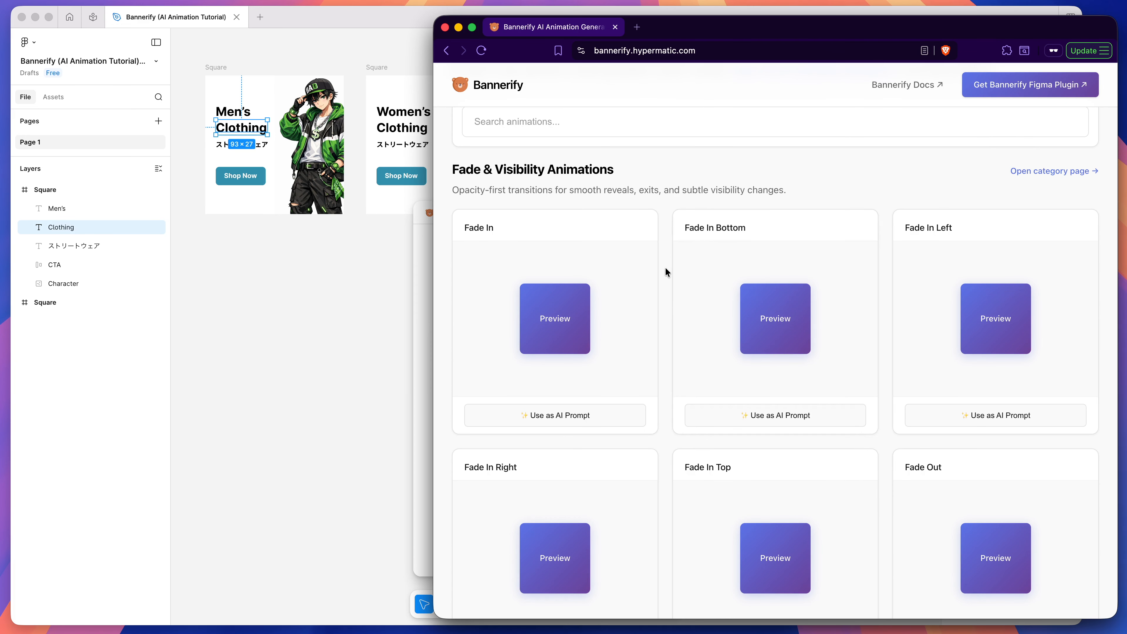
pyautogui.scroll(-8, 665, 268)
pyautogui.scroll(-3, 778, 266)
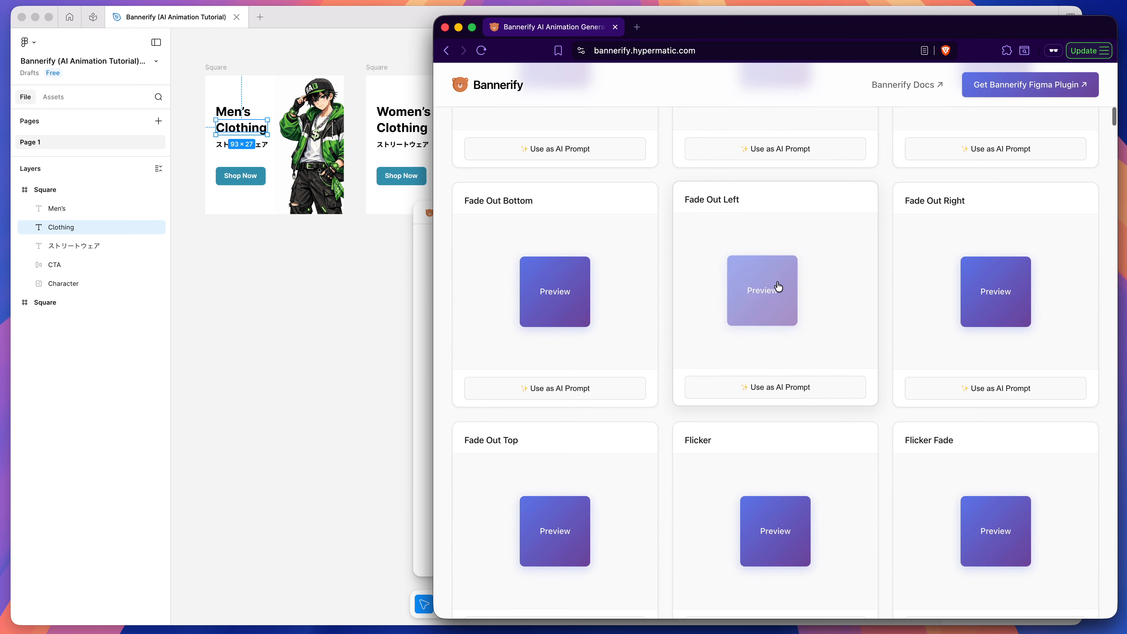
pyautogui.scroll(-6, 778, 286)
pyautogui.scroll(-8, 770, 249)
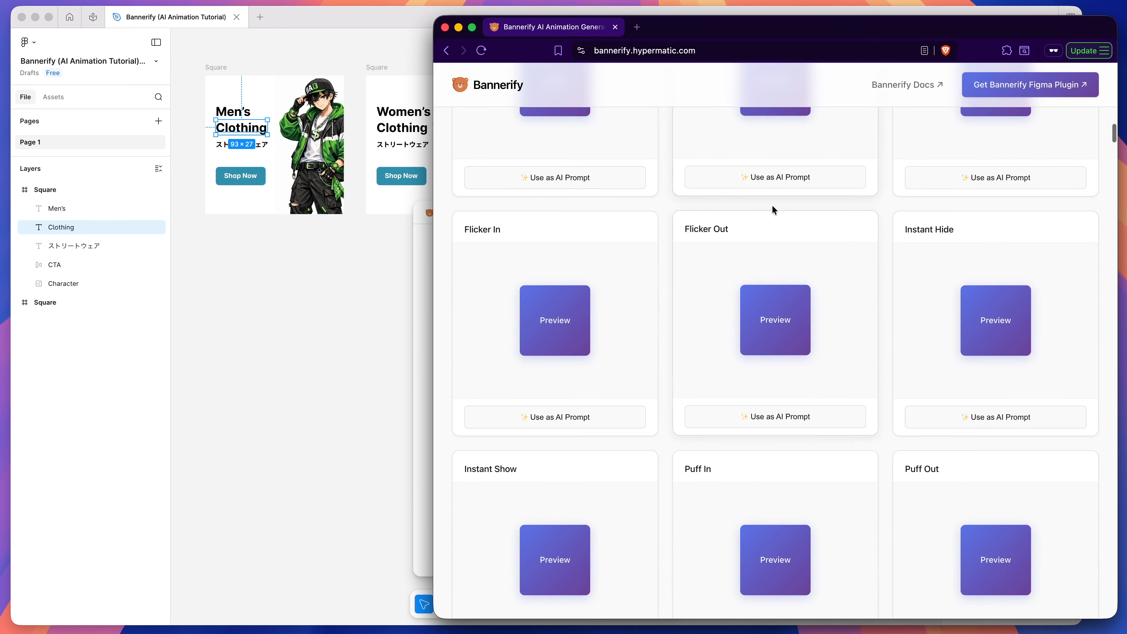
pyautogui.scroll(-7, 769, 290)
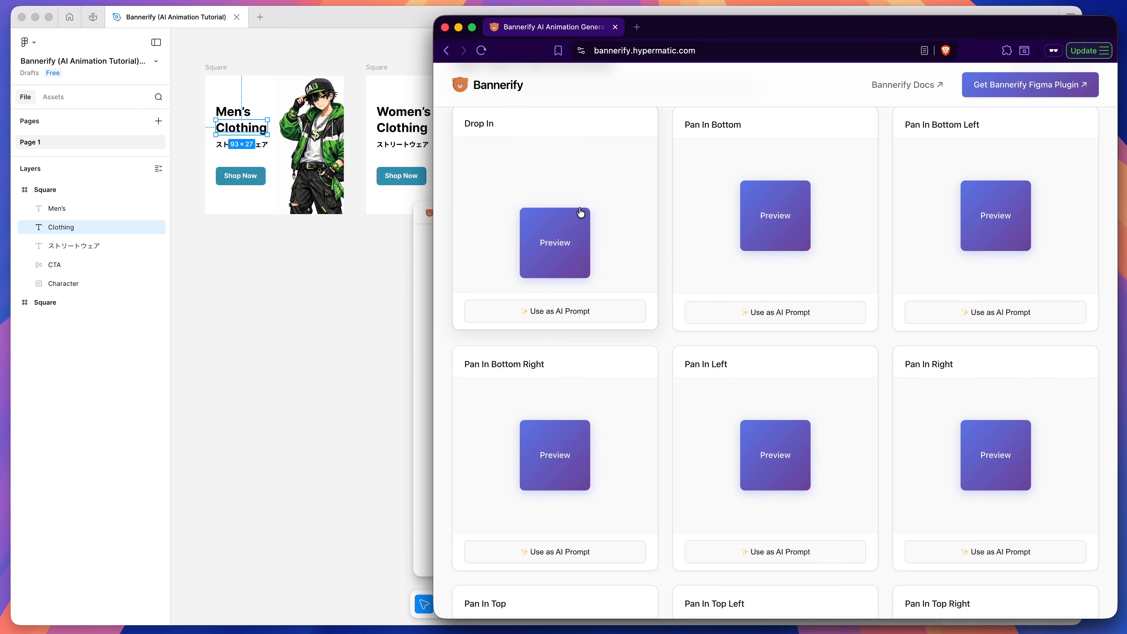
# Step: Use the Drop In preset as the AI prompt and review its description in the custom animation form
pyautogui.scroll(1, 582, 217)
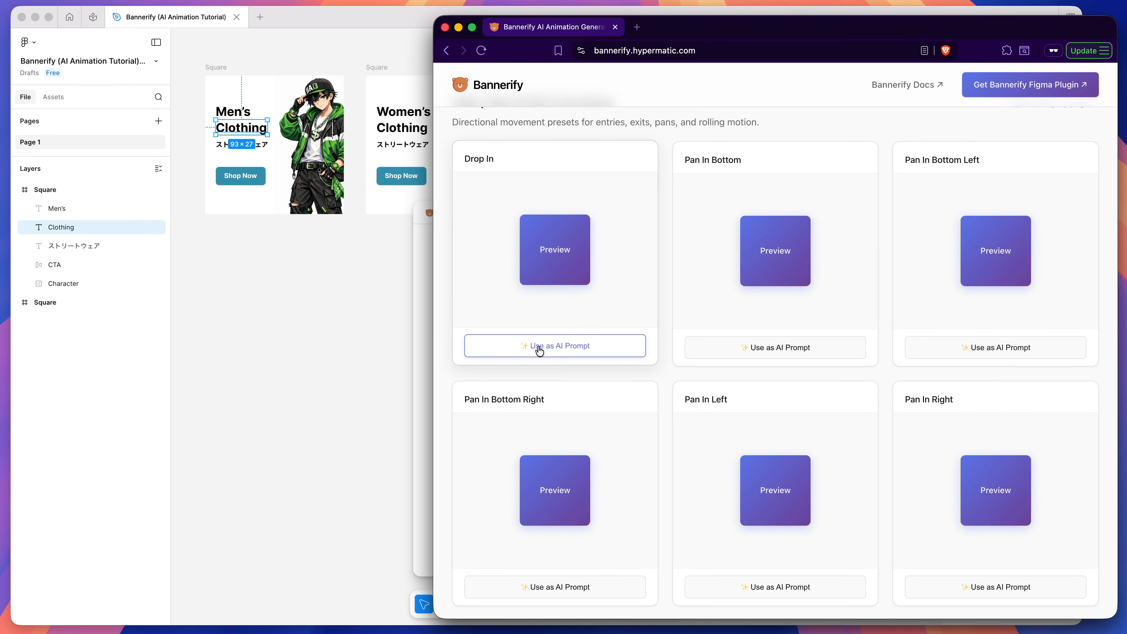
pyautogui.click(555, 351)
pyautogui.moveTo(480, 273)
pyautogui.mouseDown()
pyautogui.moveTo(856, 314)
pyautogui.moveTo(558, 265)
pyautogui.moveTo(481, 273)
pyautogui.mouseUp()
pyautogui.click(490, 275)
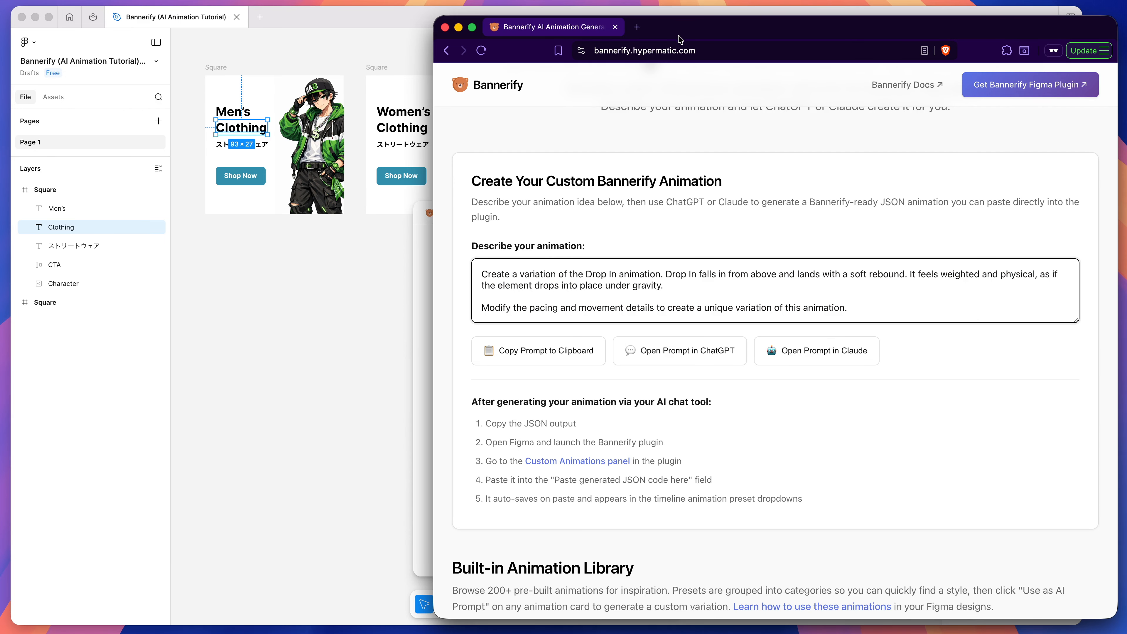
pyautogui.moveTo(482, 273); pyautogui.dragTo(863, 317)
pyautogui.click(863, 317)
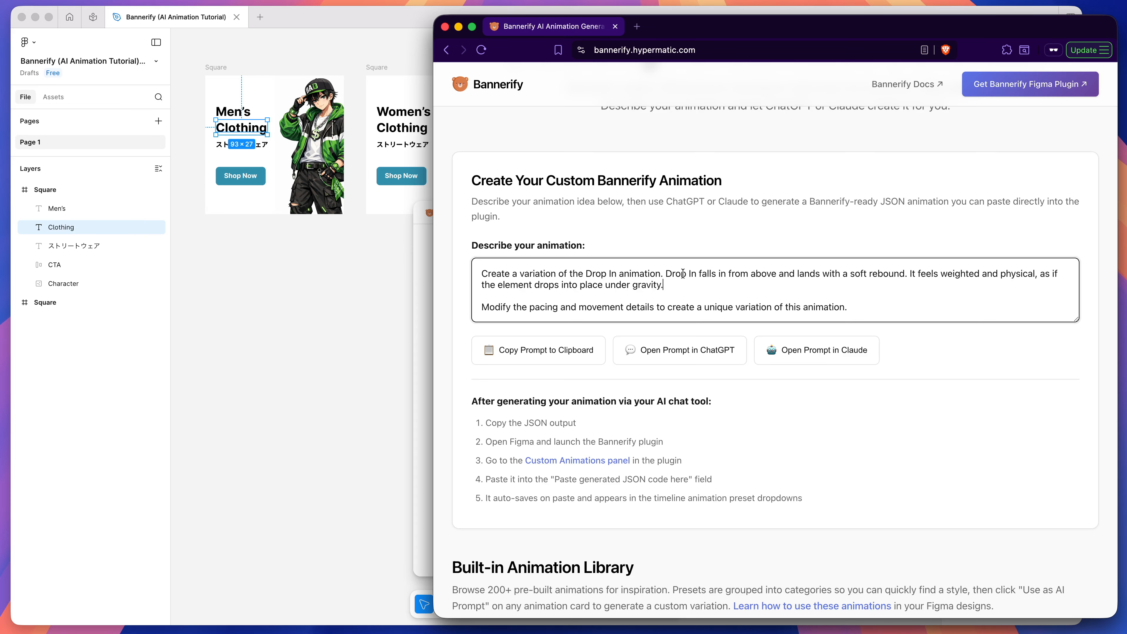
# Step: Check the rebound and weight wording of the Drop In prompt, copy the prompt and open it in ChatGPT
pyautogui.doubleClick(877, 271)
pyautogui.click(919, 273)
pyautogui.doubleClick(963, 272)
pyautogui.click(859, 275)
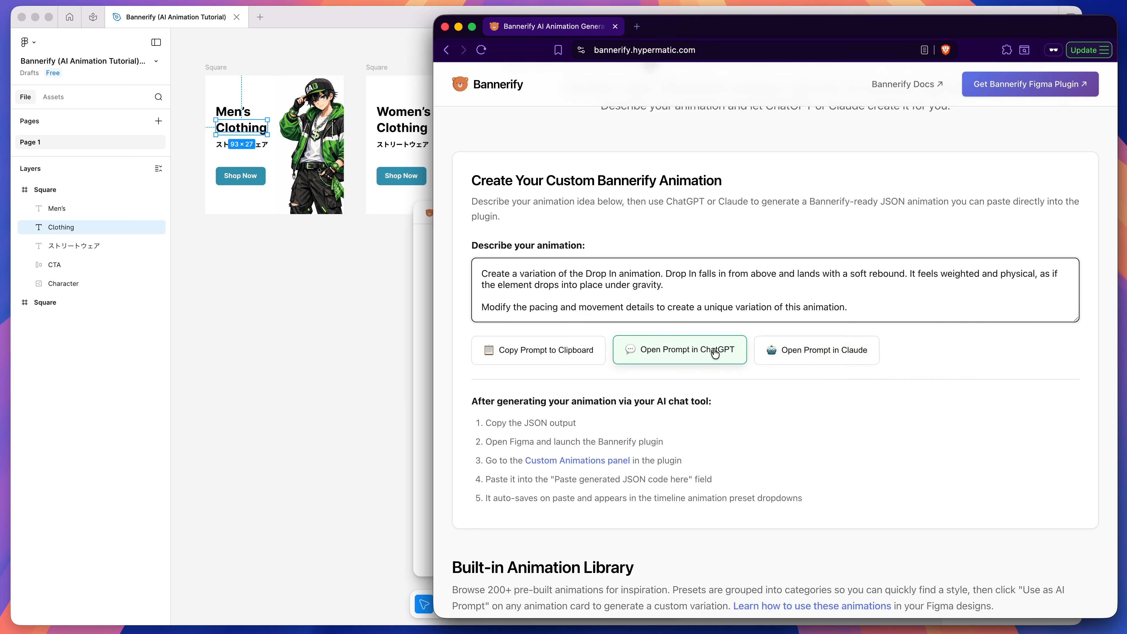
pyautogui.click(534, 351)
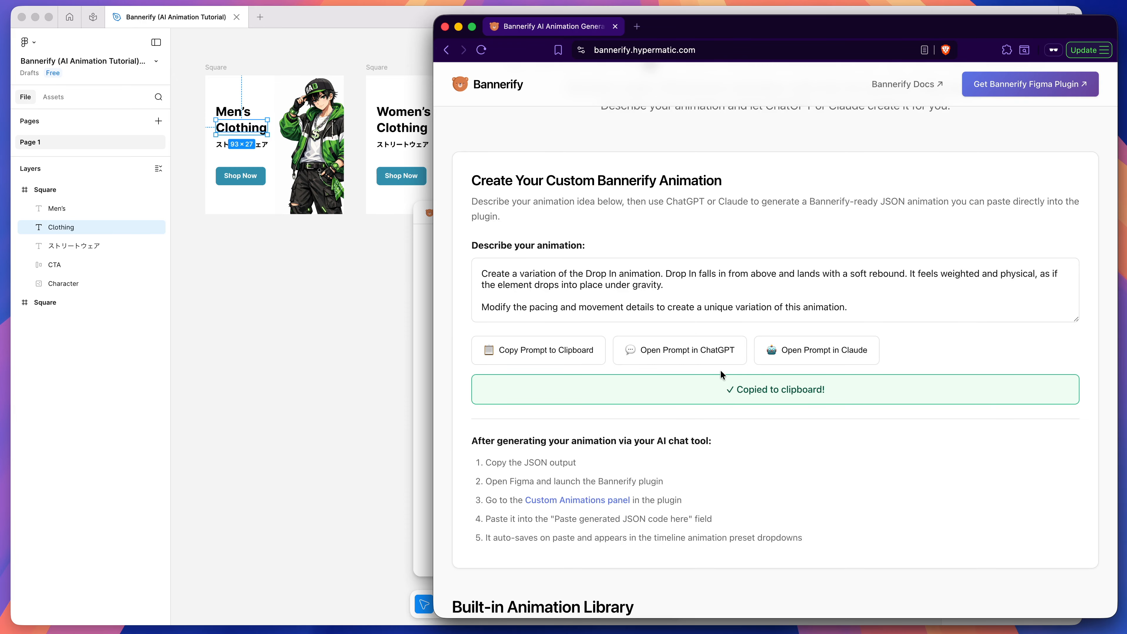
pyautogui.click(671, 353)
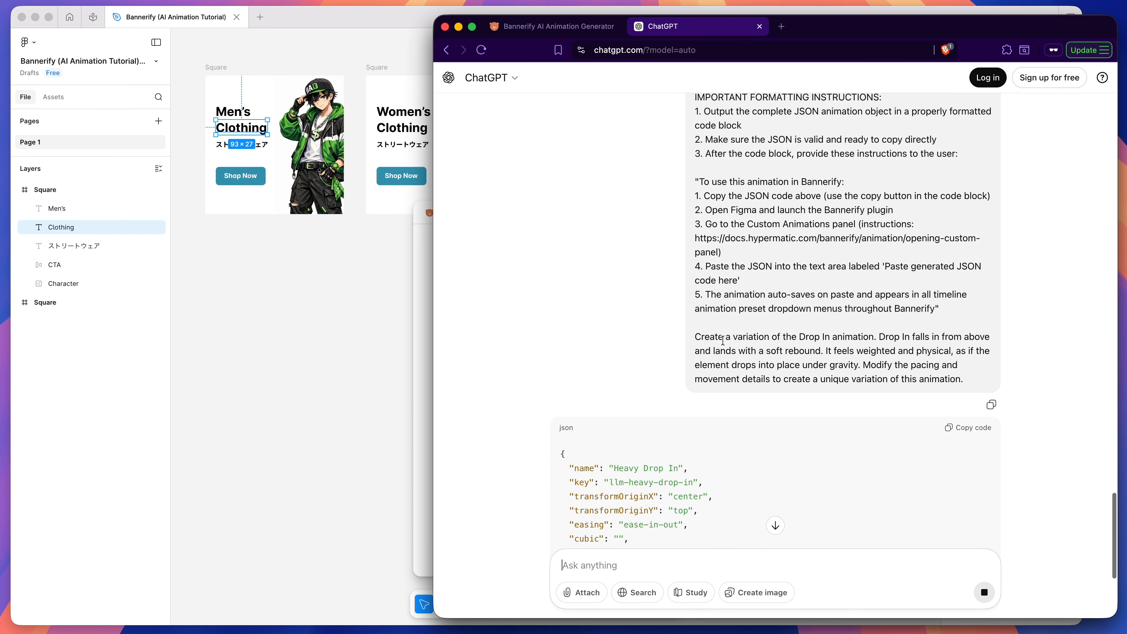
# Step: Review the full ChatGPT prompt, including its animation rules, JSON examples, formatting instructions and the closing Drop In description
pyautogui.scroll(6, 684, 238)
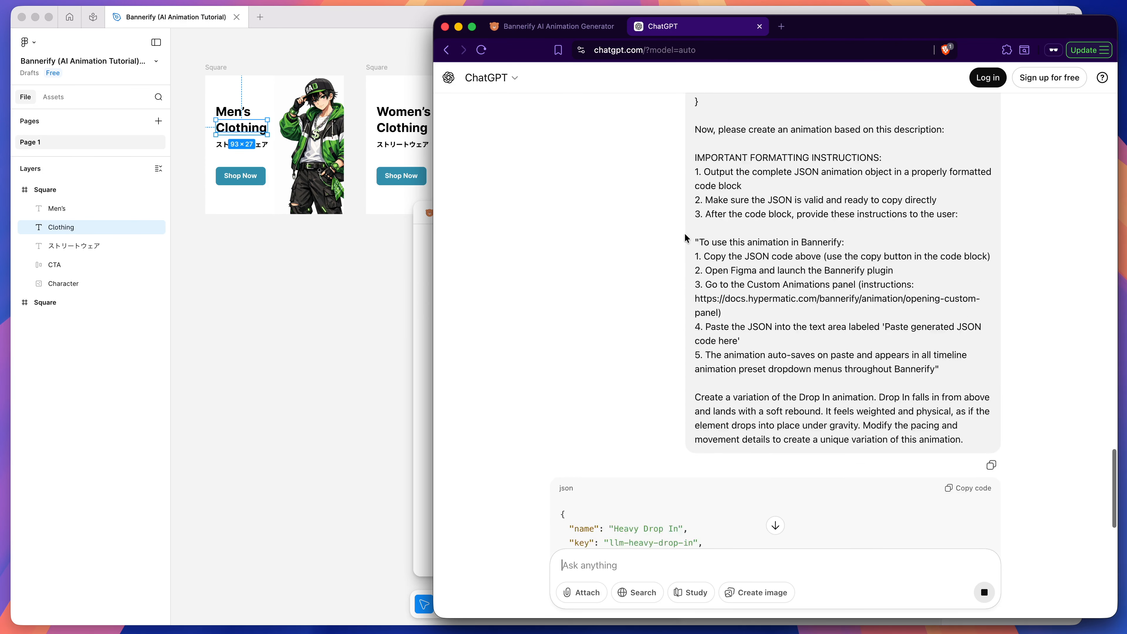
pyautogui.scroll(4, 685, 238)
pyautogui.scroll(-6, 690, 236)
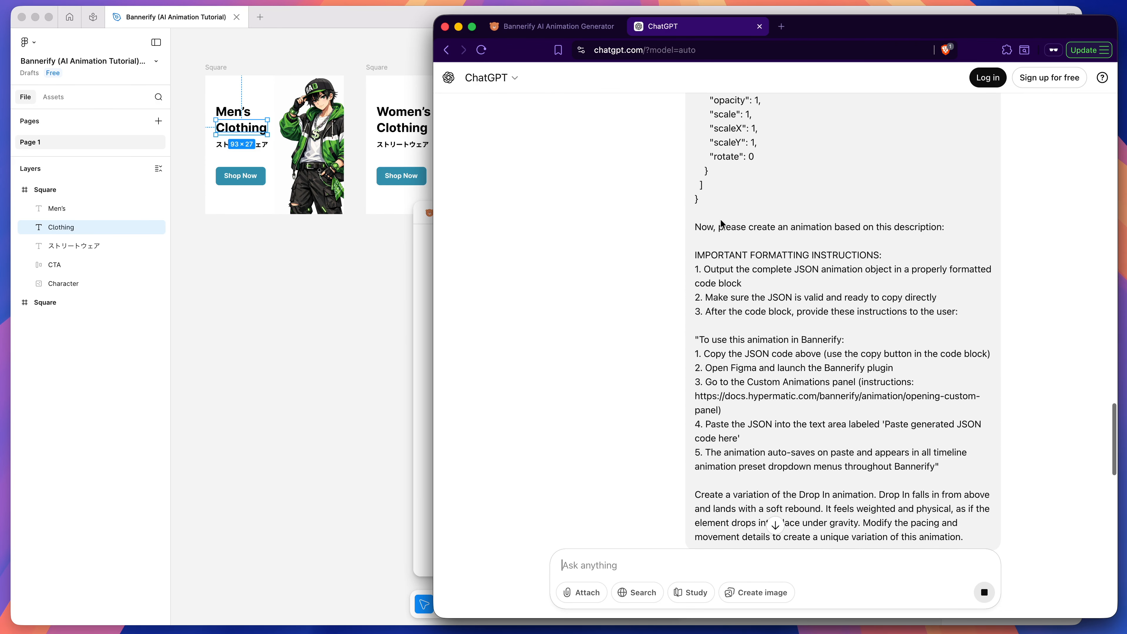
pyautogui.scroll(-10, 716, 227)
pyautogui.scroll(15, 716, 227)
pyautogui.scroll(6, 718, 230)
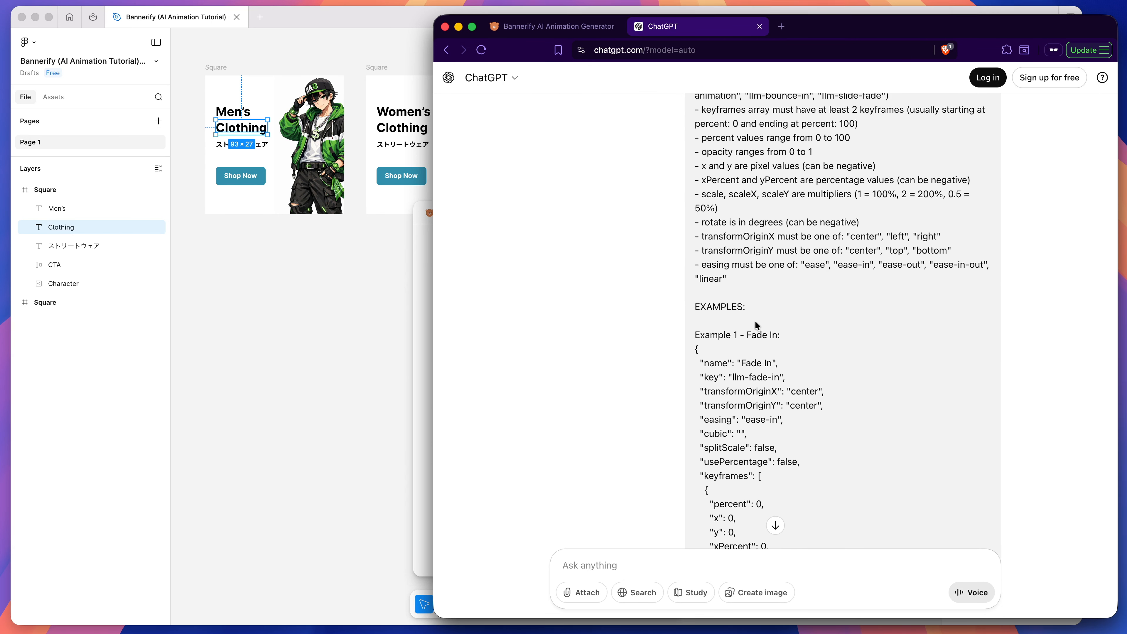
pyautogui.scroll(5, 757, 325)
pyautogui.scroll(-20, 757, 326)
pyautogui.scroll(-20, 757, 326)
pyautogui.scroll(-8, 755, 321)
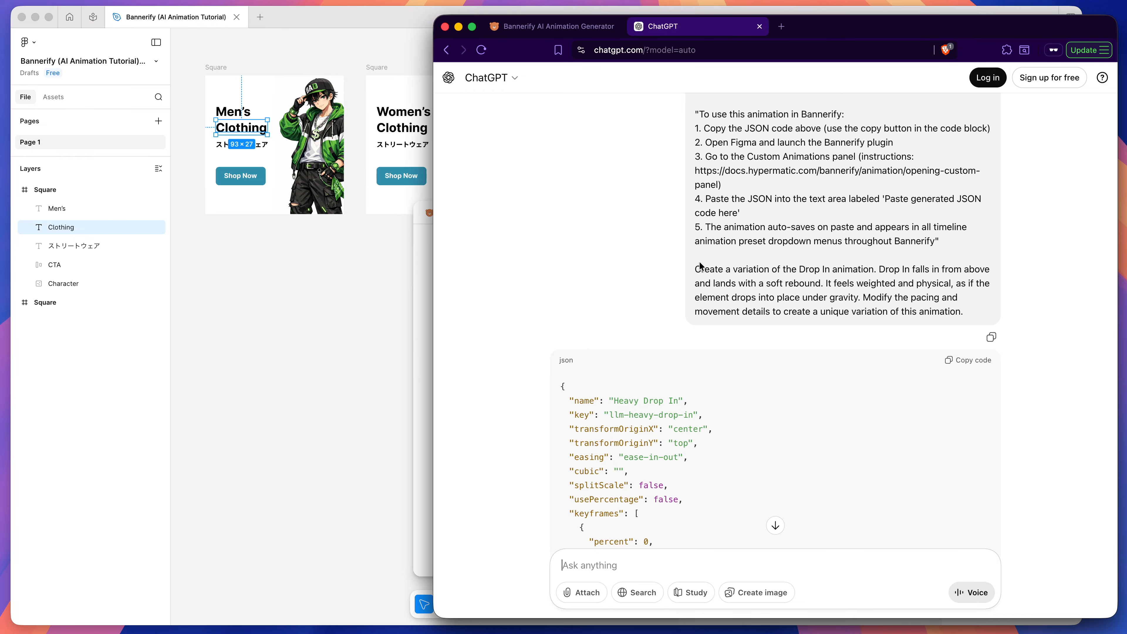
pyautogui.moveTo(695, 265); pyautogui.dragTo(969, 323)
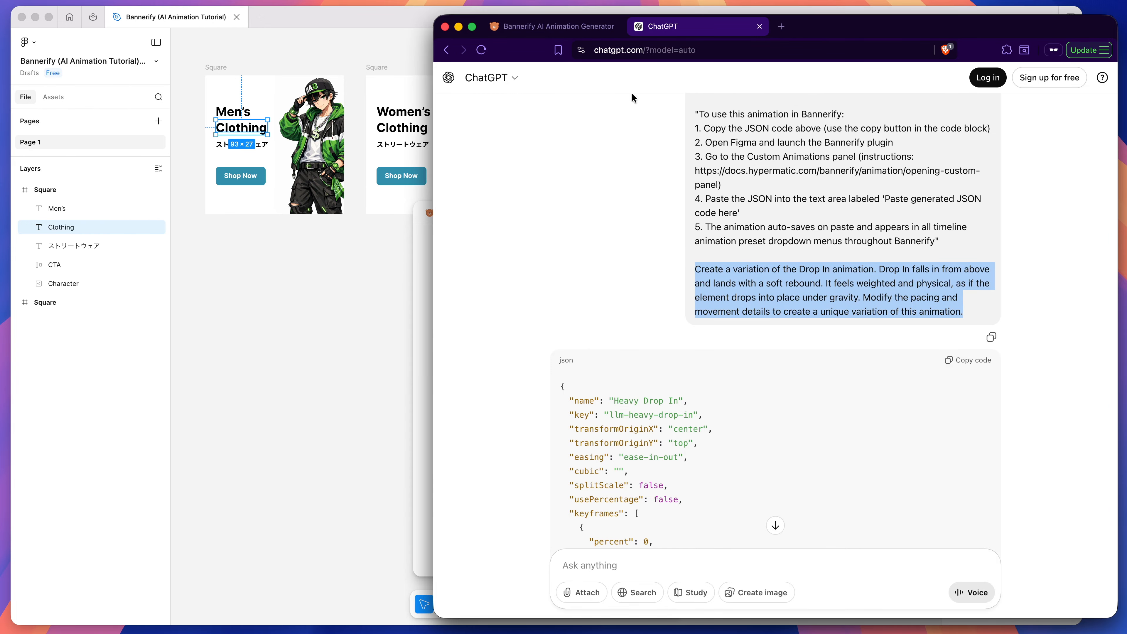
# Step: Compare the description in the Bannerify generator form with the prompt sent to ChatGPT
pyautogui.click(572, 26)
pyautogui.moveTo(865, 313)
pyautogui.mouseDown()
pyautogui.moveTo(524, 256)
pyautogui.moveTo(886, 315)
pyautogui.mouseUp()
pyautogui.click(488, 274)
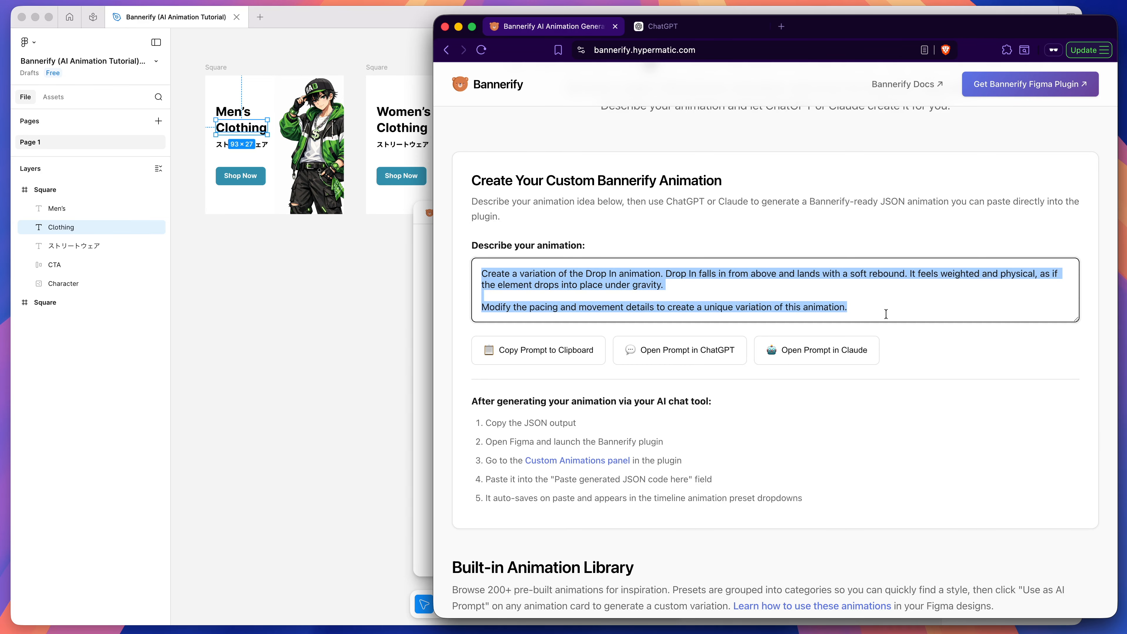
pyautogui.click(886, 315)
pyautogui.click(701, 28)
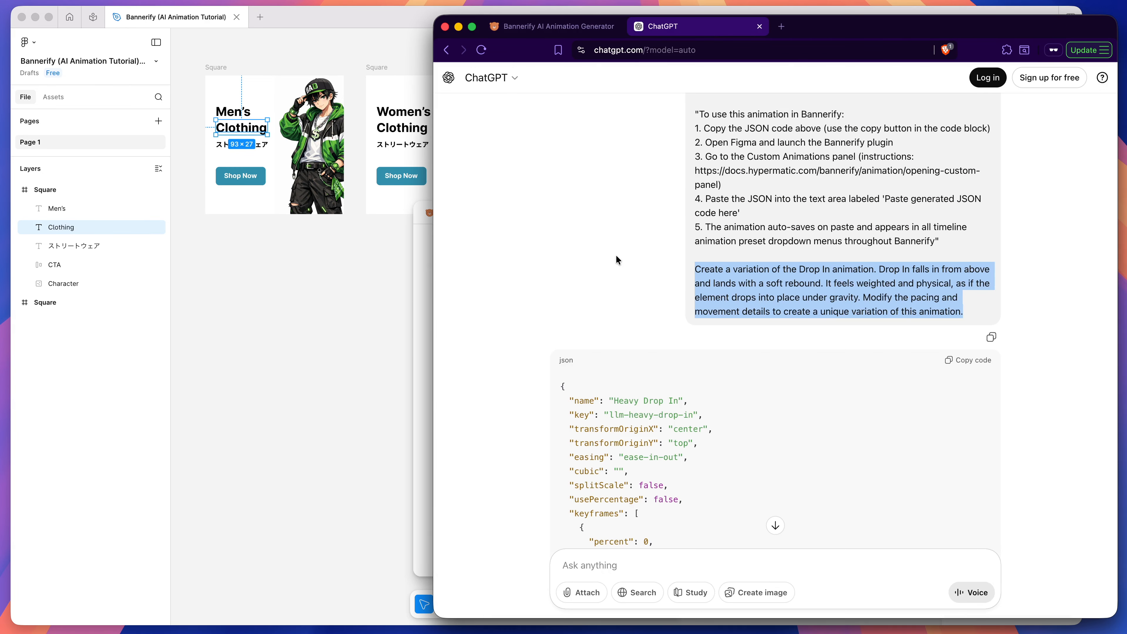
# Step: Review the generated Heavy Drop In JSON code and the instructions for using it in Bannerify
pyautogui.scroll(-3, 594, 263)
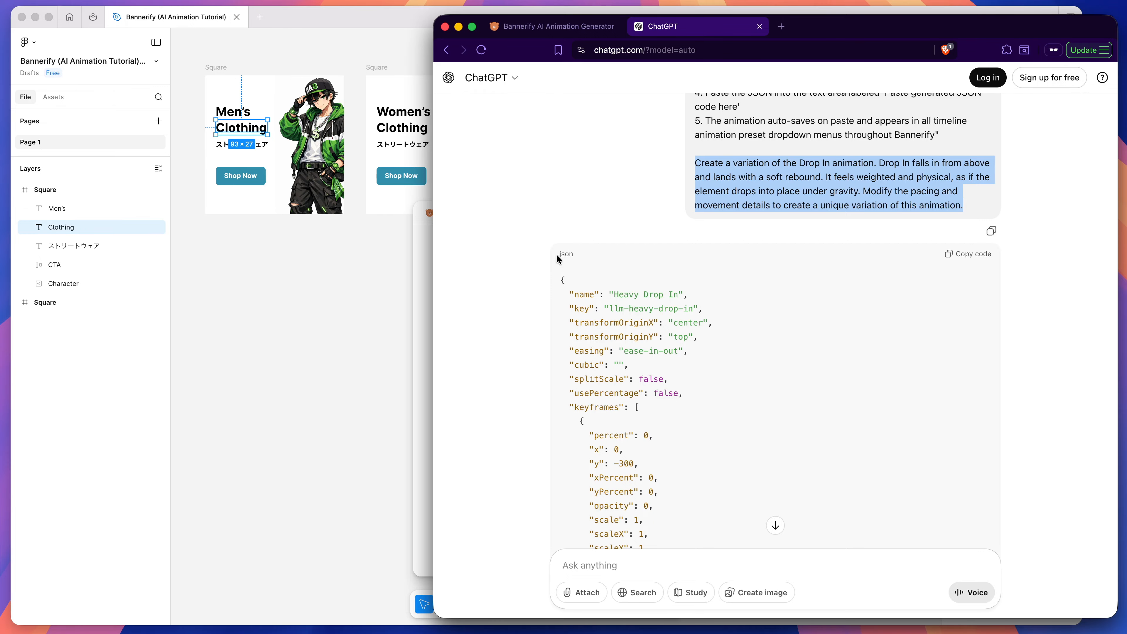
pyautogui.scroll(-15, 550, 262)
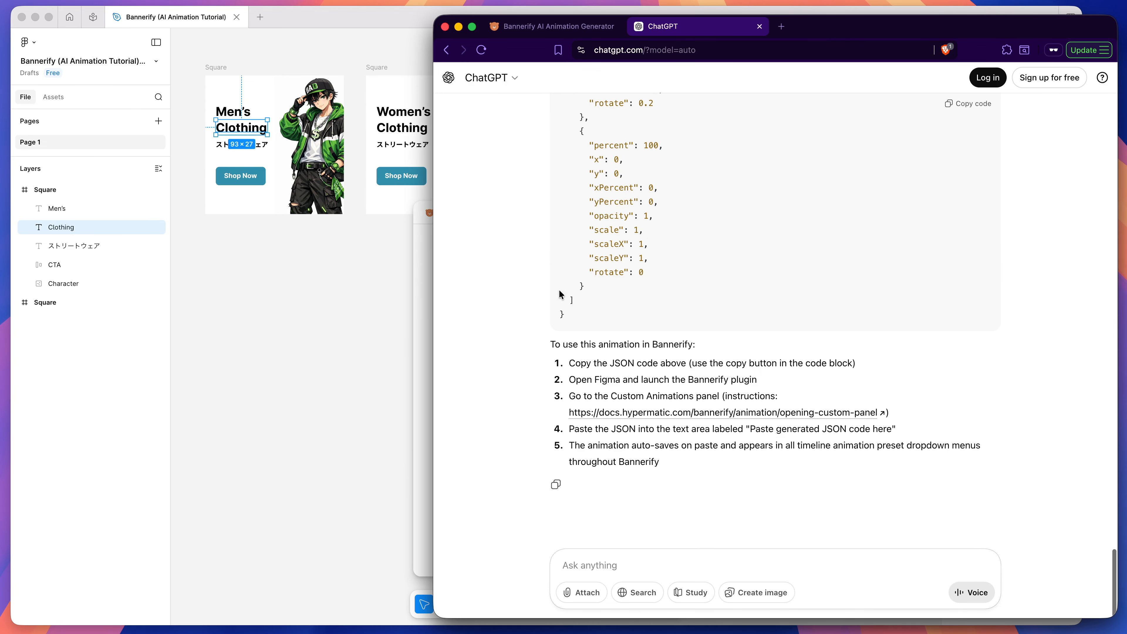
pyautogui.scroll(4, 625, 406)
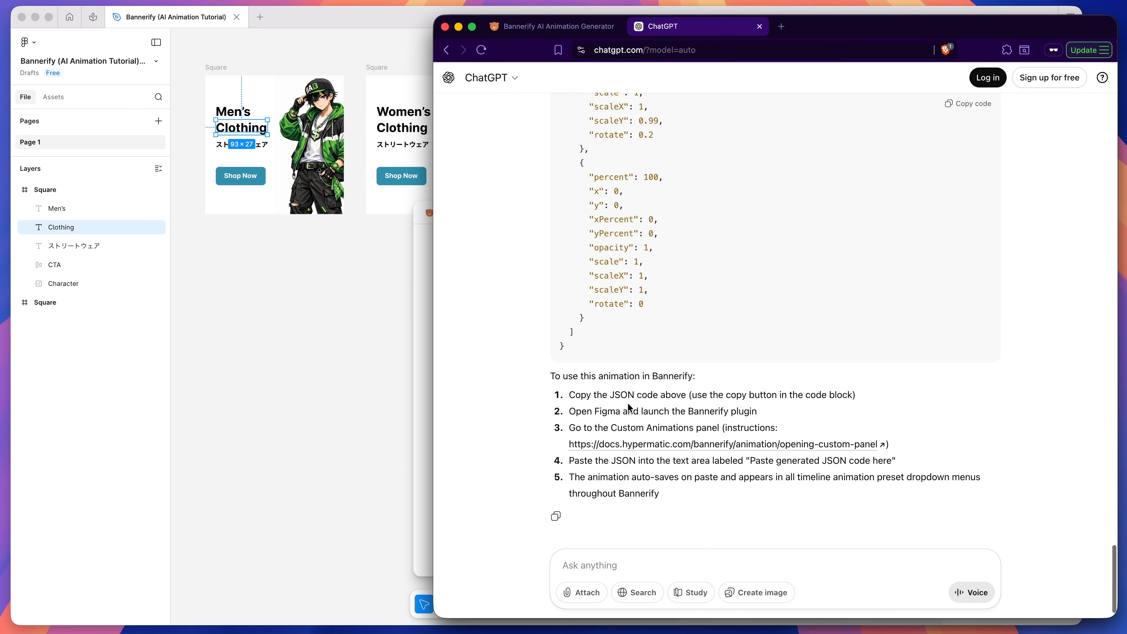
pyautogui.scroll(-3, 623, 404)
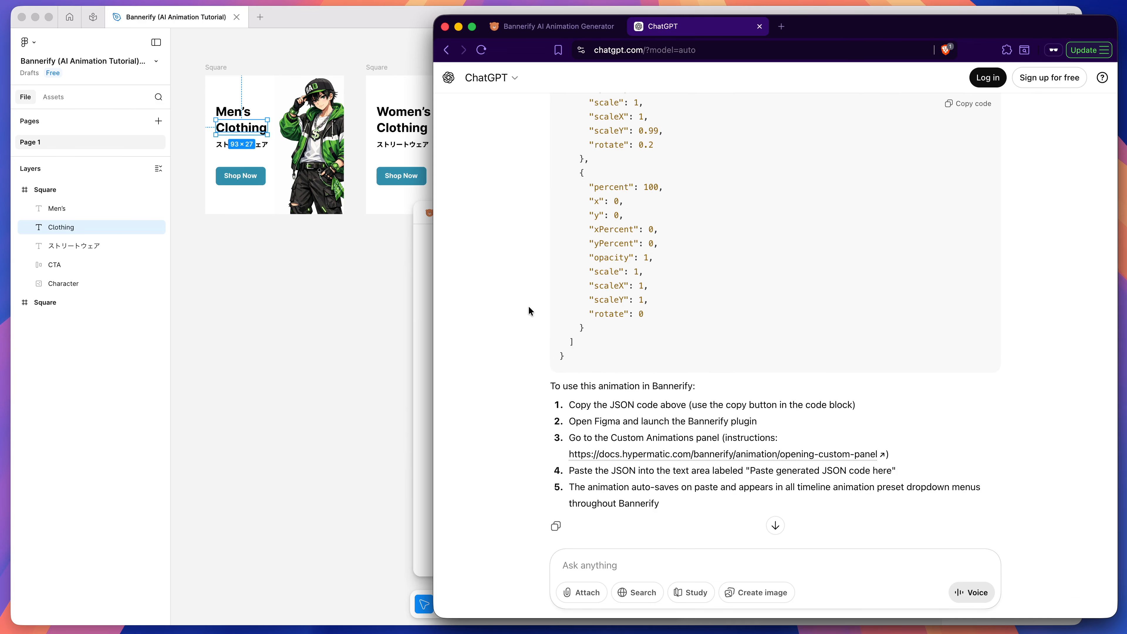
pyautogui.scroll(3, 530, 311)
pyautogui.scroll(-2, 529, 309)
pyautogui.moveTo(596, 422); pyautogui.dragTo(644, 424)
pyautogui.click(658, 423)
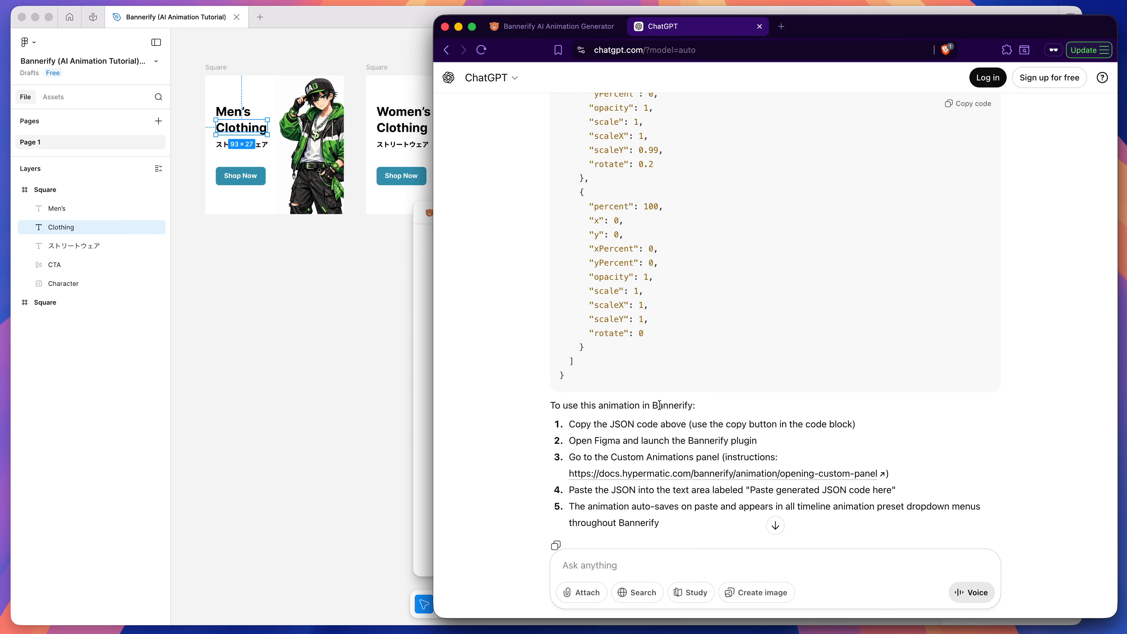
pyautogui.scroll(15, 660, 406)
pyautogui.scroll(-2, 662, 408)
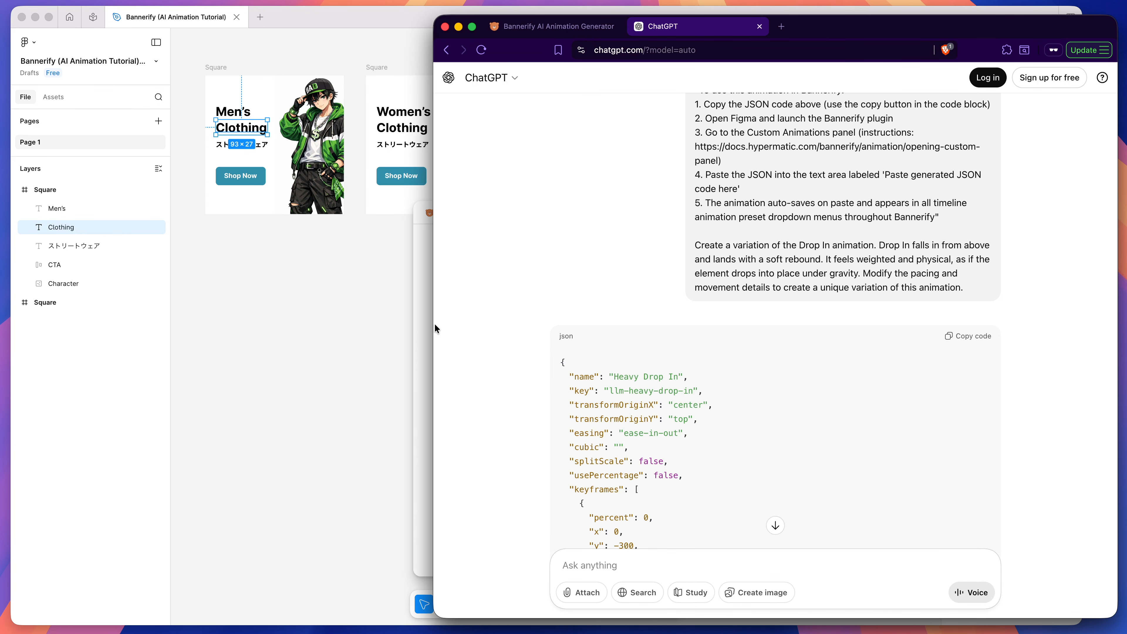
pyautogui.scroll(-20, 527, 342)
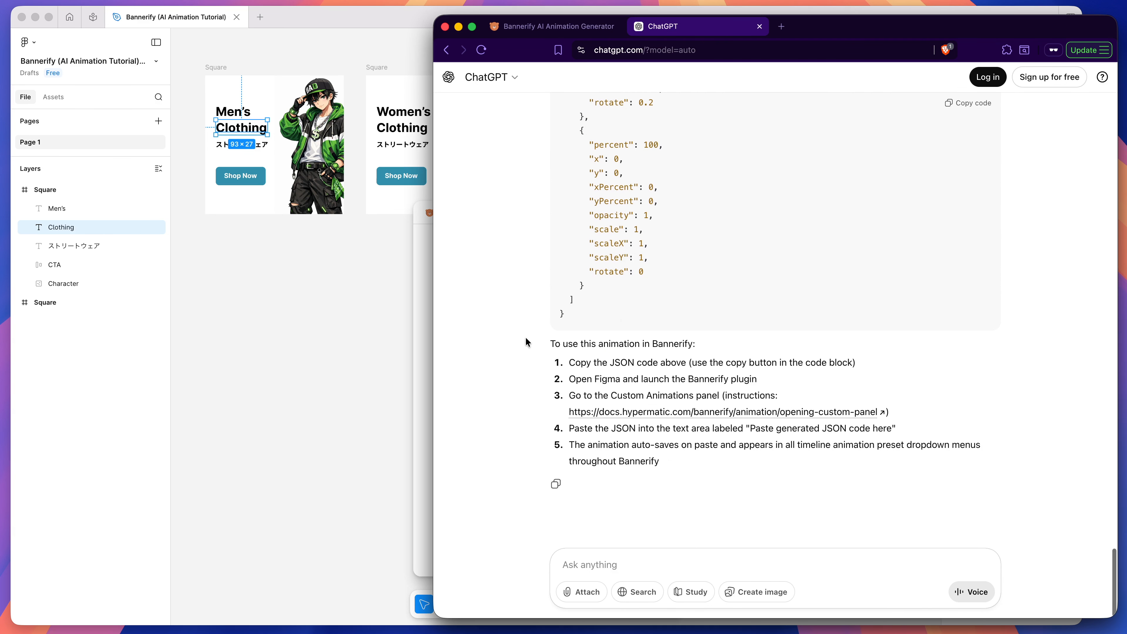
# Step: Return to Figma and paste the generated Heavy Drop In JSON into the custom animations editor
pyautogui.click(429, 358)
pyautogui.click(1100, 304)
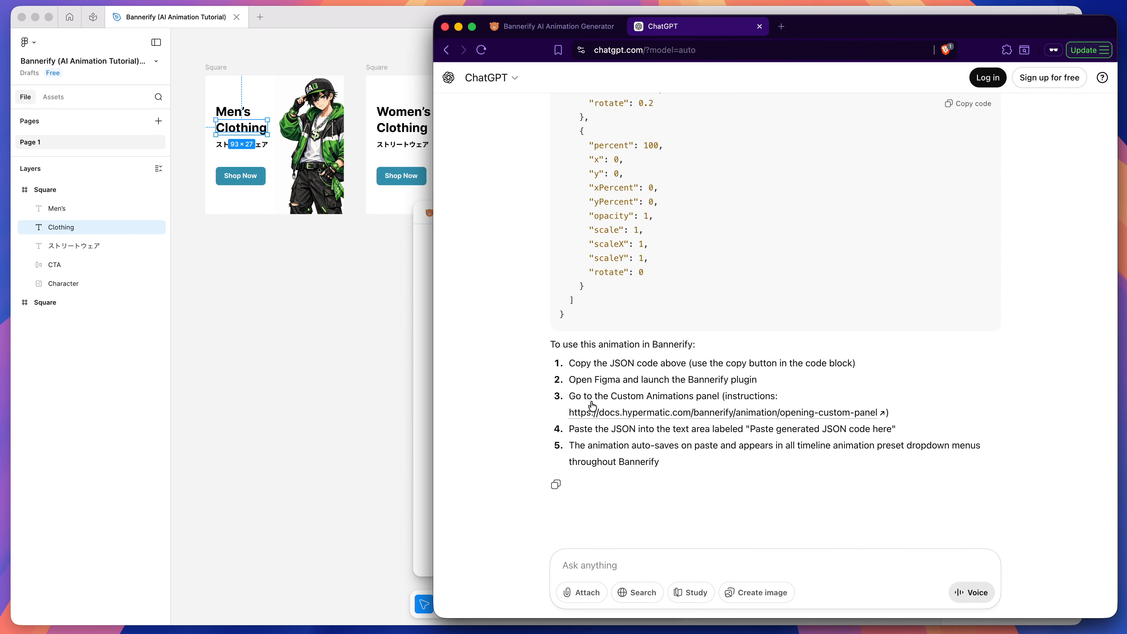
pyautogui.click(427, 371)
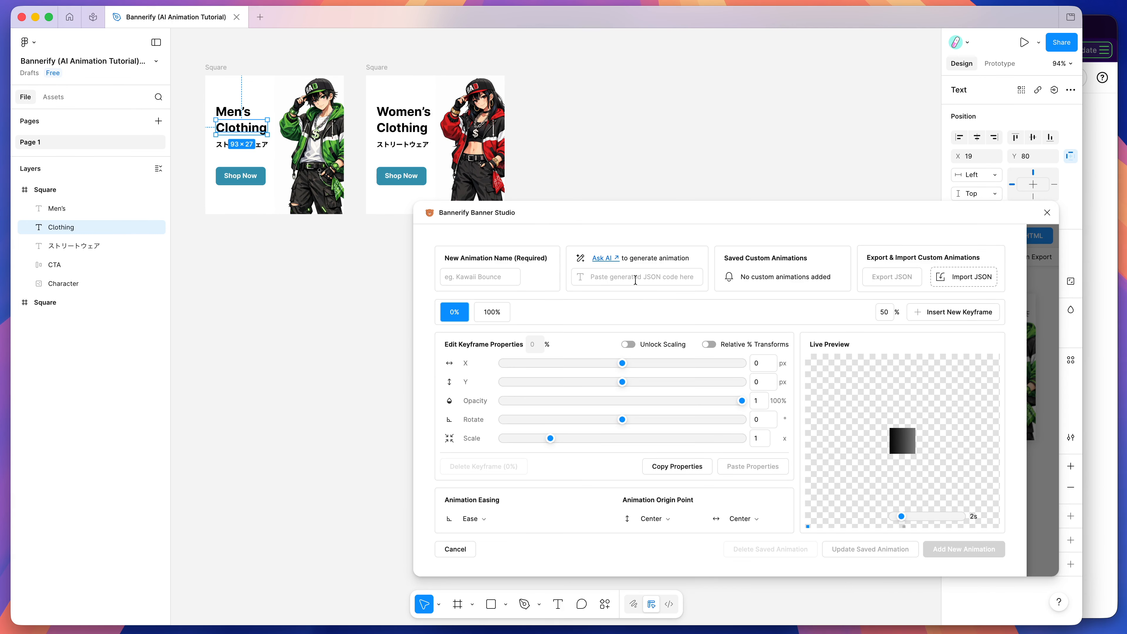
pyautogui.click(607, 278)
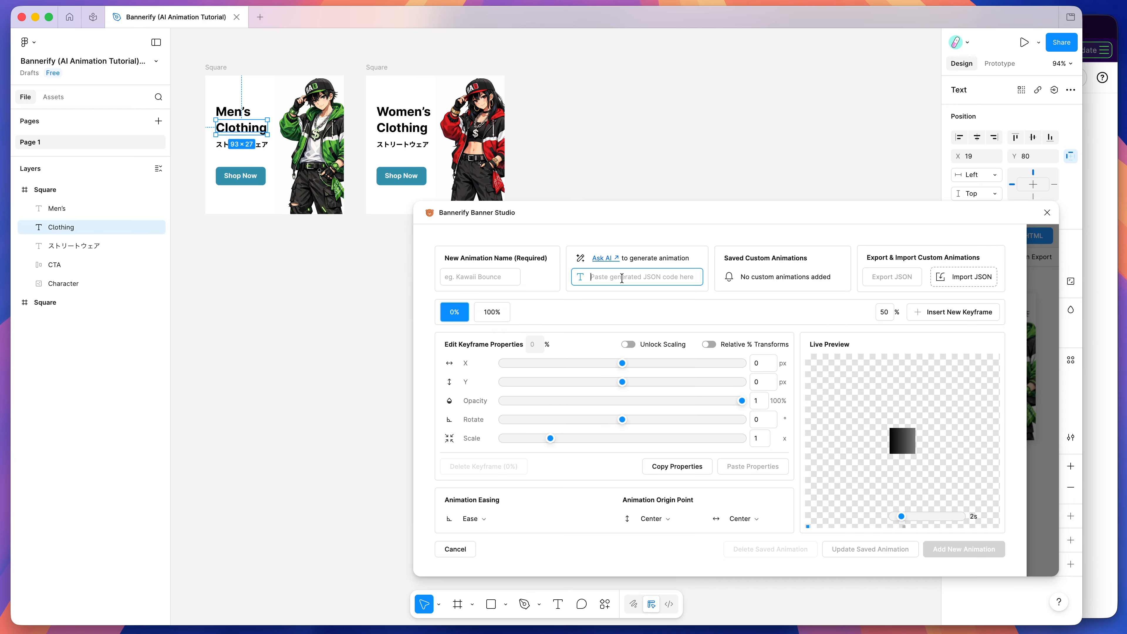
pyautogui.press('super+v')
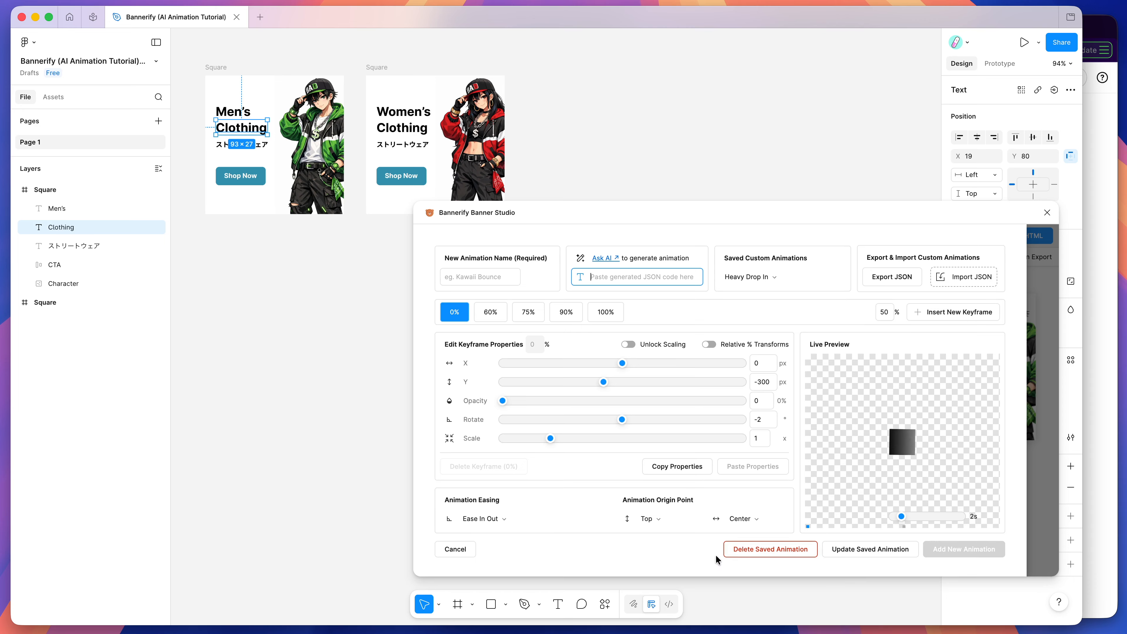
# Step: Inspect the properties of the Heavy Drop In keyframes at 0%, 60%, 75%, 90% and 100%
pyautogui.click(495, 319)
pyautogui.click(527, 319)
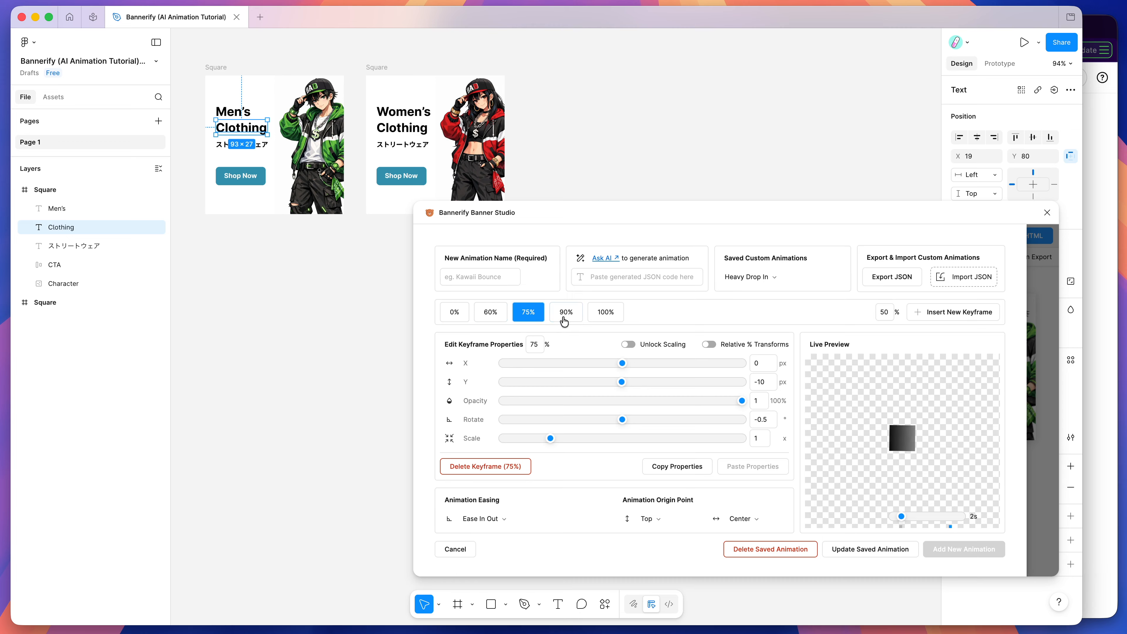
pyautogui.click(564, 316)
pyautogui.click(606, 316)
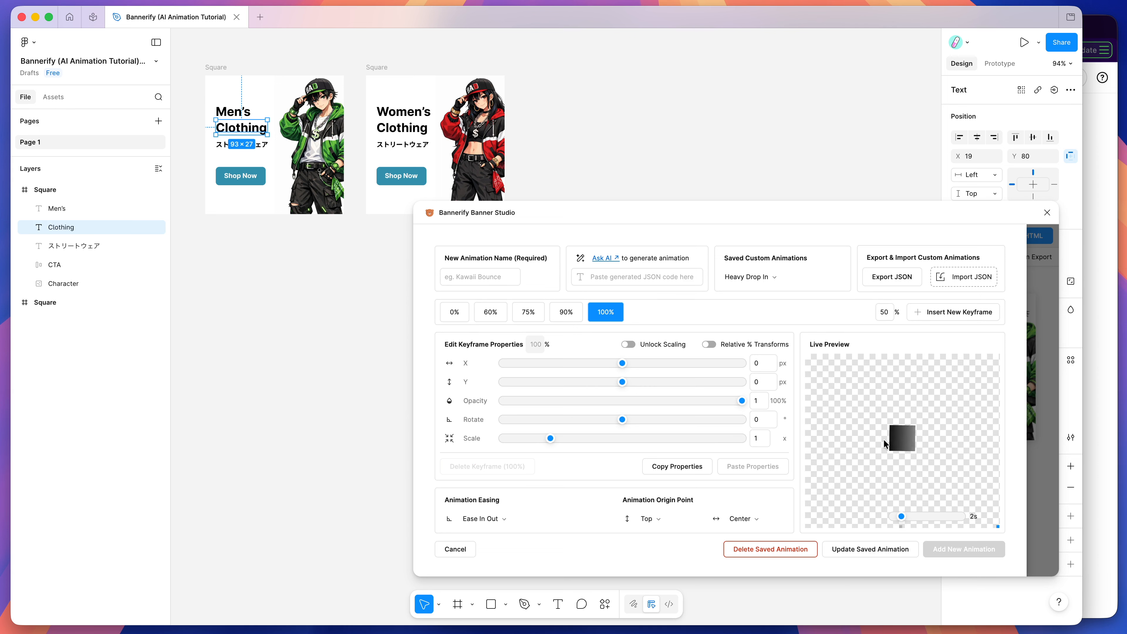
pyautogui.click(565, 315)
pyautogui.click(529, 313)
pyautogui.click(499, 313)
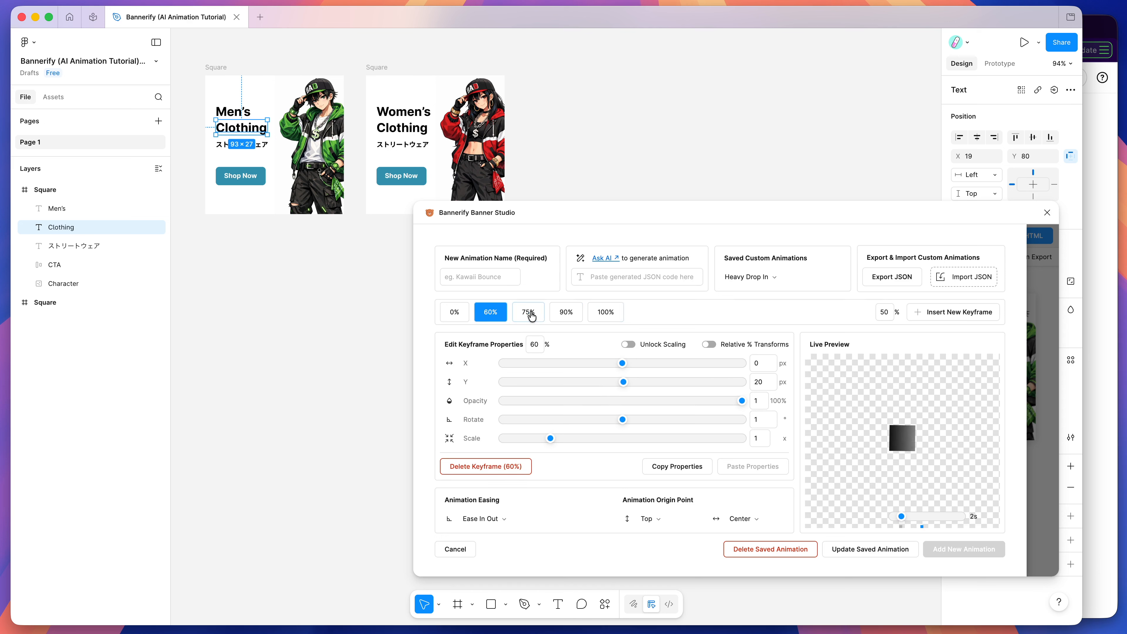
pyautogui.click(528, 314)
pyautogui.click(496, 314)
pyautogui.click(455, 311)
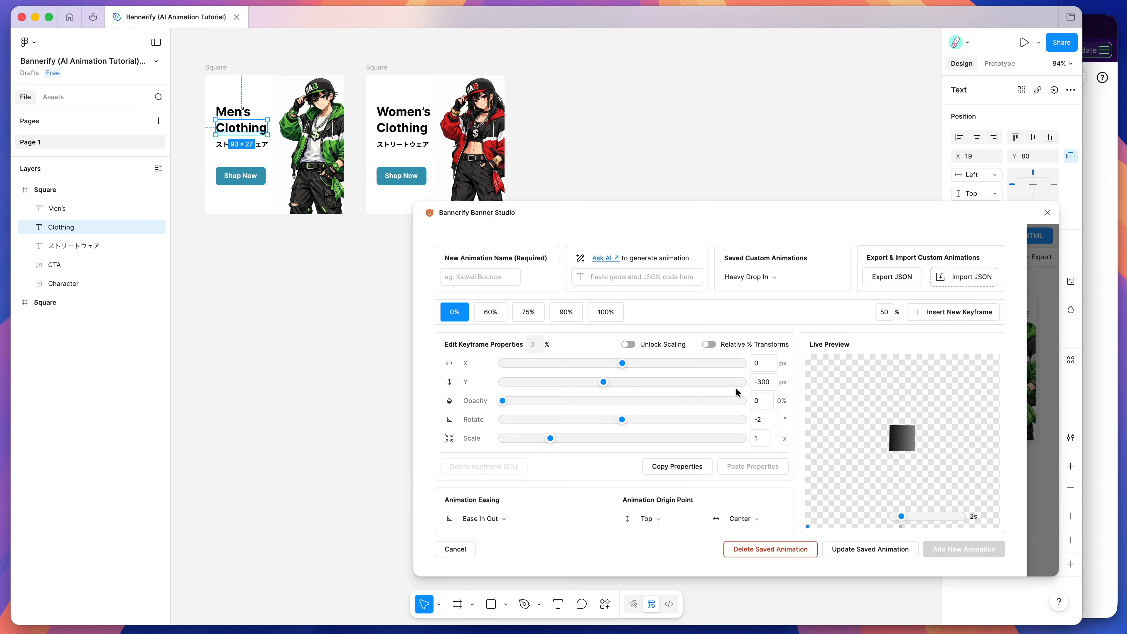
# Step: Adjust the Y offset of the 0% keyframe back and forth and update the saved Heavy Drop In animation
pyautogui.moveTo(601, 383); pyautogui.dragTo(609, 383)
pyautogui.moveTo(607, 382)
pyautogui.mouseDown()
pyautogui.moveTo(562, 380)
pyautogui.moveTo(602, 380)
pyautogui.mouseUp()
pyautogui.click(837, 550)
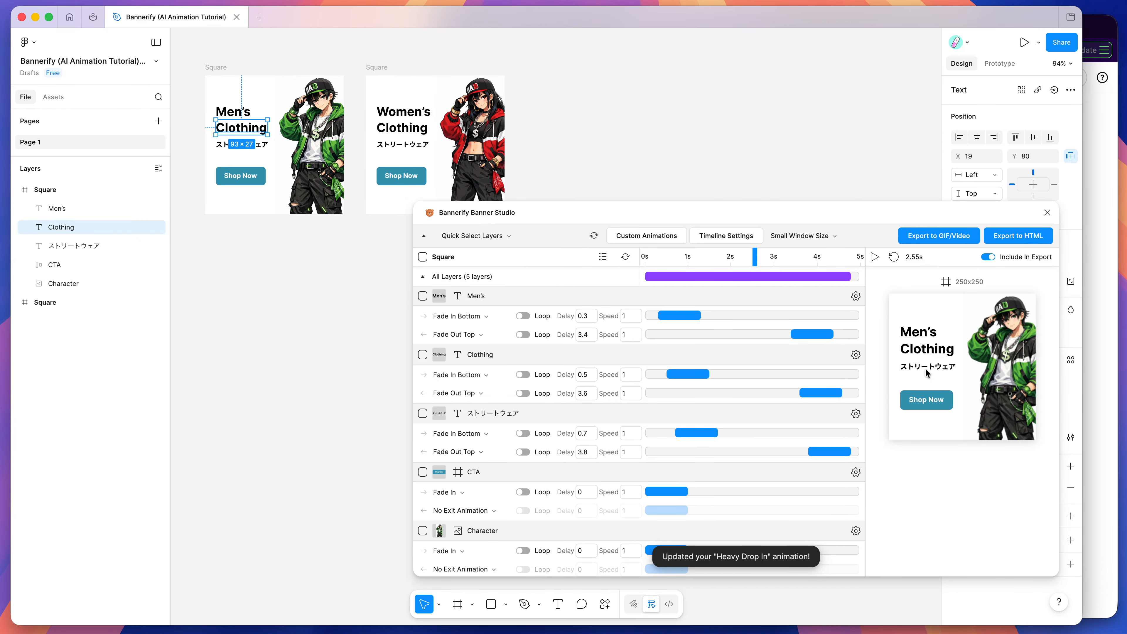
# Step: Set the entry animation of the men's banner Character layer to the custom Heavy Drop In
pyautogui.scroll(-4, 686, 364)
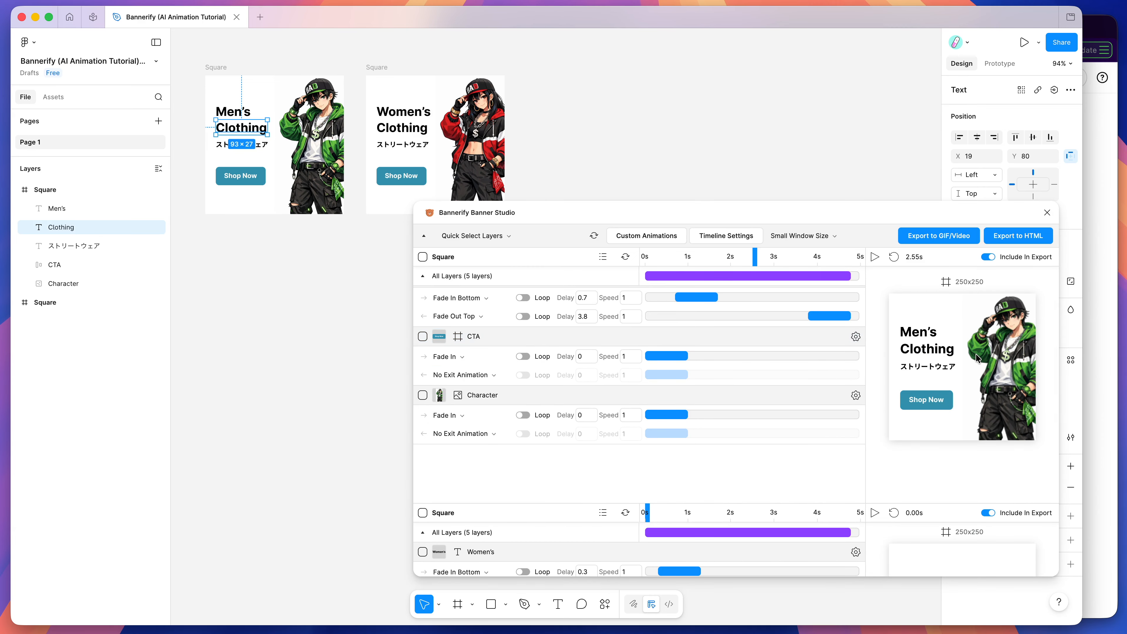
pyautogui.click(659, 256)
pyautogui.moveTo(658, 256); pyautogui.dragTo(664, 256)
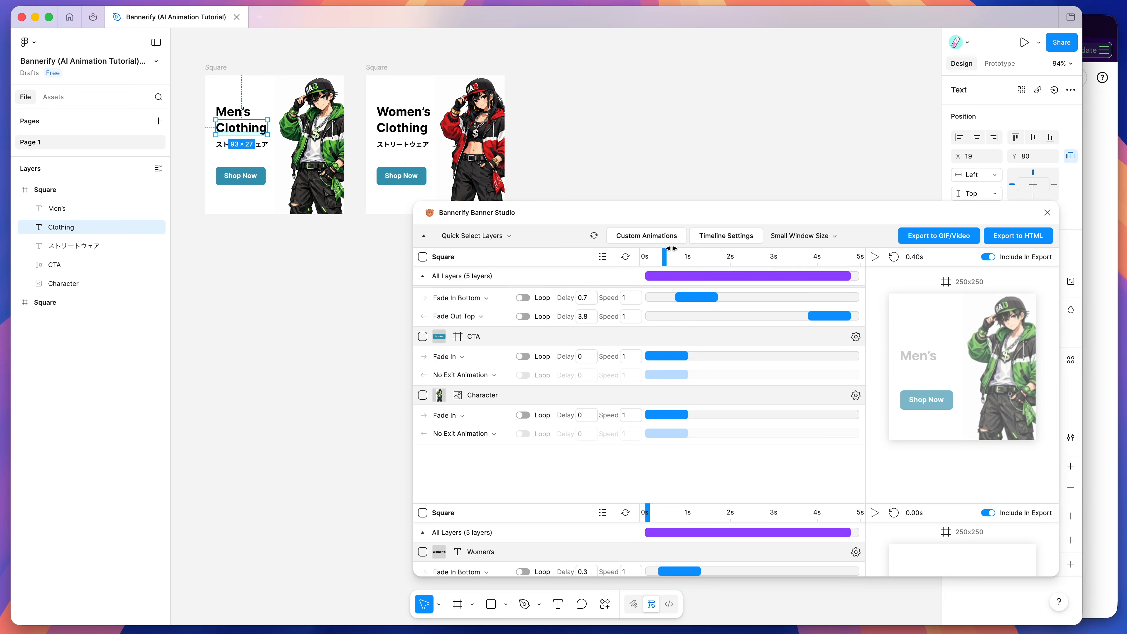
pyautogui.click(457, 416)
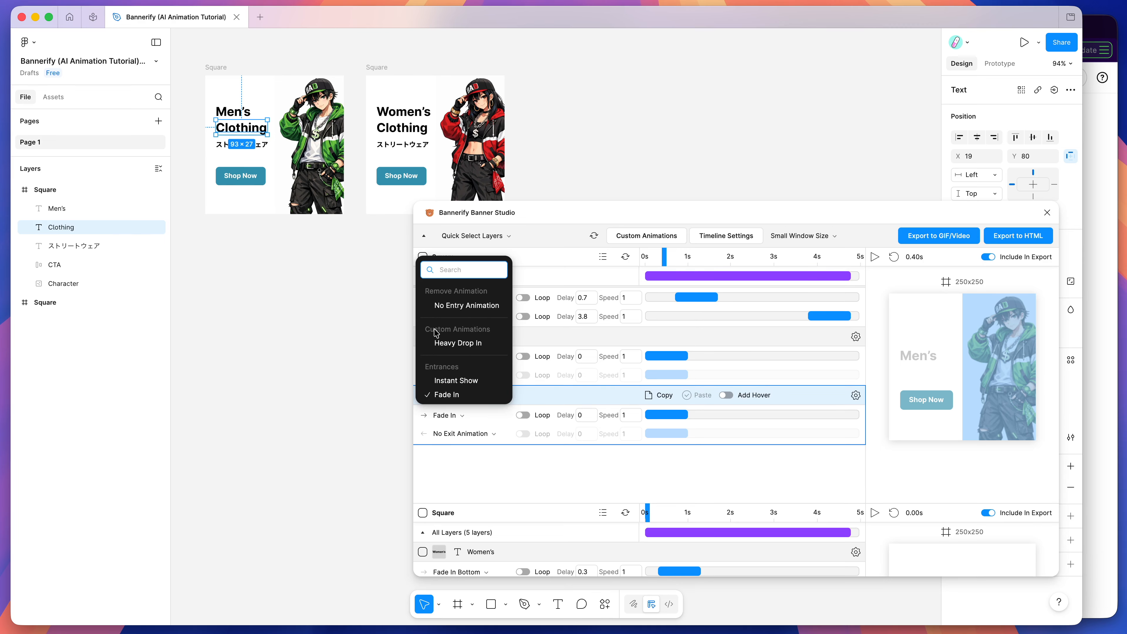
pyautogui.moveTo(456, 346)
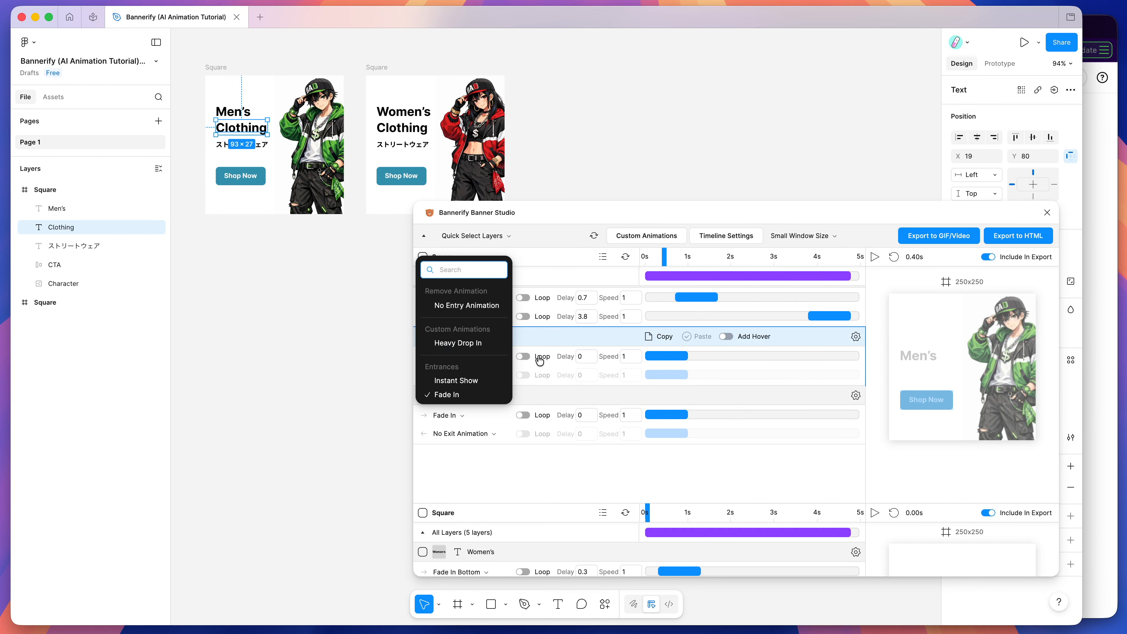
pyautogui.click(459, 345)
# Step: Play the men's banner animation from the start and check the character's drop at the 0.50 s mark
pyautogui.moveTo(664, 261); pyautogui.dragTo(637, 262)
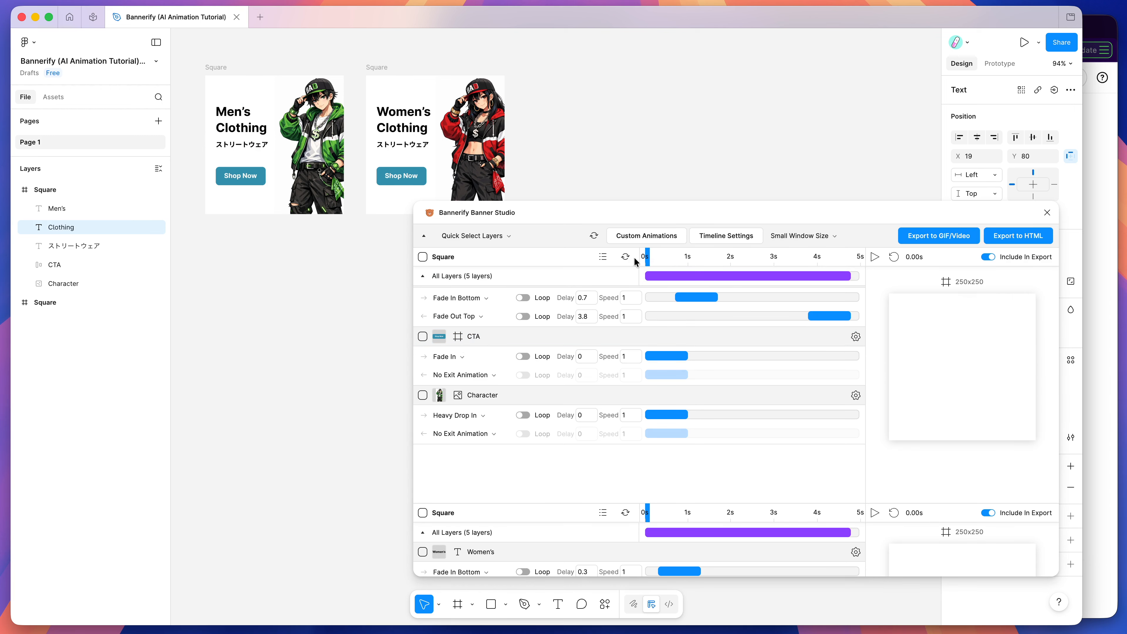
pyautogui.click(874, 257)
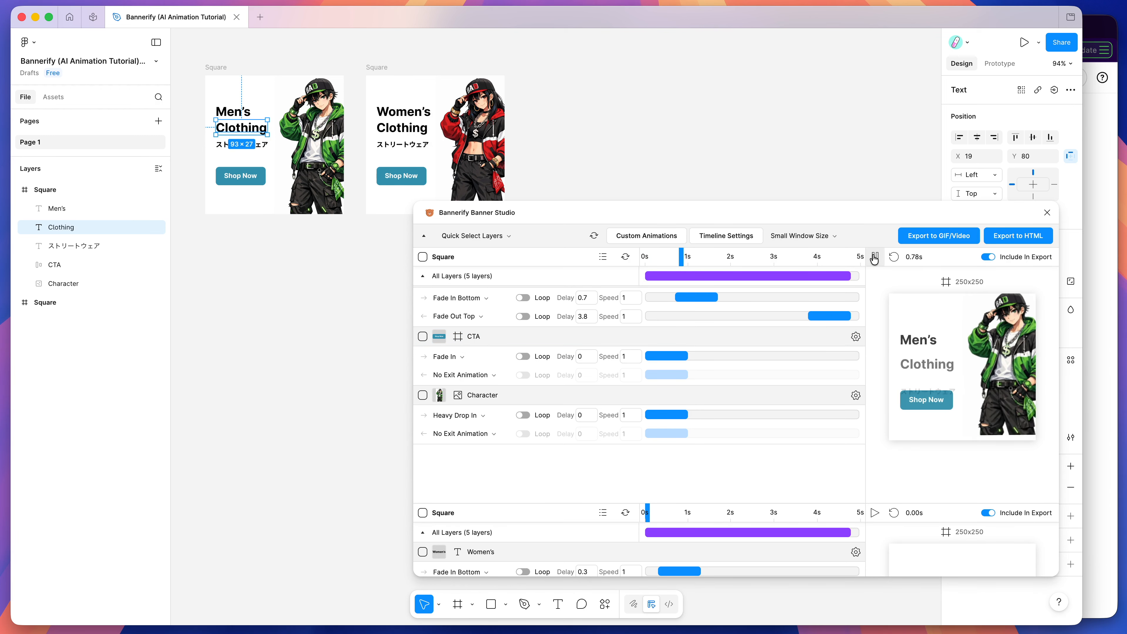
pyautogui.click(875, 257)
pyautogui.click(669, 257)
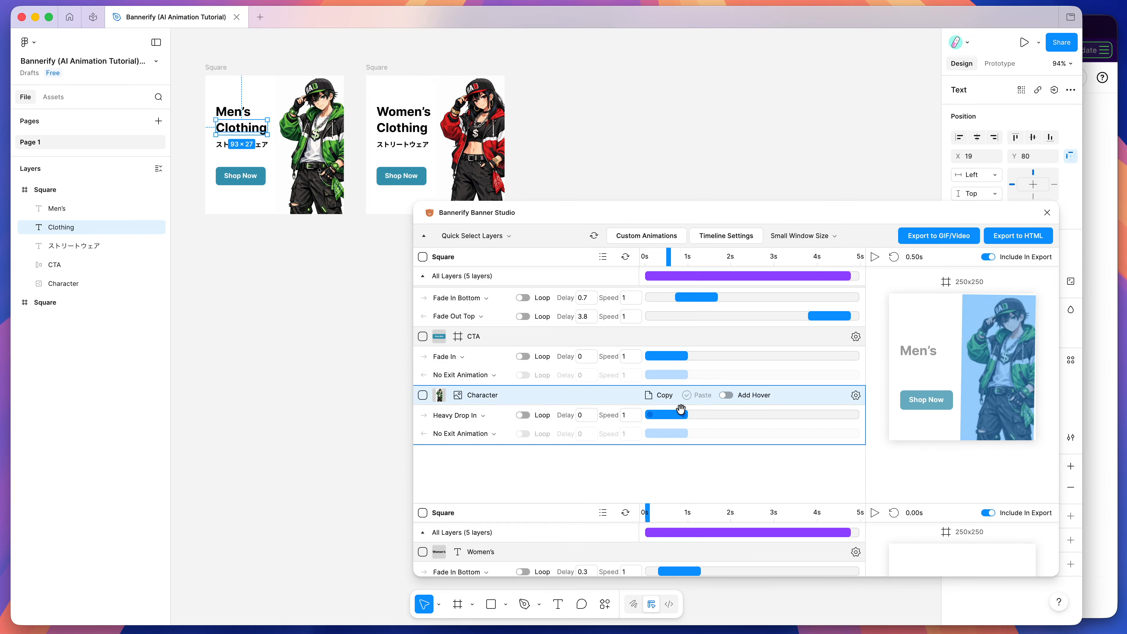
# Step: Shorten the Character layer's Heavy Drop In to a speed of 0.5 and preview the men's banner
pyautogui.moveTo(682, 415); pyautogui.dragTo(666, 415)
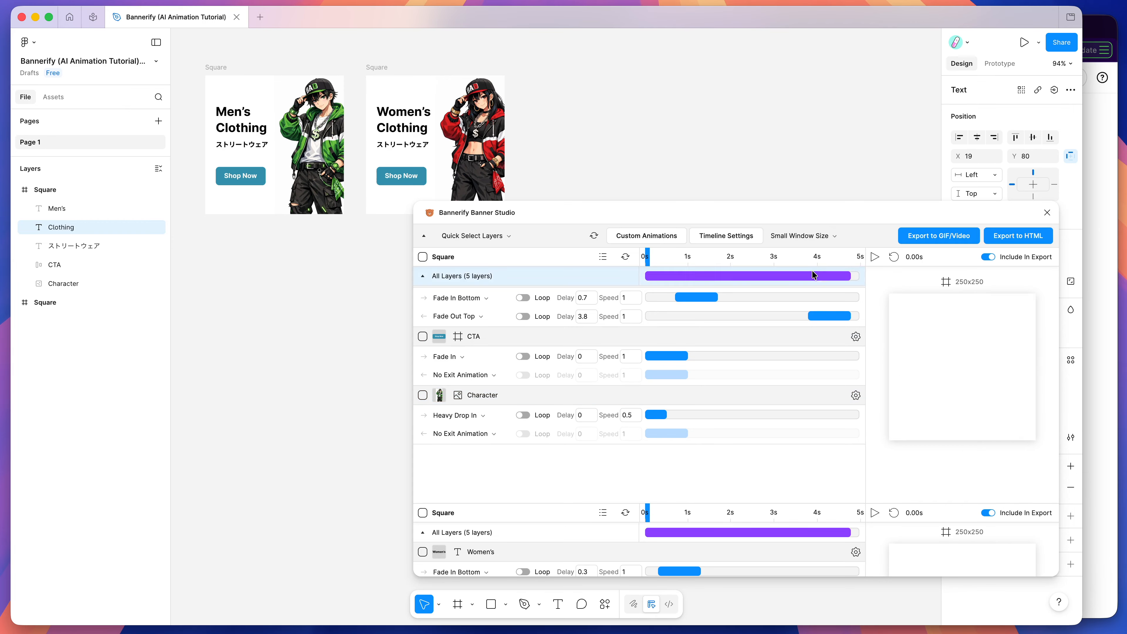
pyautogui.click(874, 257)
pyautogui.click(874, 257)
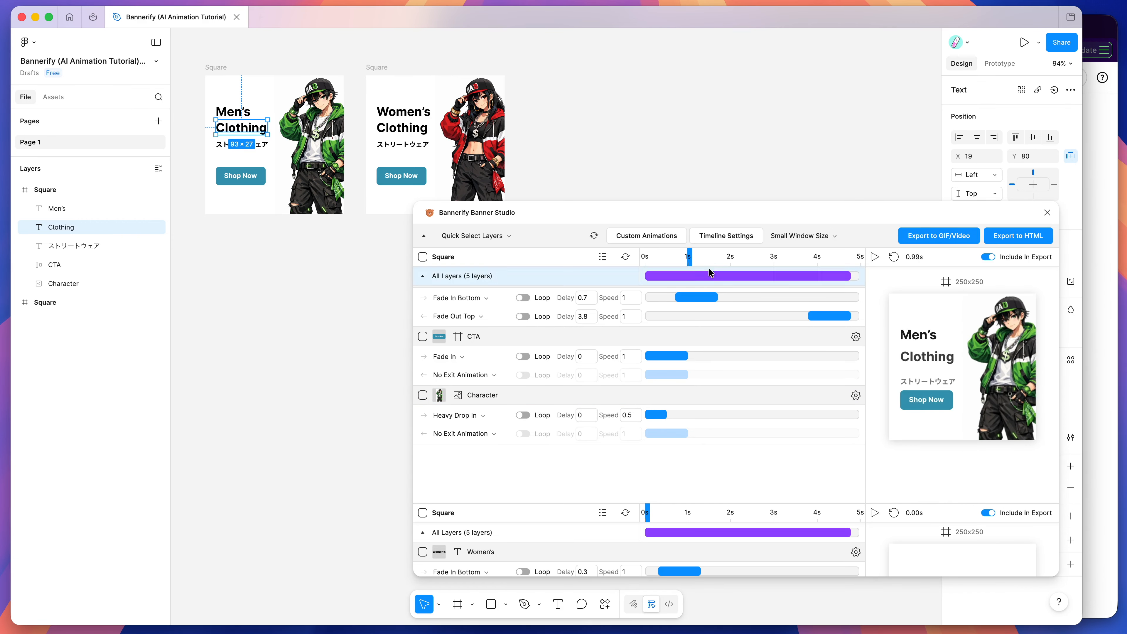
# Step: Lengthen the Character layer's Heavy Drop In to a speed of 1.7, preview the banner and return the playhead to 0 s
pyautogui.moveTo(664, 412); pyautogui.dragTo(718, 415)
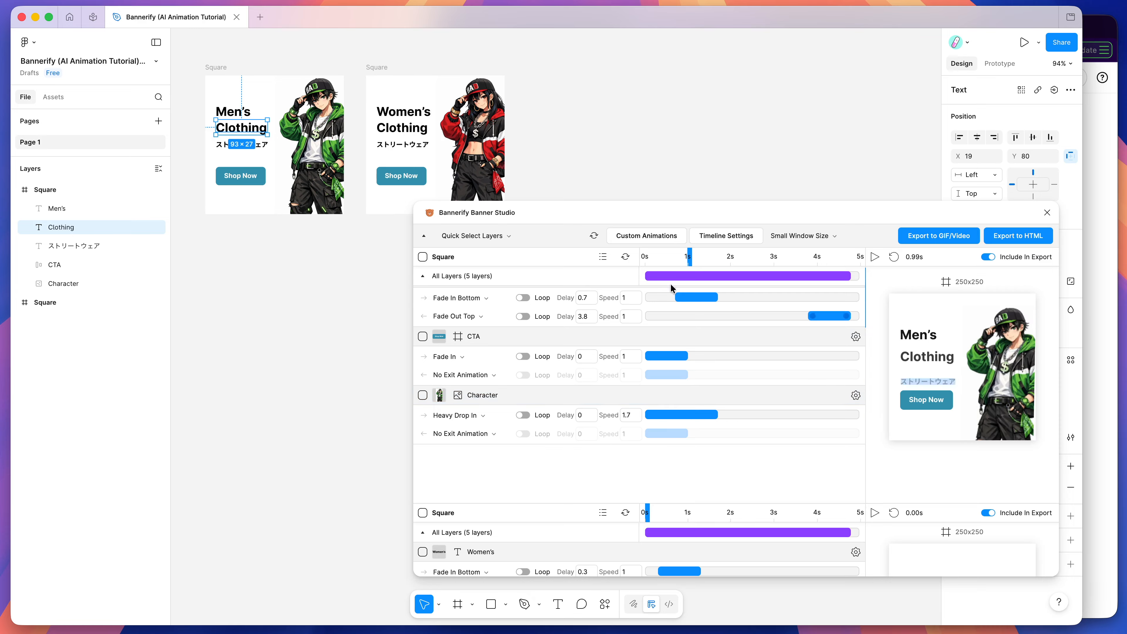
pyautogui.click(873, 257)
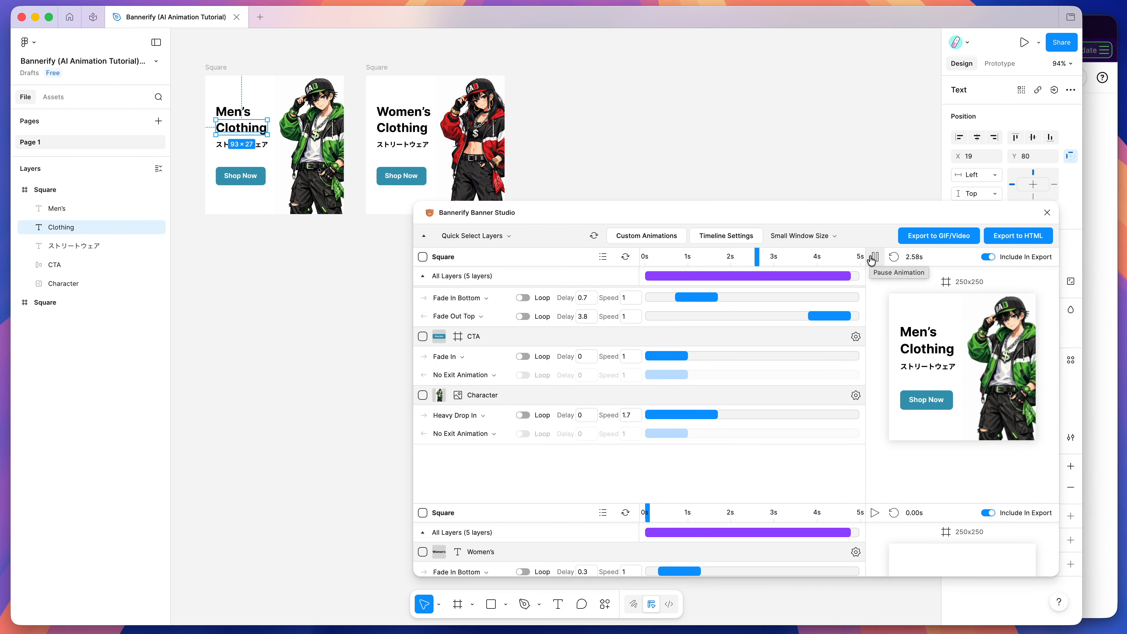
pyautogui.click(874, 257)
pyautogui.moveTo(794, 257); pyautogui.dragTo(641, 257)
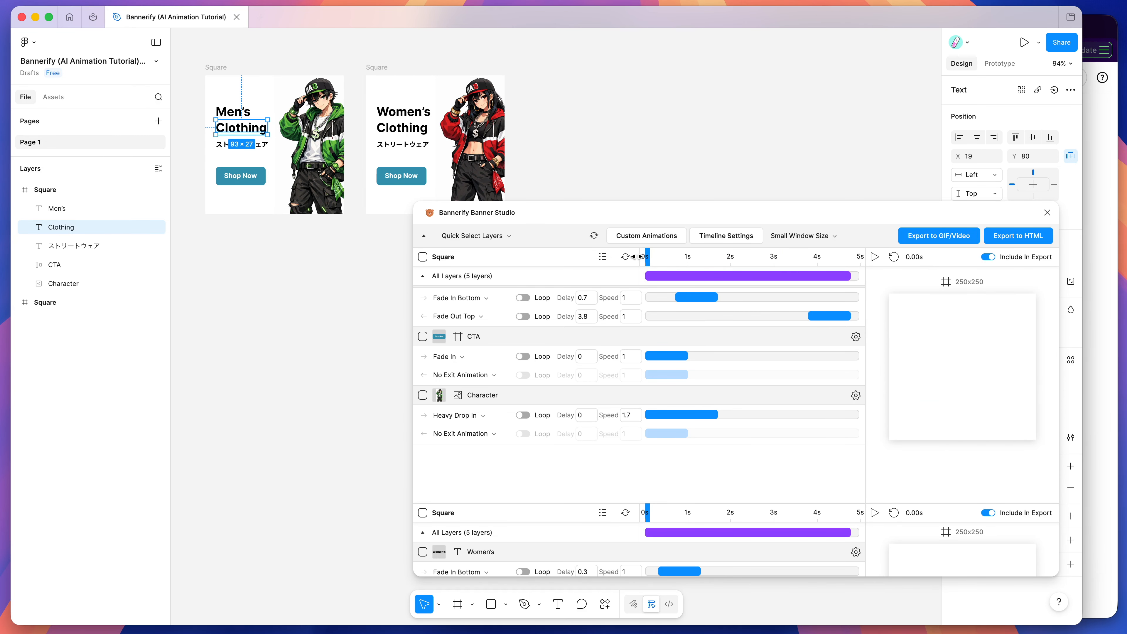
# Step: Switch to the Bannerify generator, describe "rotate in 360 degrees, and scale up and fade in and make it pop" and open the prompt in ChatGPT
pyautogui.click(1098, 256)
pyautogui.scroll(10, 768, 181)
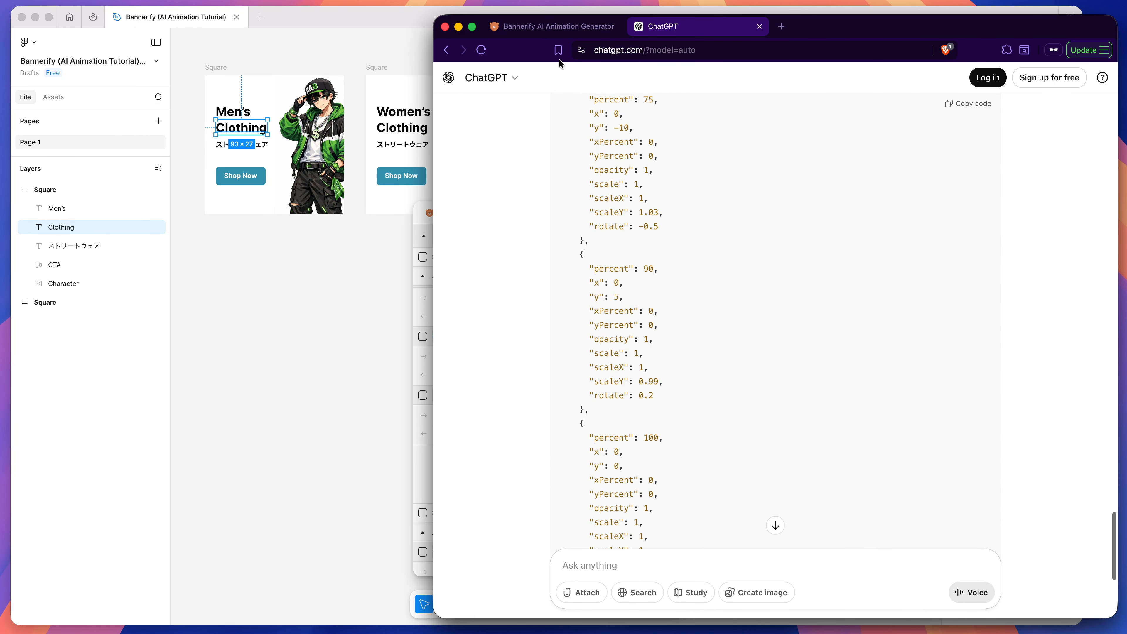
pyautogui.click(560, 29)
pyautogui.moveTo(865, 309)
pyautogui.mouseDown()
pyautogui.moveTo(502, 261)
pyautogui.moveTo(875, 323)
pyautogui.mouseUp()
pyautogui.click(486, 273)
pyautogui.press('BackSpace')
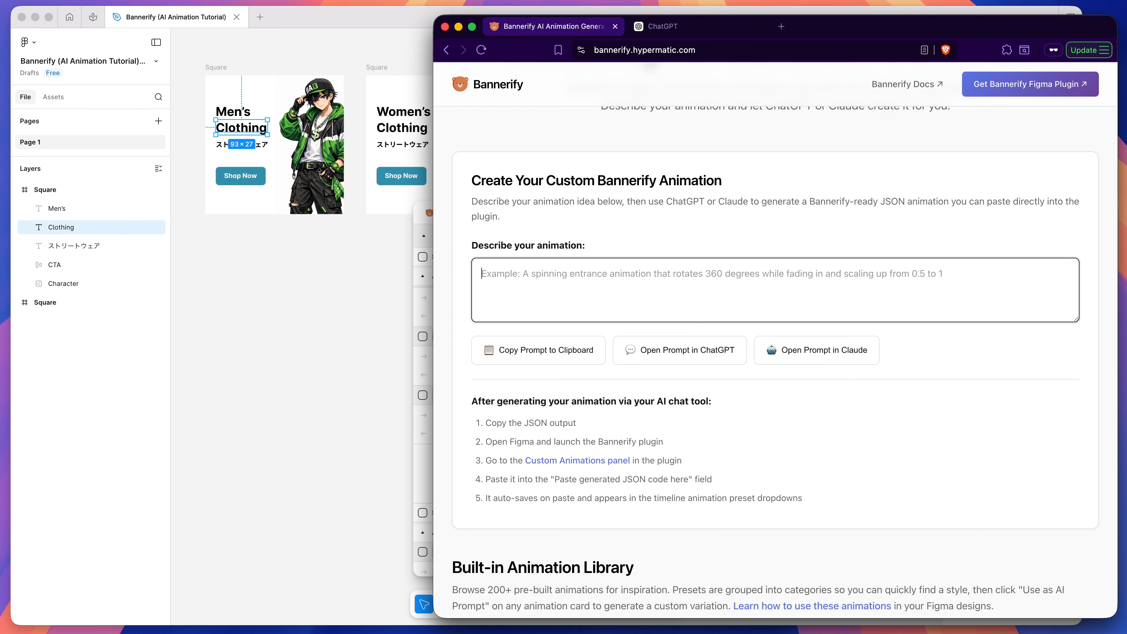
pyautogui.write('rotate in 360 degrees, and scale up and fade in and make it pop')
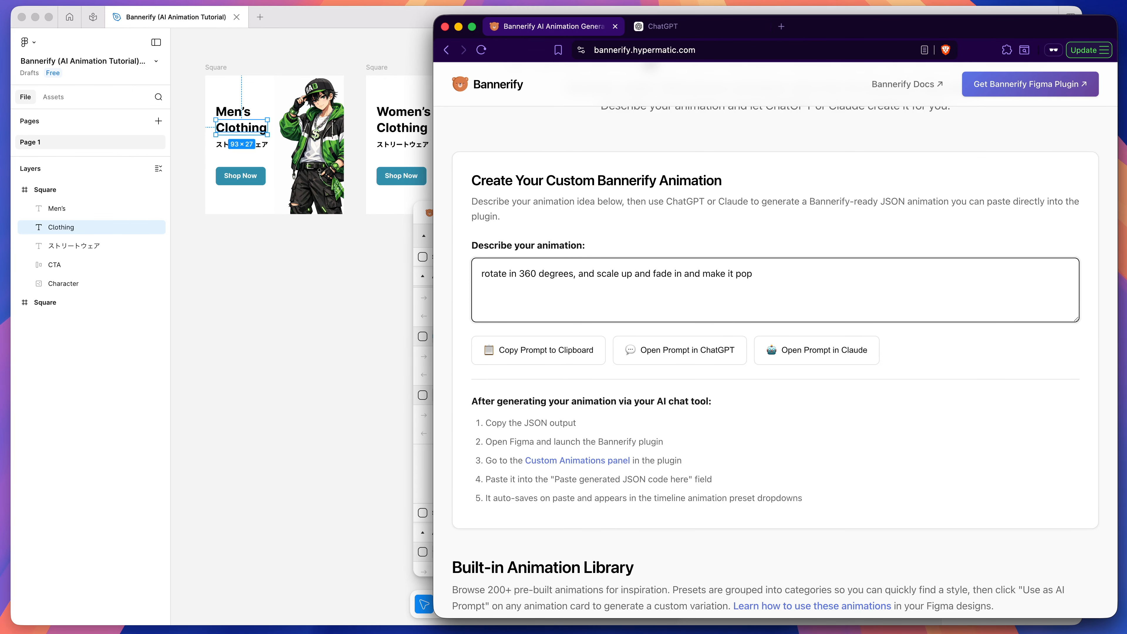
pyautogui.scroll(-1, 770, 251)
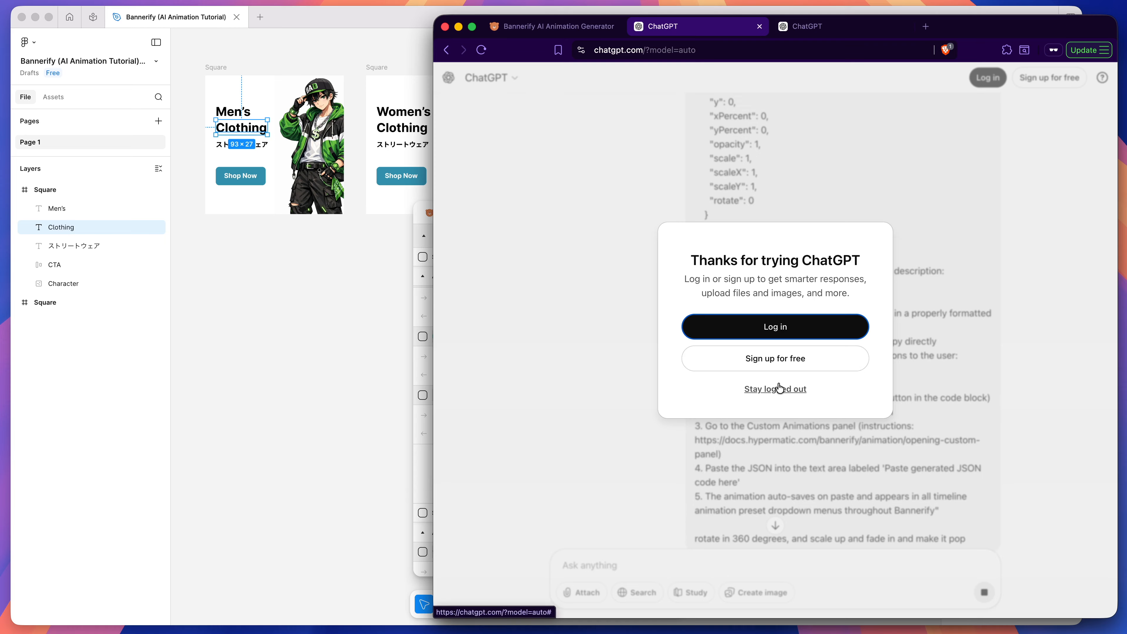
pyautogui.click(786, 389)
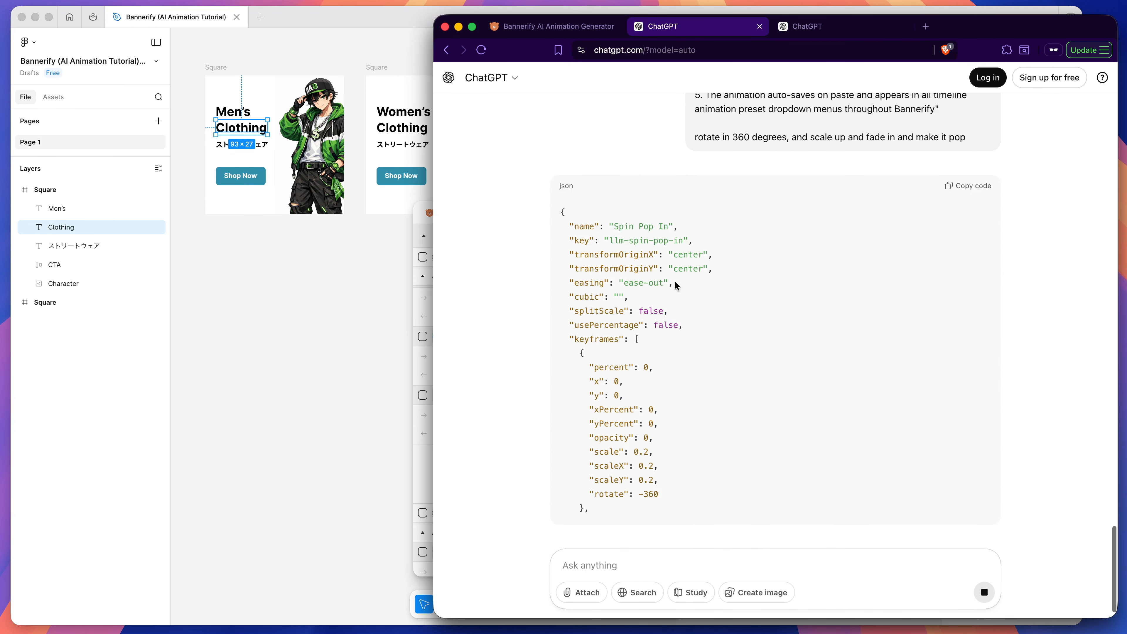
# Step: Review the rotation prompt, the generated Spin Pop In JSON keyframes and the instructions for using them in Bannerify
pyautogui.scroll(4, 673, 293)
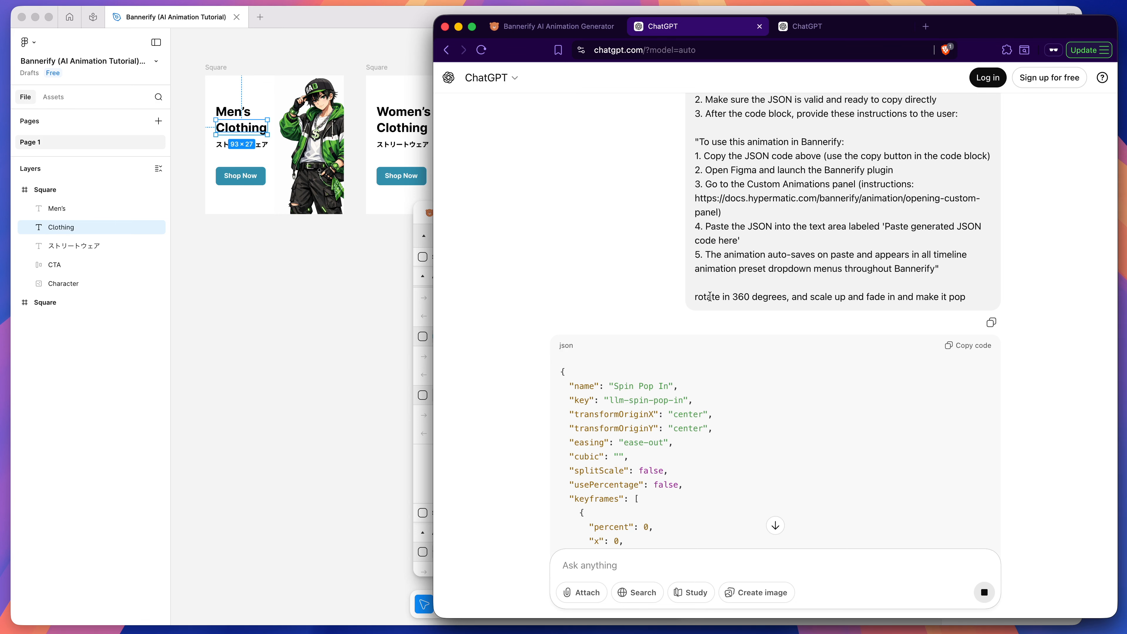
pyautogui.moveTo(694, 300); pyautogui.dragTo(974, 302)
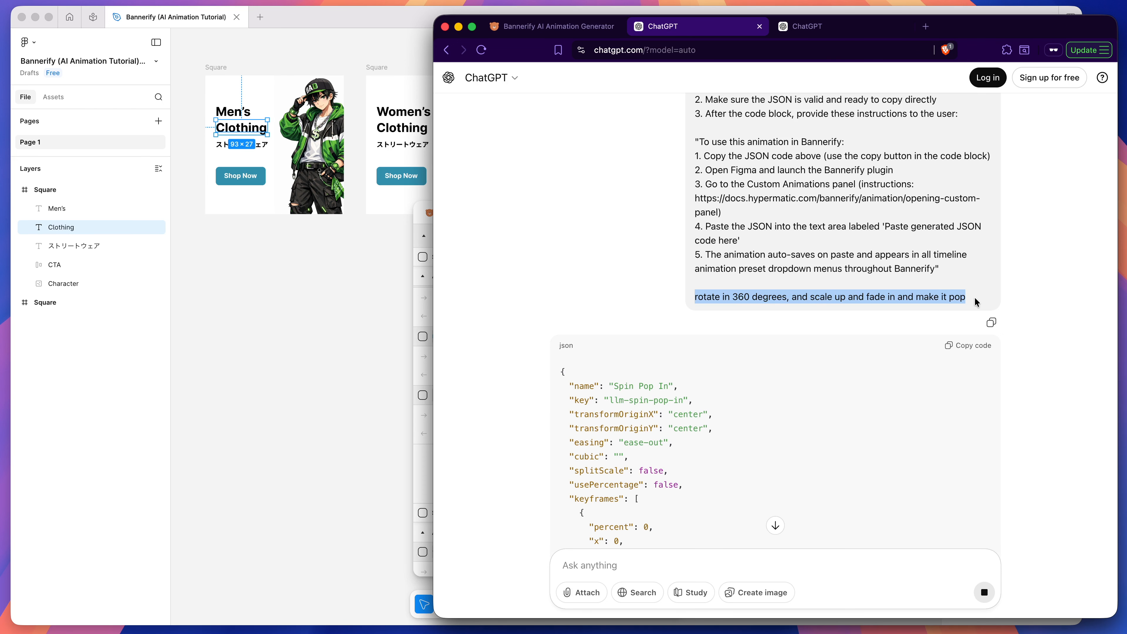
pyautogui.scroll(-3, 794, 276)
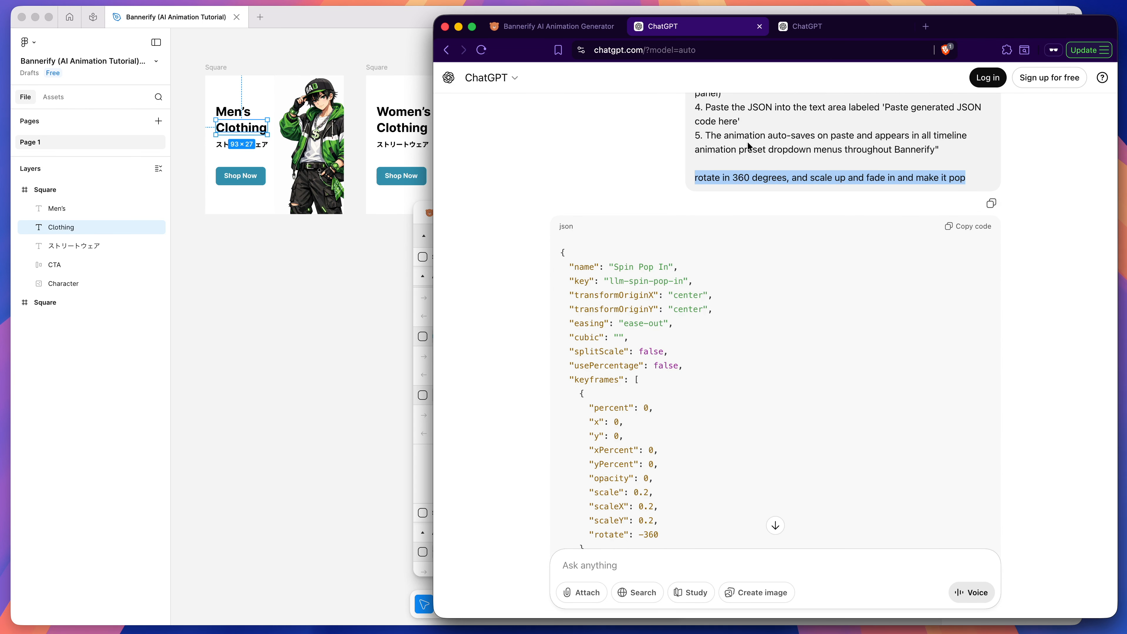
pyautogui.scroll(5, 745, 147)
pyautogui.scroll(-6, 691, 233)
pyautogui.scroll(-12, 672, 240)
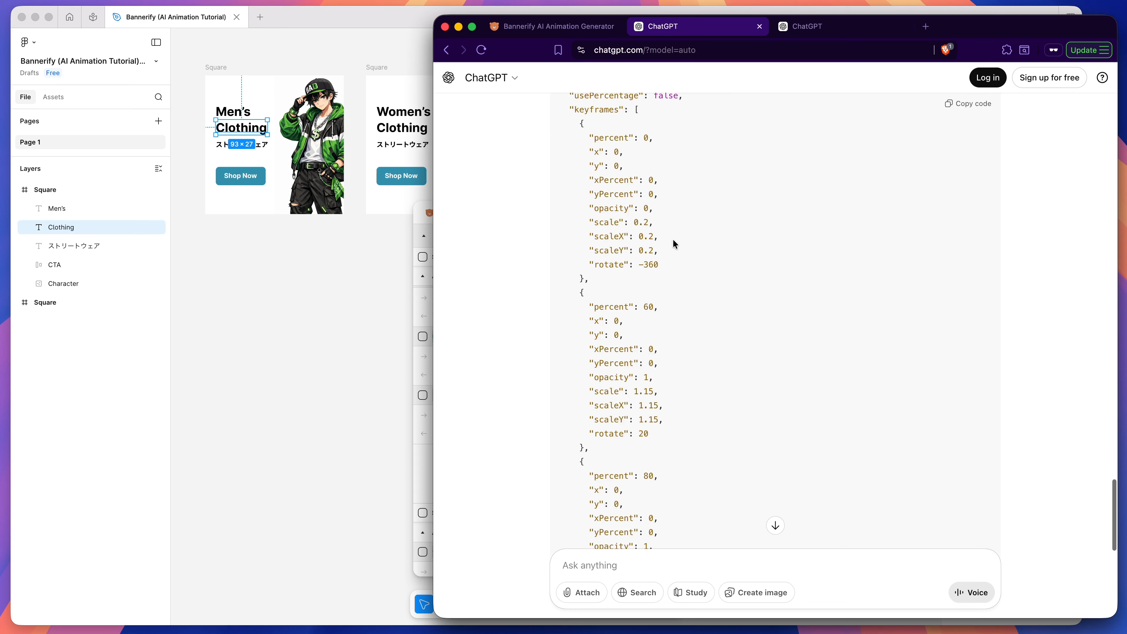
pyautogui.scroll(12, 689, 217)
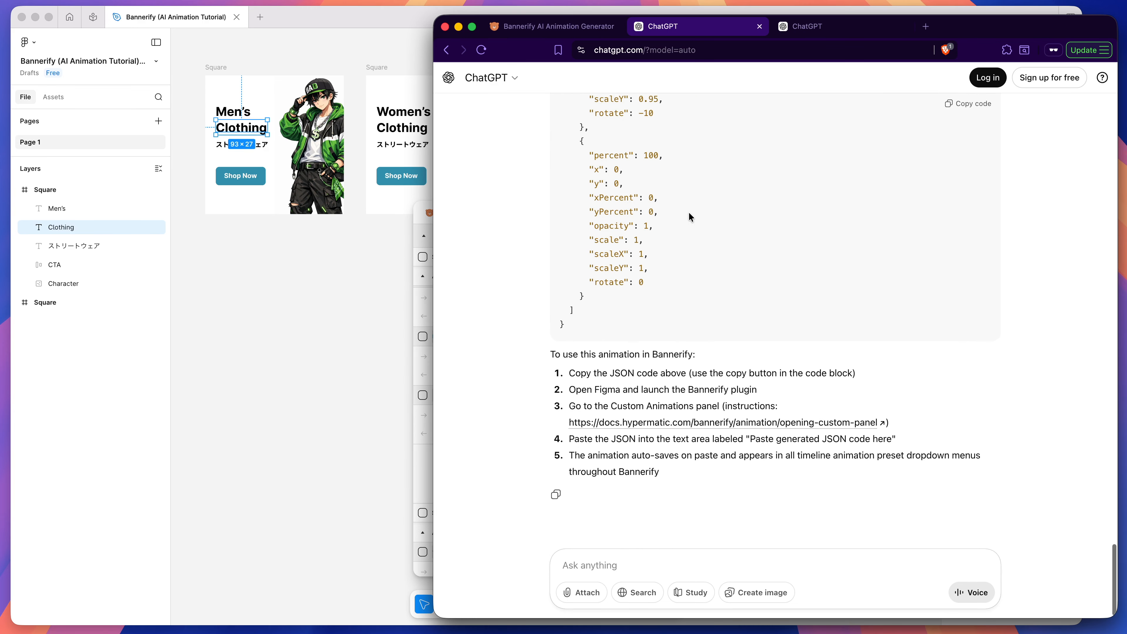
pyautogui.scroll(4, 691, 217)
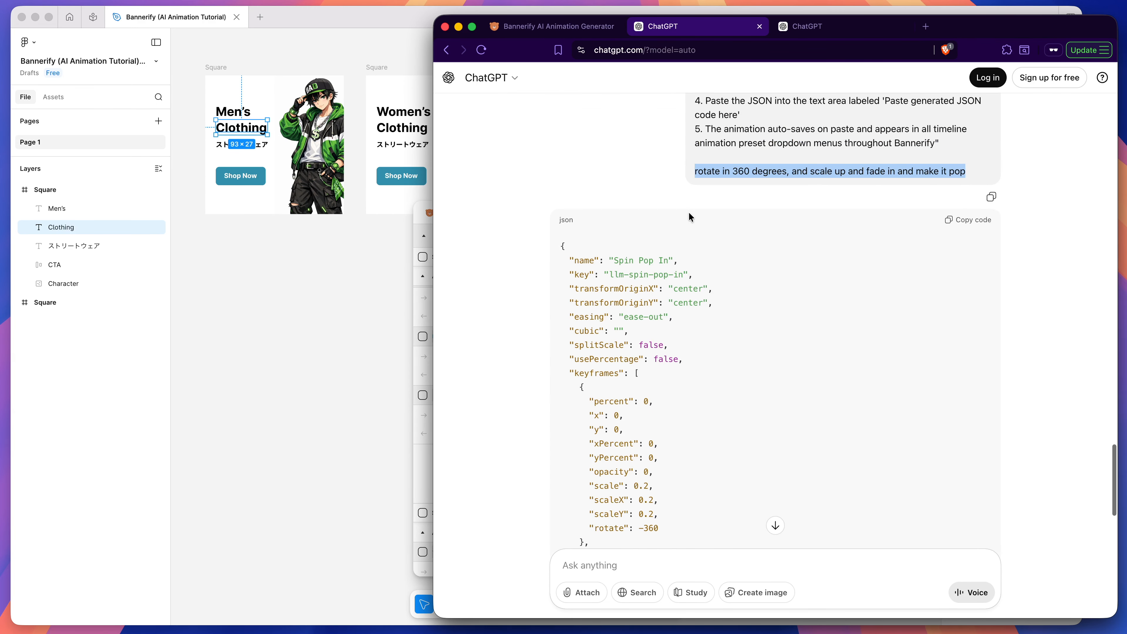
# Step: Copy the Spin Pop In JSON, return to Figma and paste it into Bannerify's custom animations editor
pyautogui.click(647, 273)
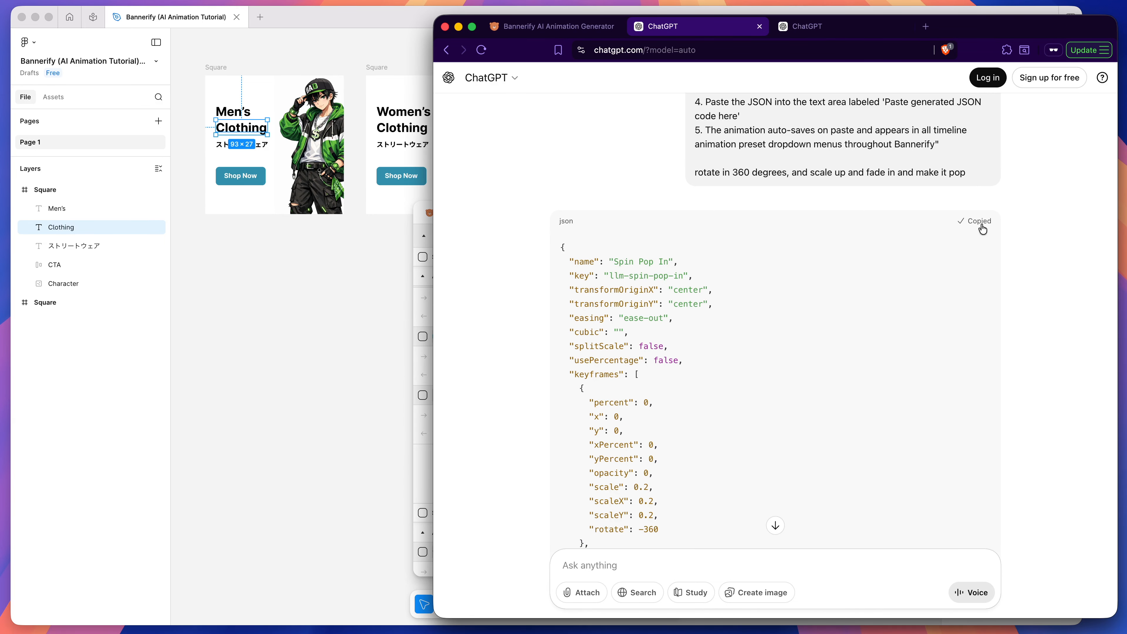
pyautogui.click(420, 224)
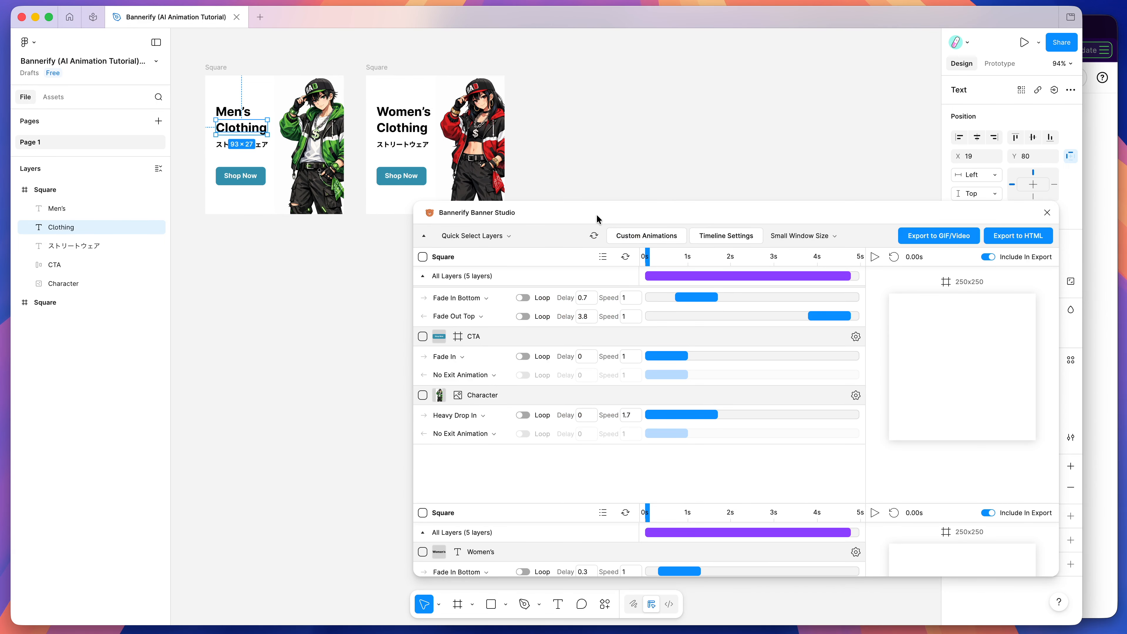
pyautogui.click(633, 237)
pyautogui.click(619, 277)
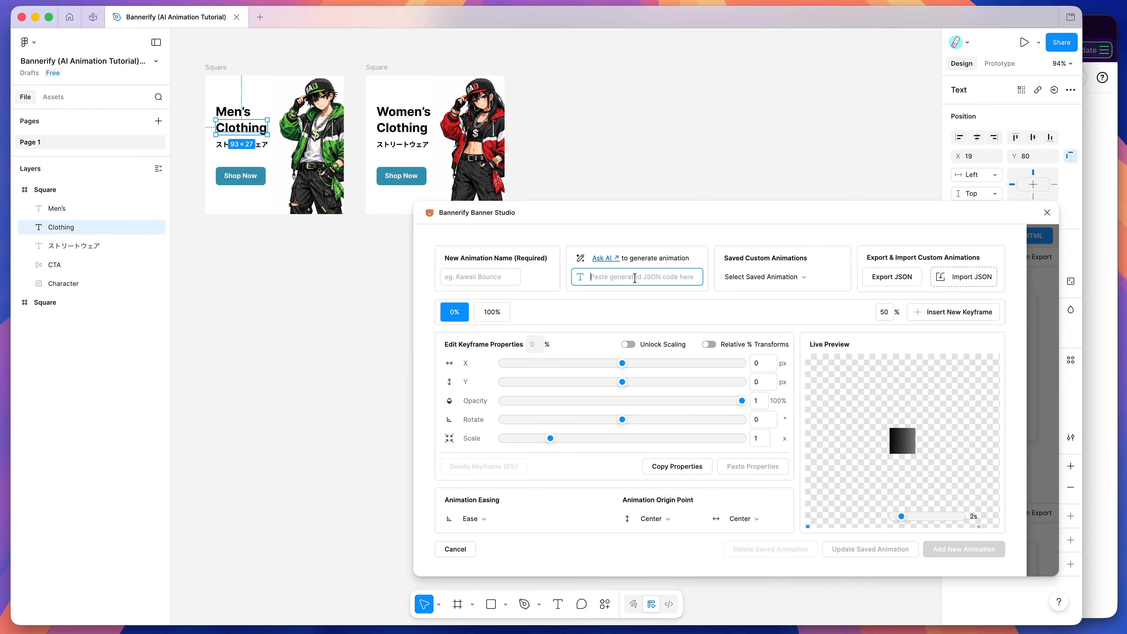
pyautogui.press('super+v')
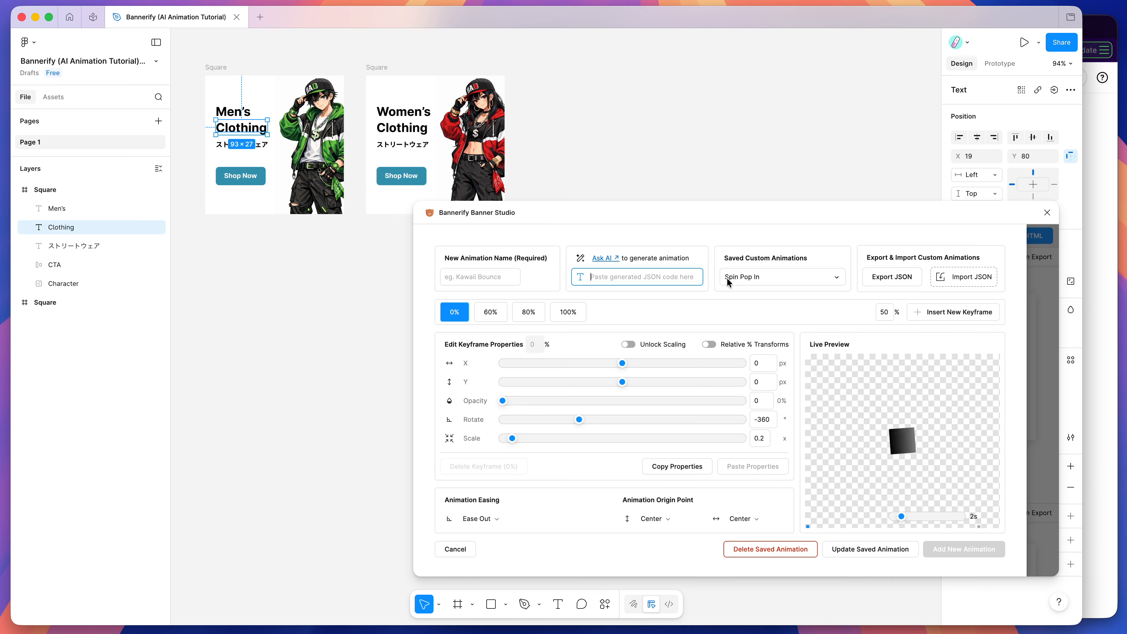
pyautogui.click(710, 294)
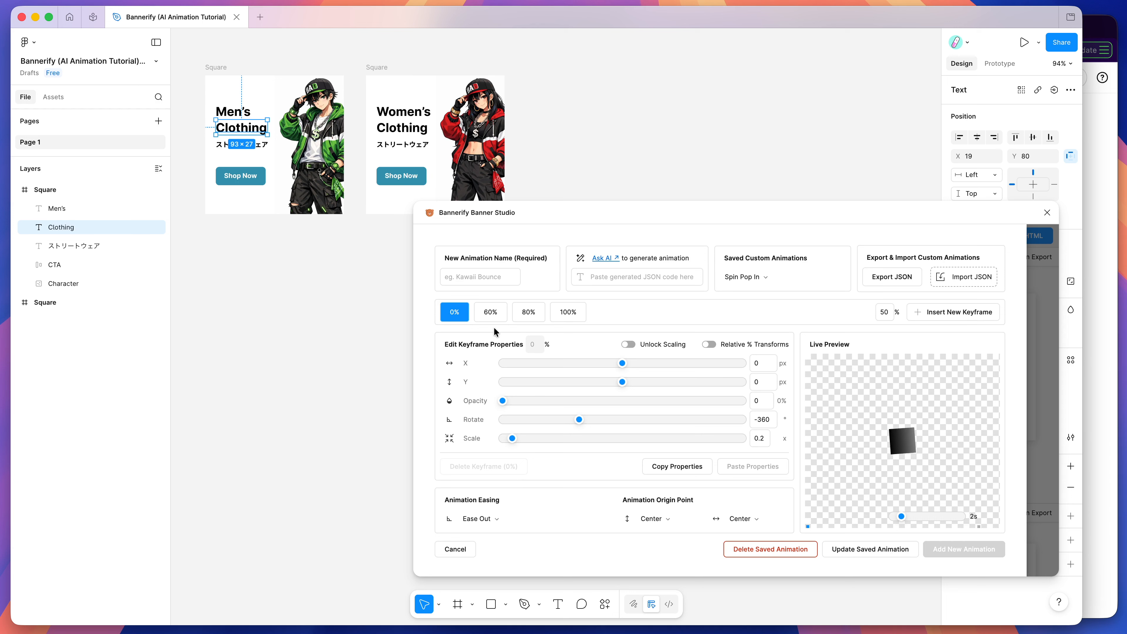
# Step: Inspect the properties of the Spin Pop In keyframes at 60%, 80%, 100% and 0%
pyautogui.click(492, 315)
pyautogui.click(529, 315)
pyautogui.click(566, 315)
pyautogui.click(529, 314)
pyautogui.click(492, 315)
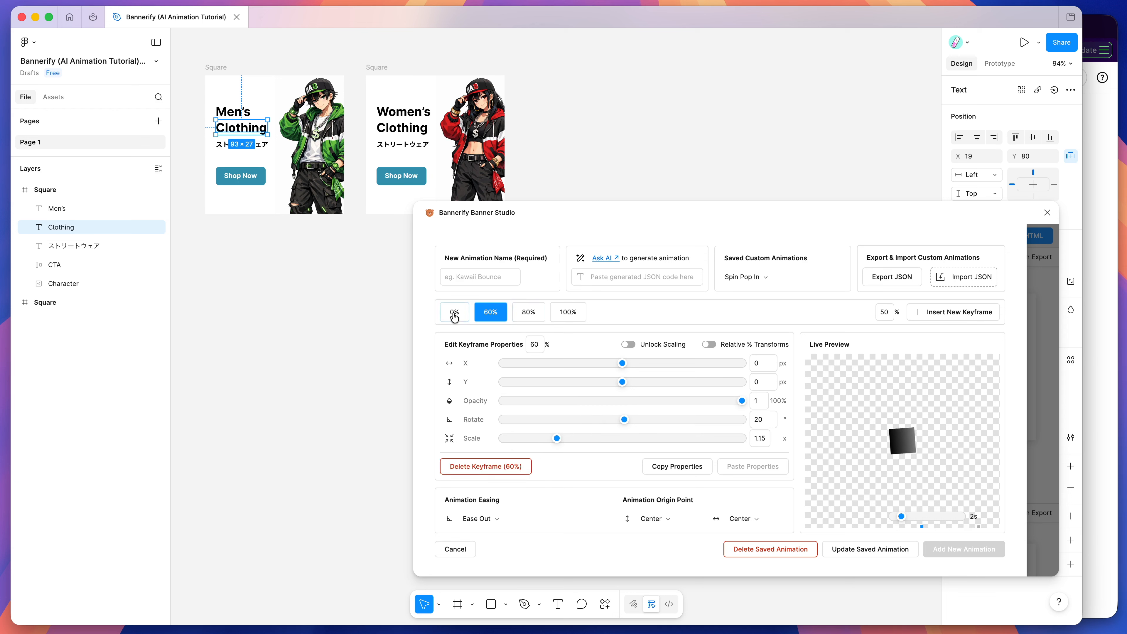
pyautogui.click(455, 314)
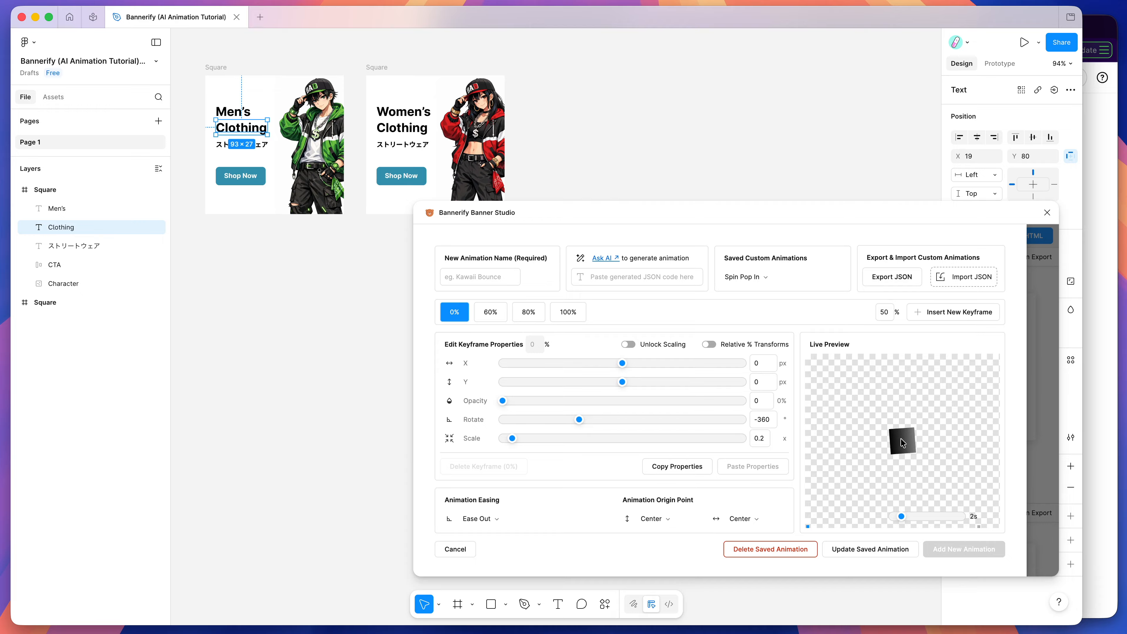
# Step: Revisit the "make it pop" wording of the prompt on the generator page and return to Figma
pyautogui.click(1096, 420)
pyautogui.click(560, 27)
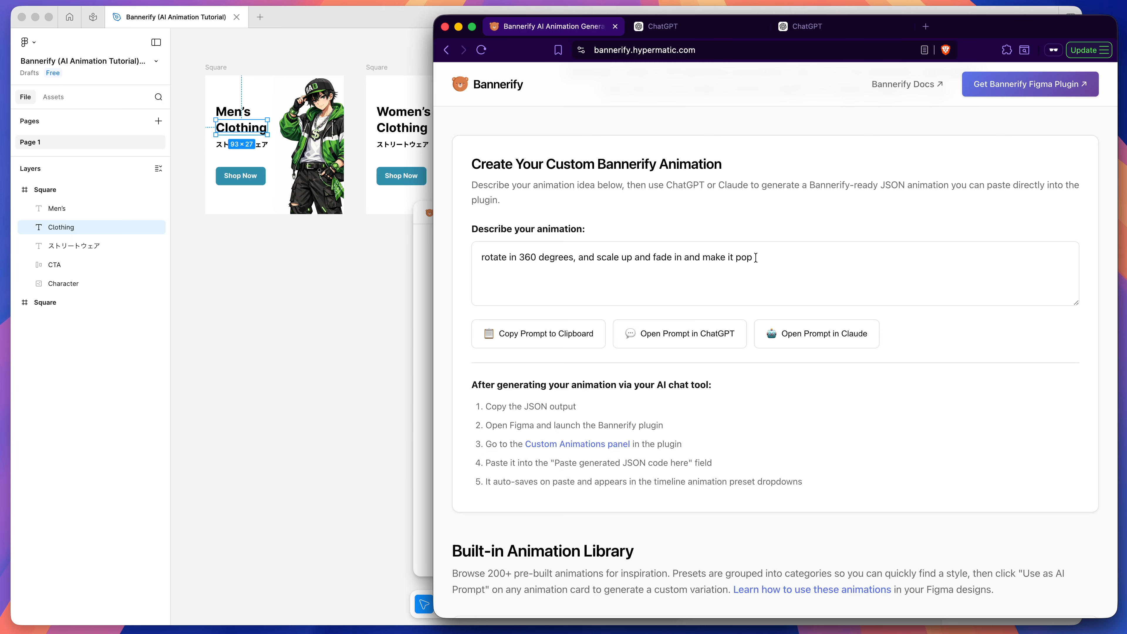
pyautogui.moveTo(785, 251); pyautogui.dragTo(702, 254)
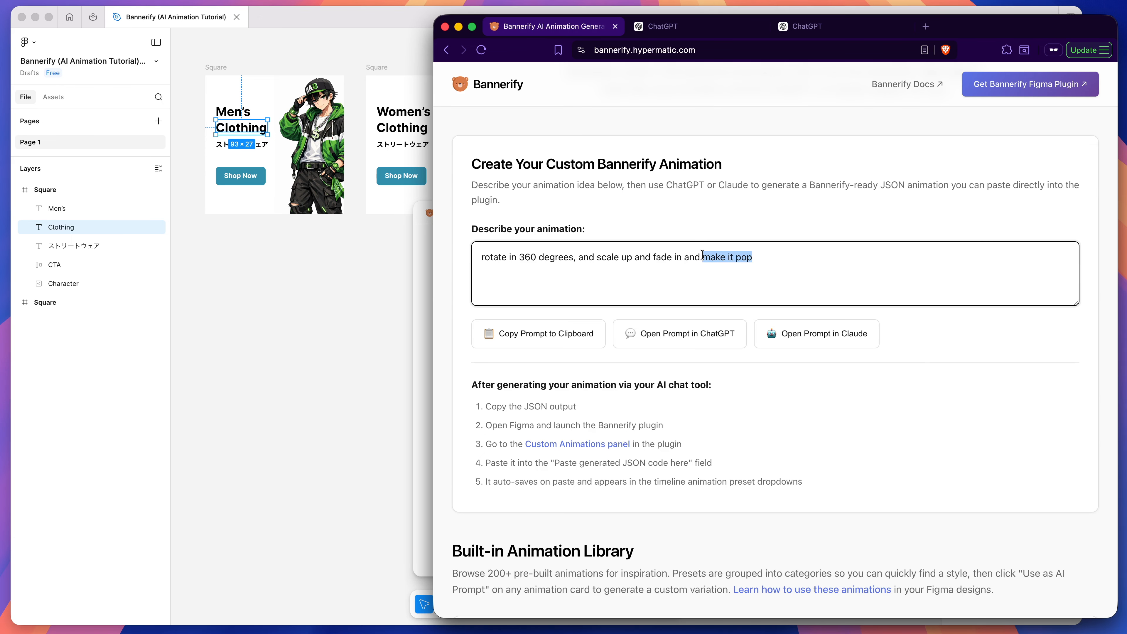
pyautogui.click(689, 255)
pyautogui.click(420, 276)
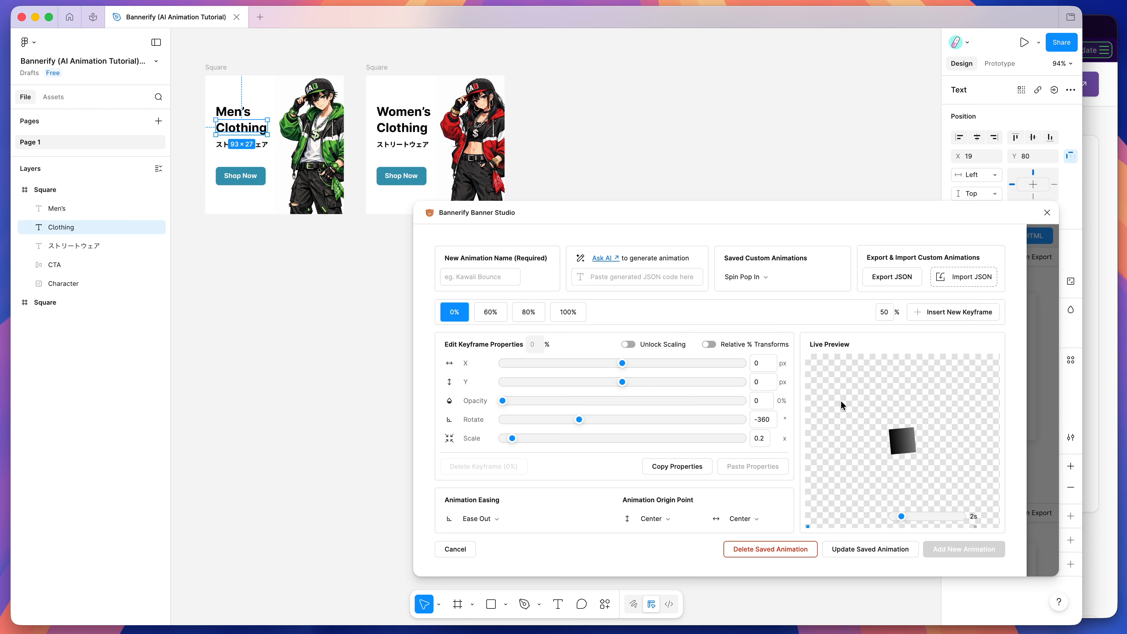
# Step: Compare the Spin Pop In keyframes with the prompt again, ending on the 0% keyframe's rotation and scale
pyautogui.click(500, 316)
pyautogui.click(528, 313)
pyautogui.click(568, 313)
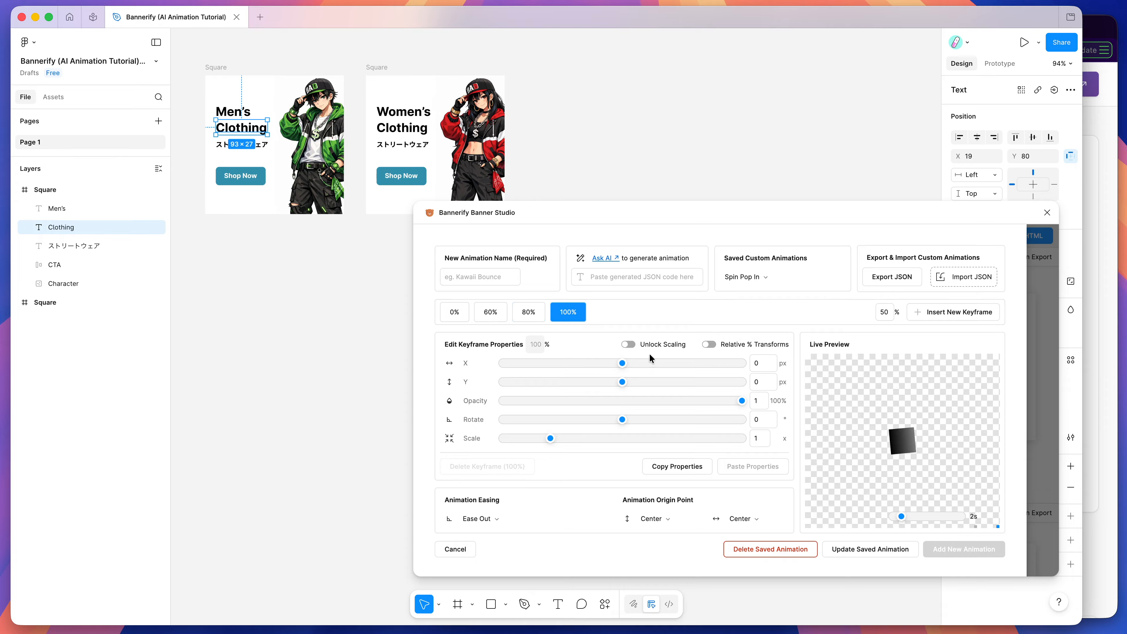
pyautogui.click(464, 316)
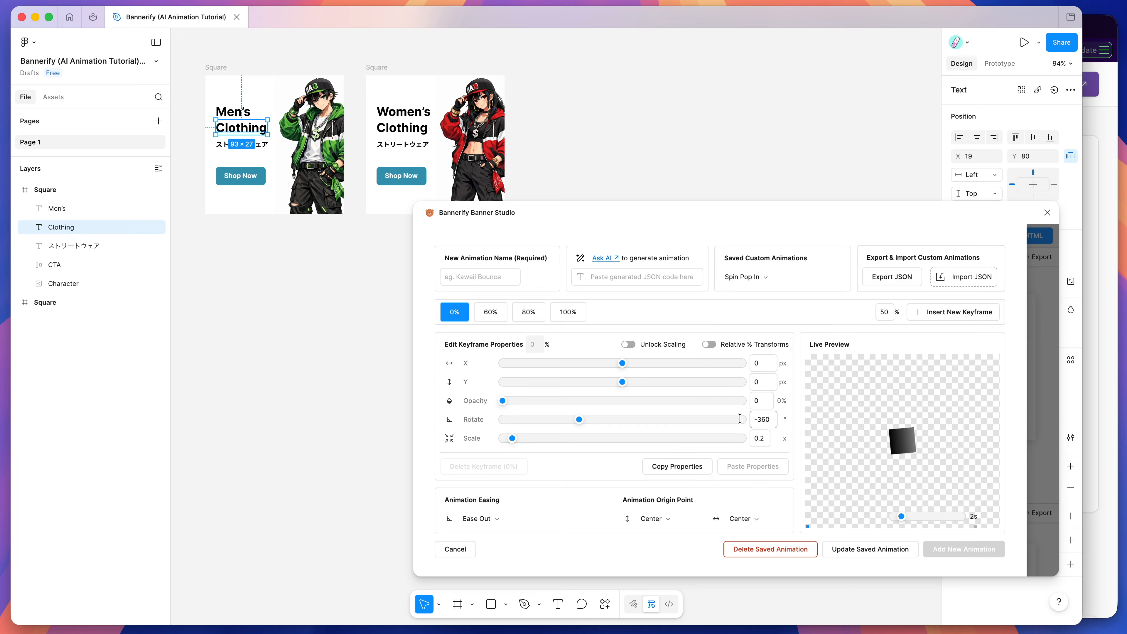
# Step: Compare the rotation and scale of the Spin Pop In keyframes at 0%, 80% and 100%
pyautogui.click(568, 312)
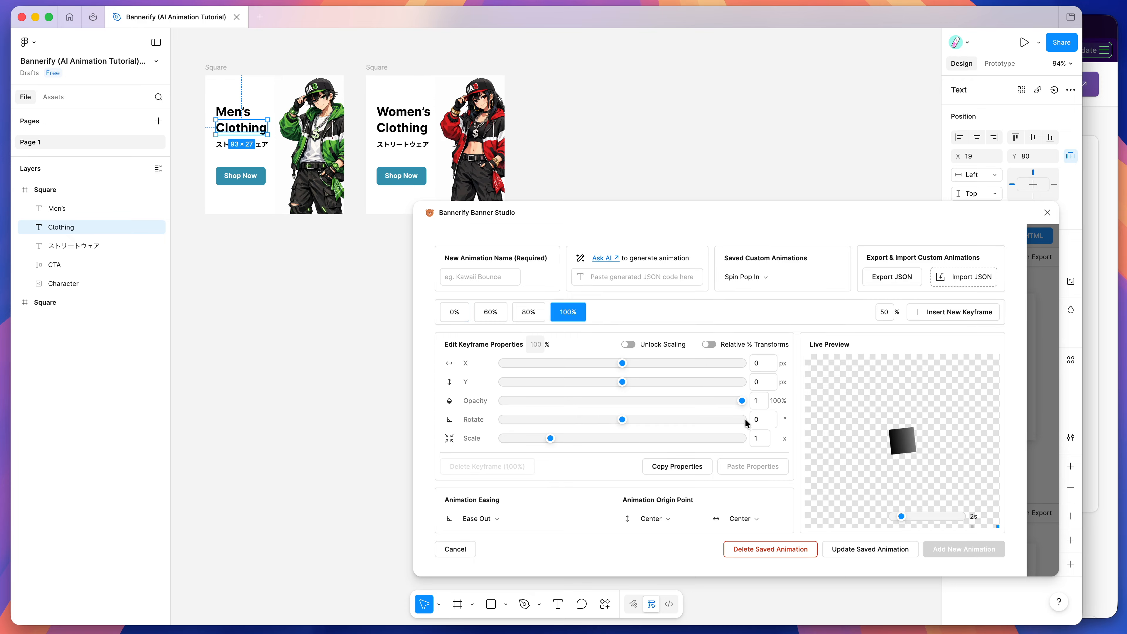
pyautogui.click(460, 317)
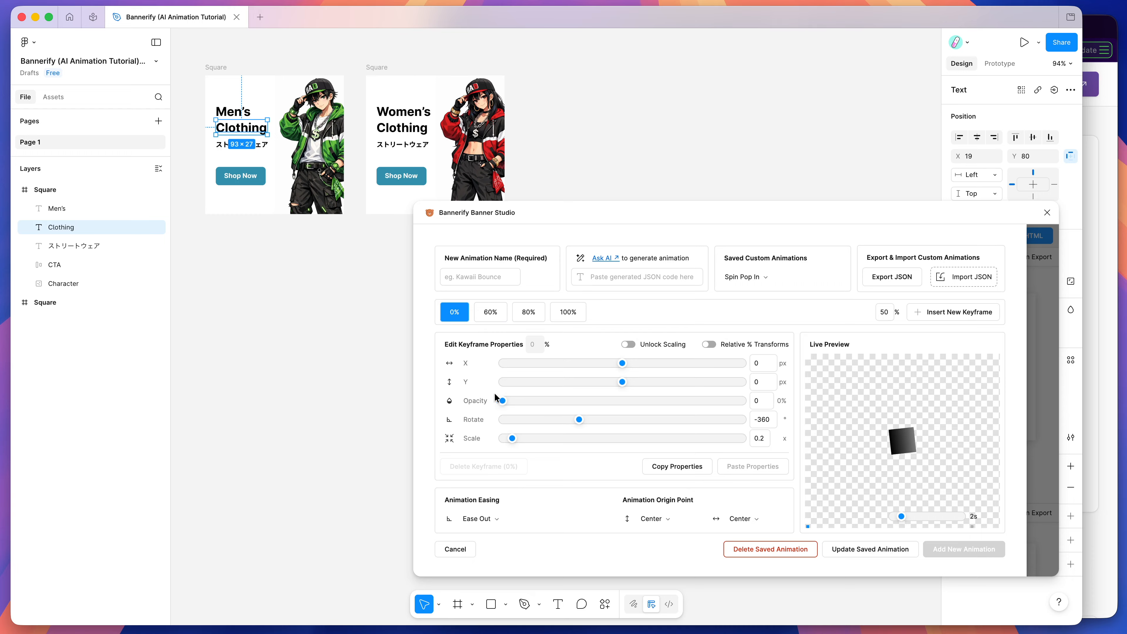
pyautogui.click(570, 318)
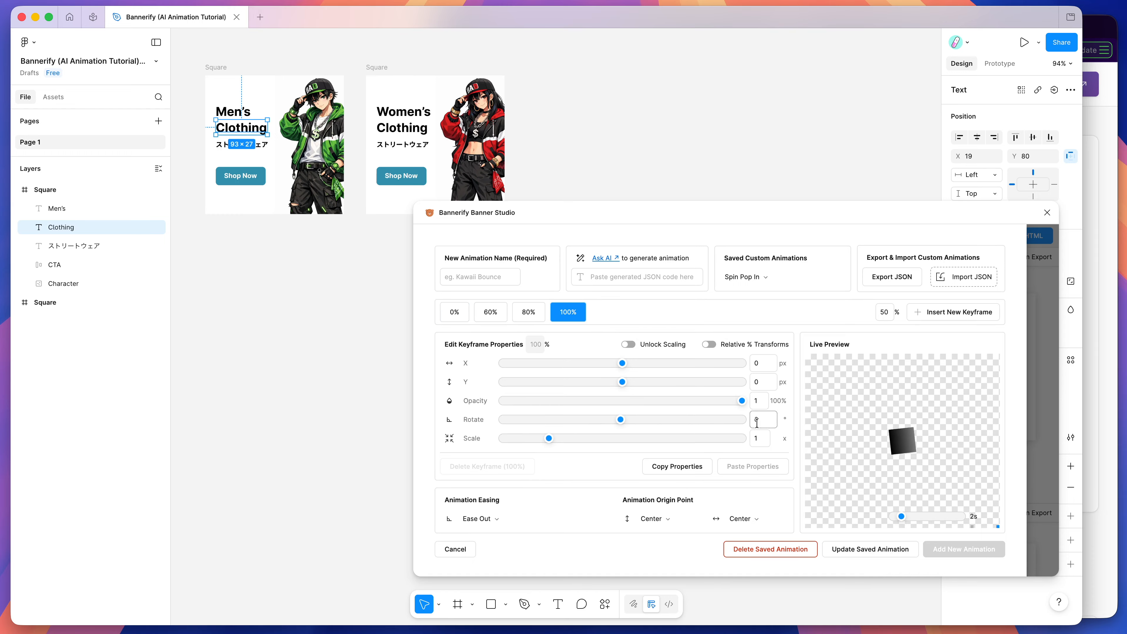
pyautogui.click(528, 312)
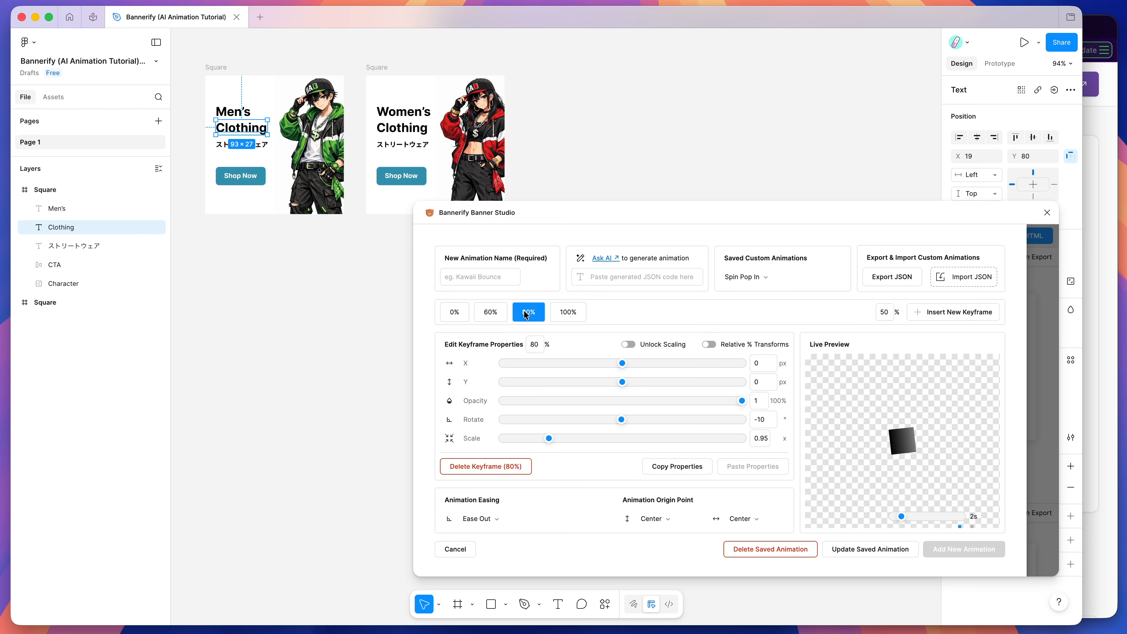
pyautogui.click(756, 419)
pyautogui.write('-')
# Step: Go back through the Spin Pop In keyframes from 100% down to 0% and forward again to 80%
pyautogui.click(569, 314)
pyautogui.click(531, 315)
pyautogui.click(495, 316)
pyautogui.click(460, 313)
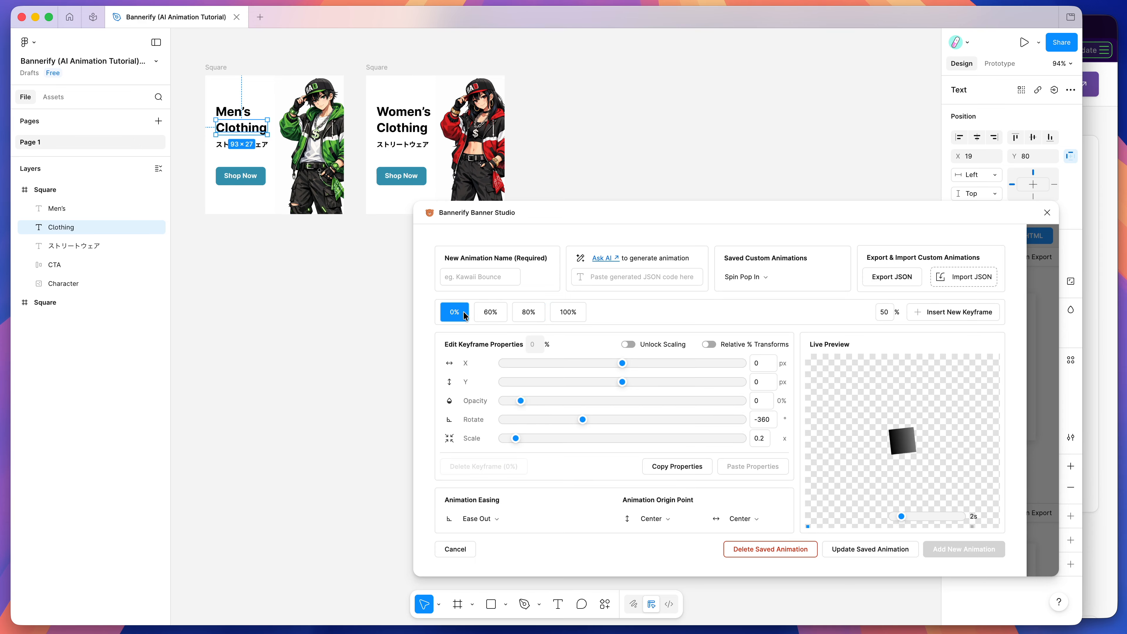
pyautogui.click(493, 315)
pyautogui.click(527, 315)
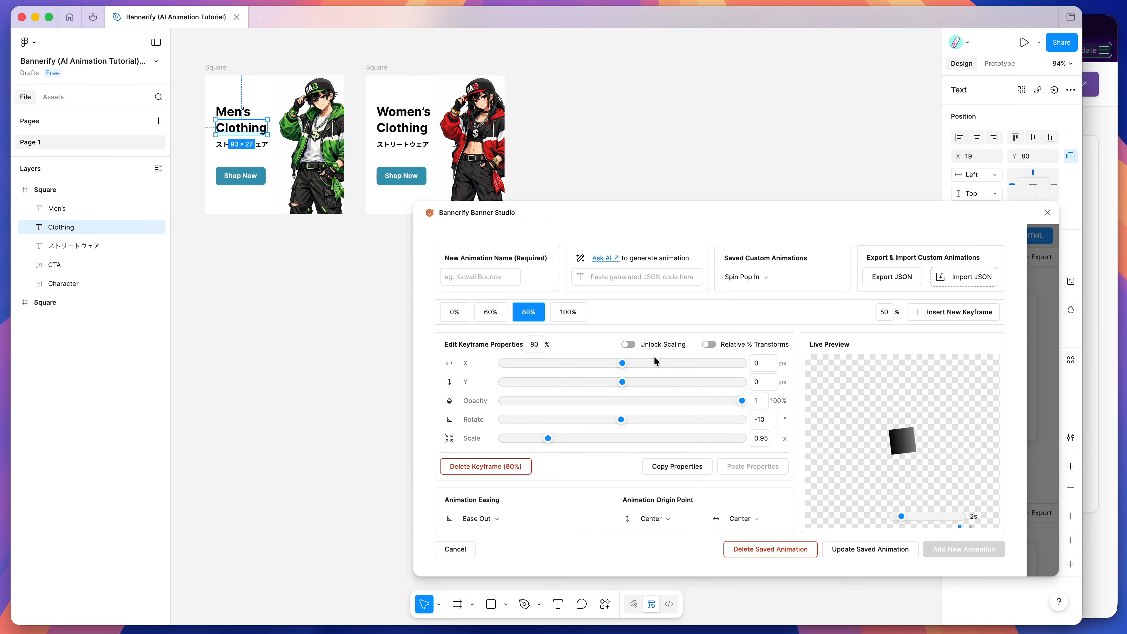
# Step: Close the custom animations editor and set the men's banner CTA entry animation to Spin Pop In
pyautogui.click(1043, 375)
pyautogui.scroll(3, 826, 373)
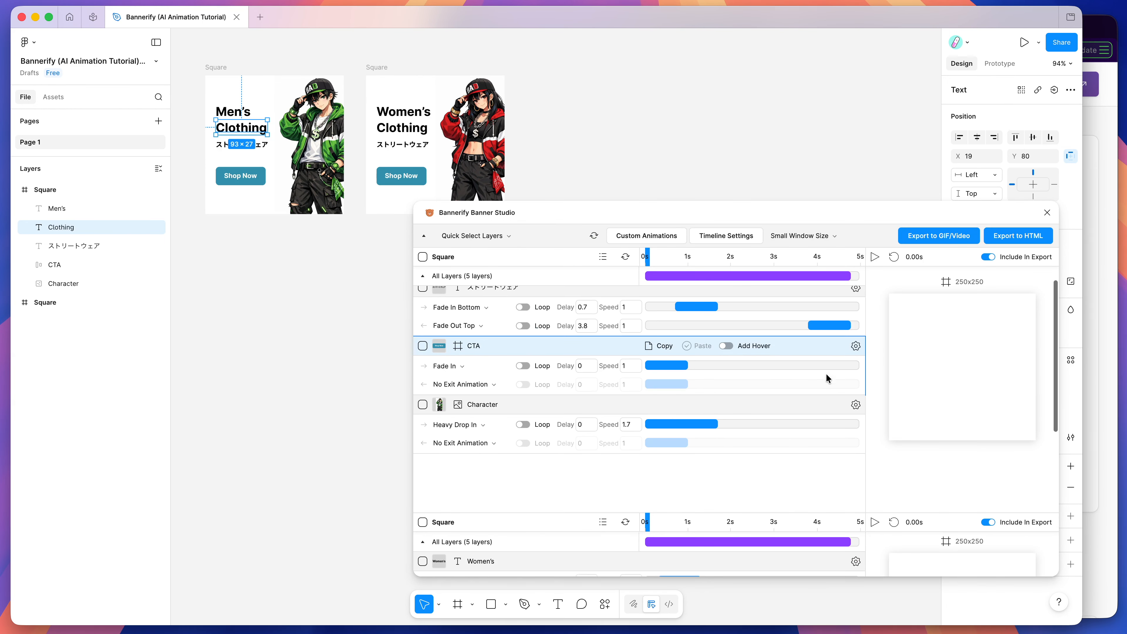
pyautogui.moveTo(722, 256); pyautogui.dragTo(677, 257)
pyautogui.moveTo(509, 384)
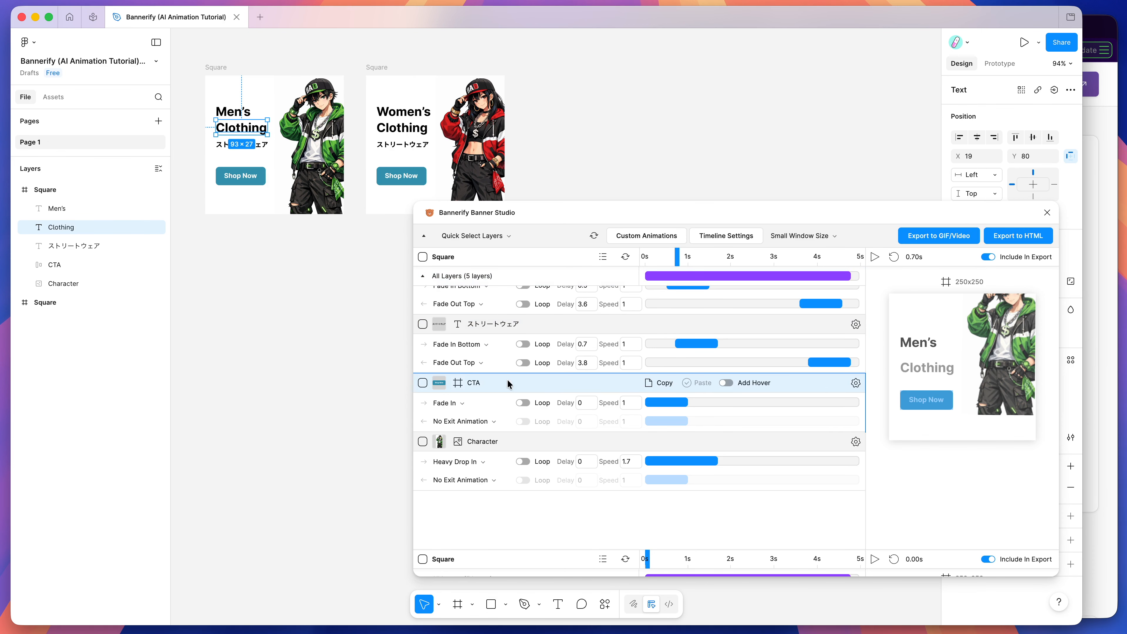
pyautogui.click(449, 407)
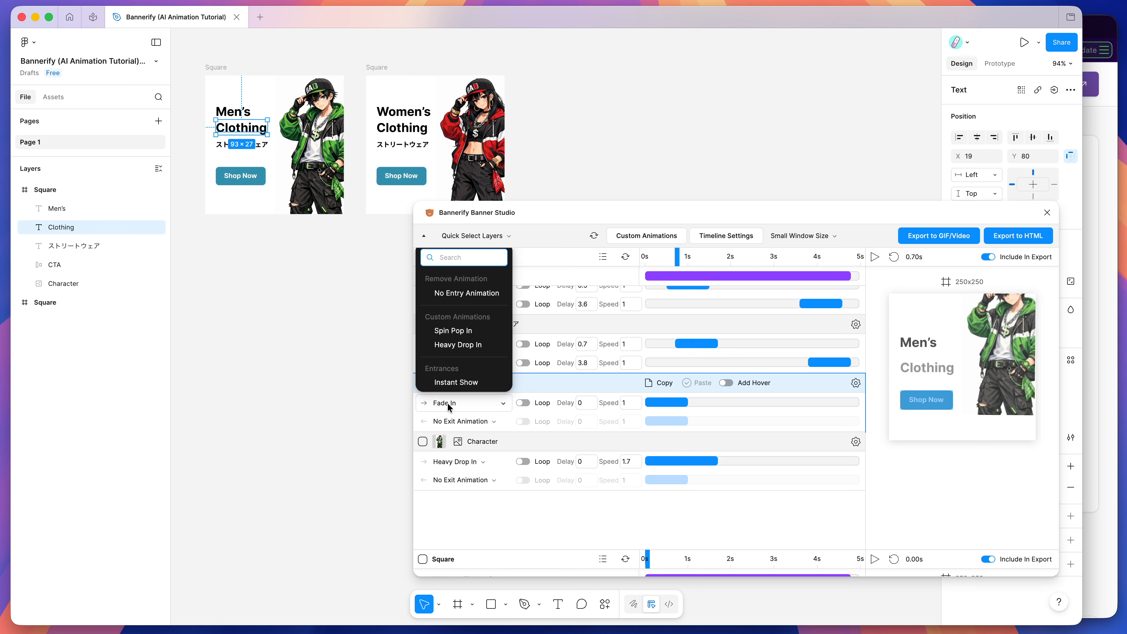
pyautogui.click(456, 330)
# Step: Preview the men's banner from the start to check the CTA's spin entrance
pyautogui.scroll(-1, 527, 406)
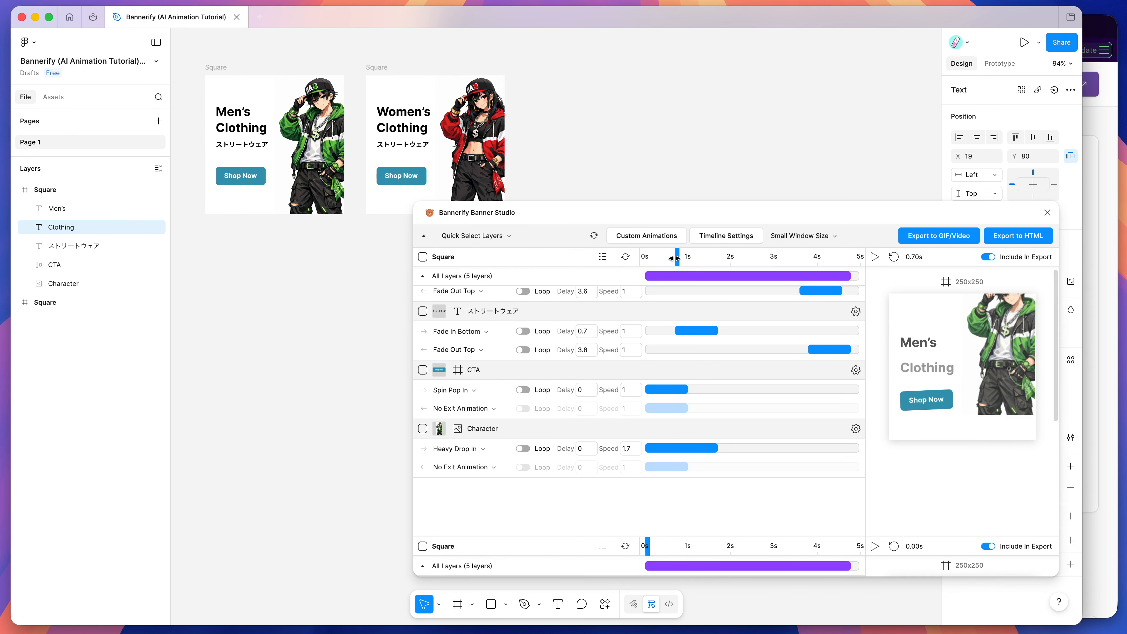
pyautogui.click(893, 258)
pyautogui.click(875, 256)
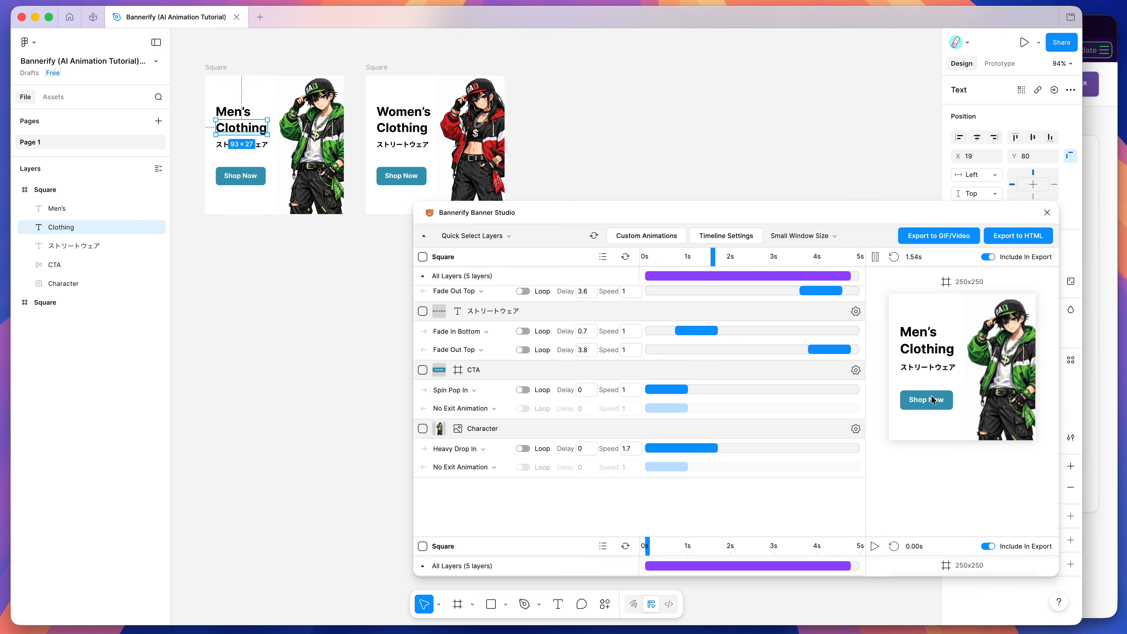
pyautogui.click(874, 257)
# Step: Set the men's CTA entry animation to a delay of 0.6 and a speed of 1.8, and replay the banner
pyautogui.moveTo(756, 257); pyautogui.dragTo(660, 259)
pyautogui.moveTo(684, 389); pyautogui.dragTo(715, 389)
pyautogui.moveTo(661, 257); pyautogui.dragTo(632, 255)
pyautogui.click(875, 256)
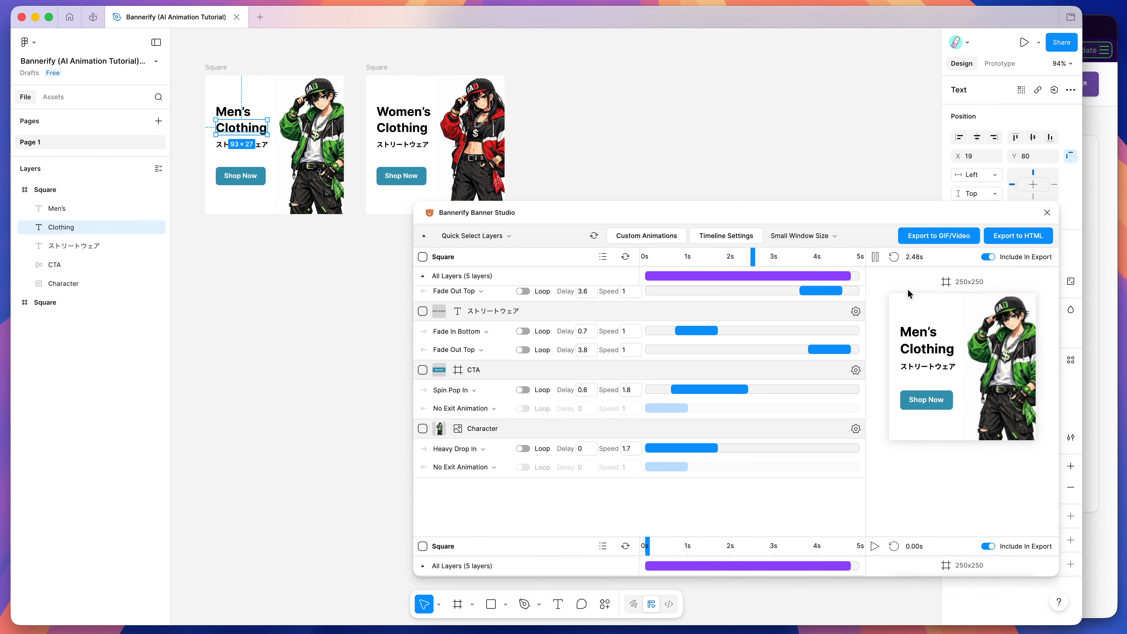
pyautogui.click(875, 256)
pyautogui.scroll(-5, 790, 324)
pyautogui.scroll(5, 790, 324)
# Step: Batch-select the CTA layers of both banners and expand the women's Square frame in the layer list
pyautogui.click(472, 235)
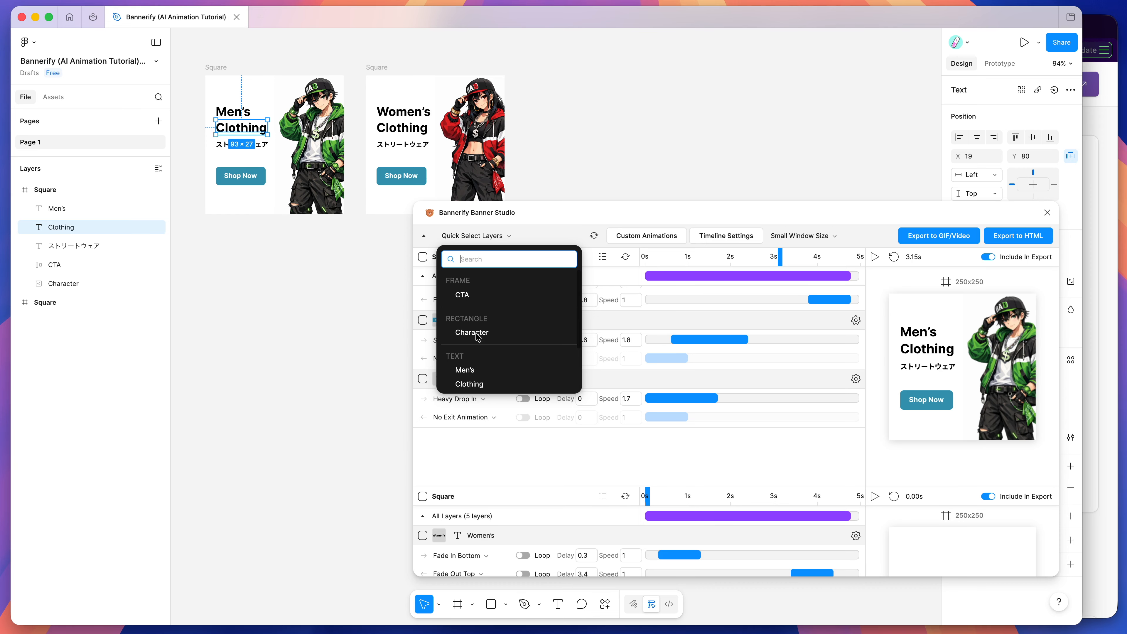
pyautogui.click(462, 295)
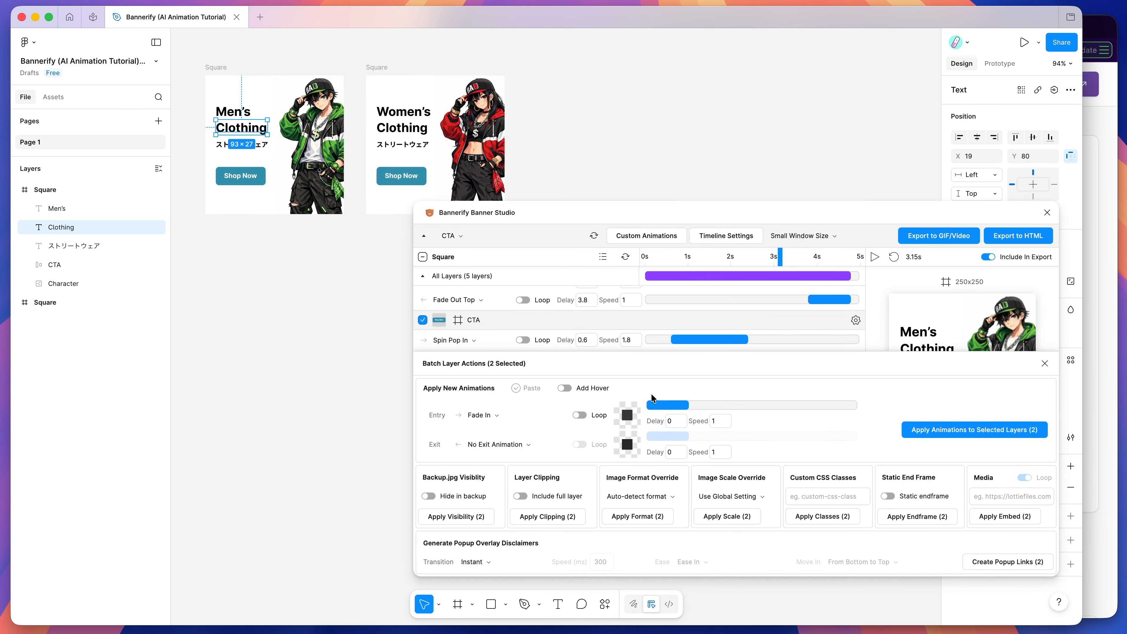
pyautogui.click(452, 235)
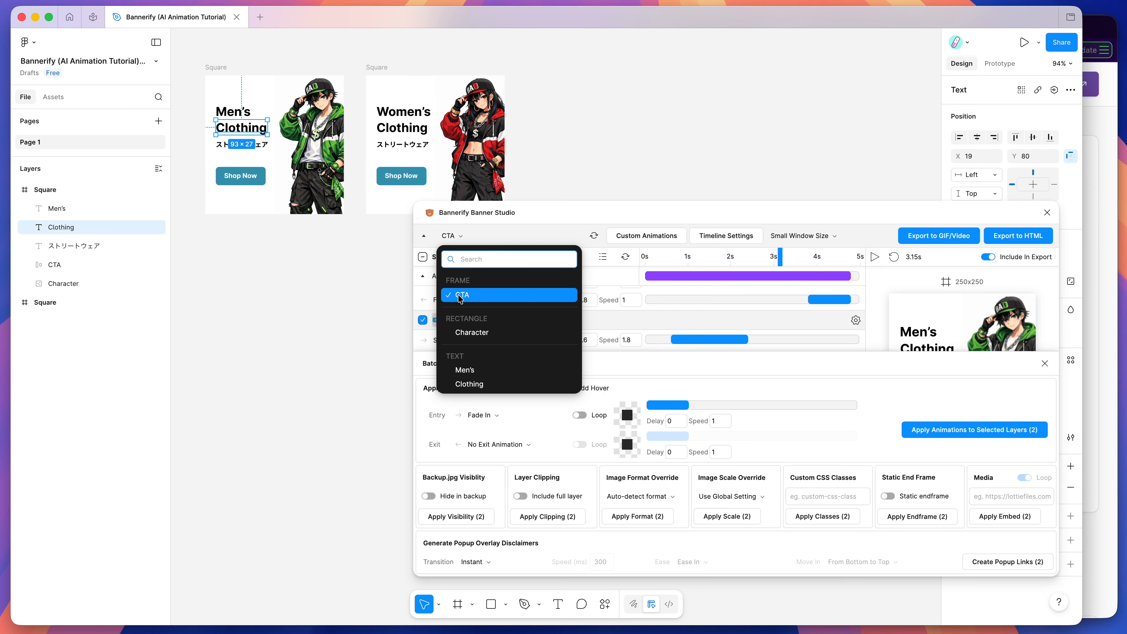
pyautogui.click(16, 302)
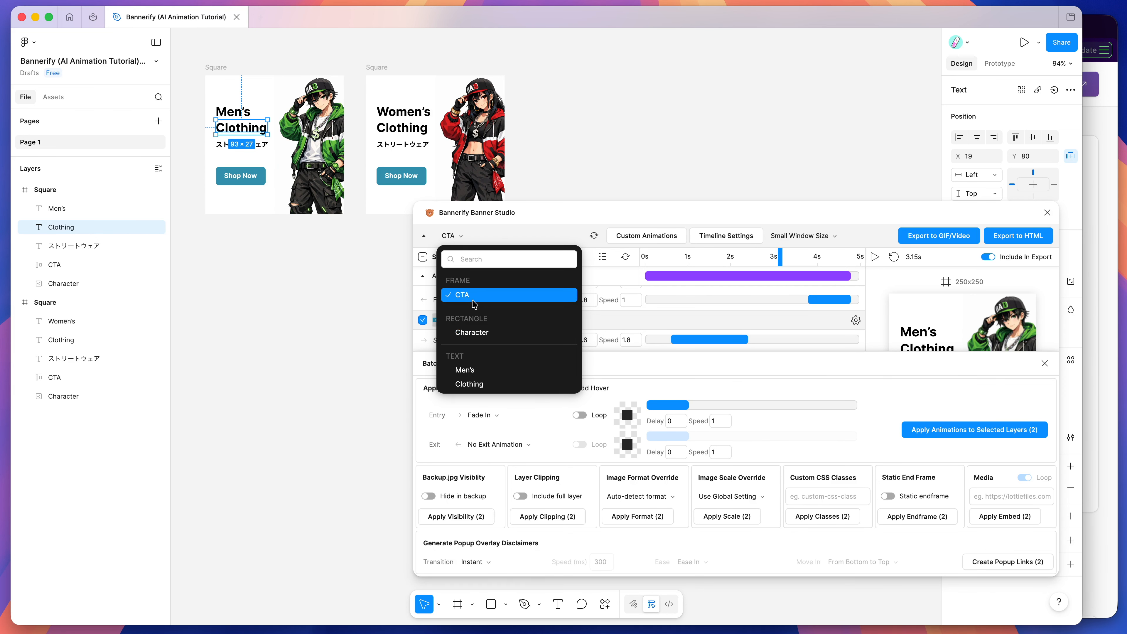
pyautogui.click(471, 297)
# Step: Apply the Spin Pop In entry animation with a 0.5 delay to both selected CTA layers
pyautogui.click(499, 416)
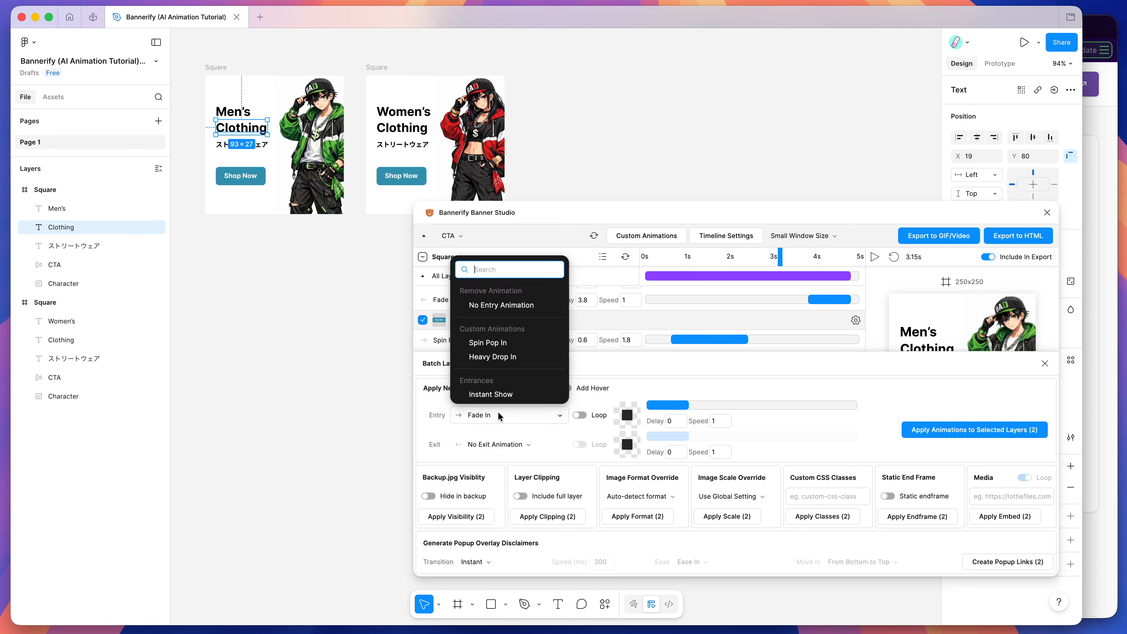
pyautogui.click(493, 344)
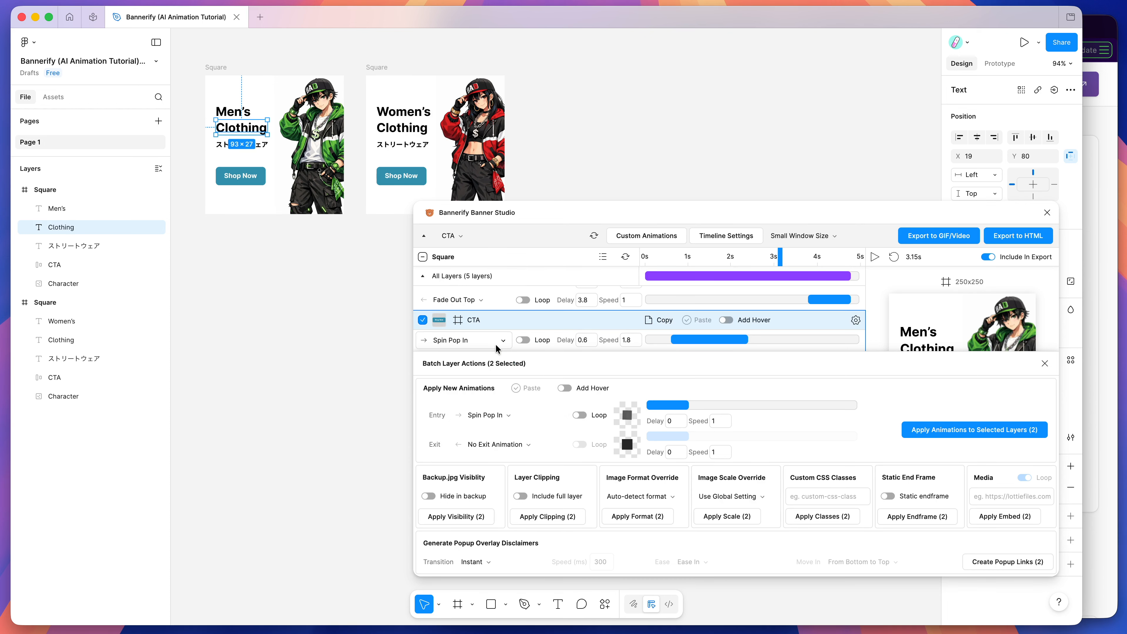
pyautogui.moveTo(665, 404); pyautogui.dragTo(674, 404)
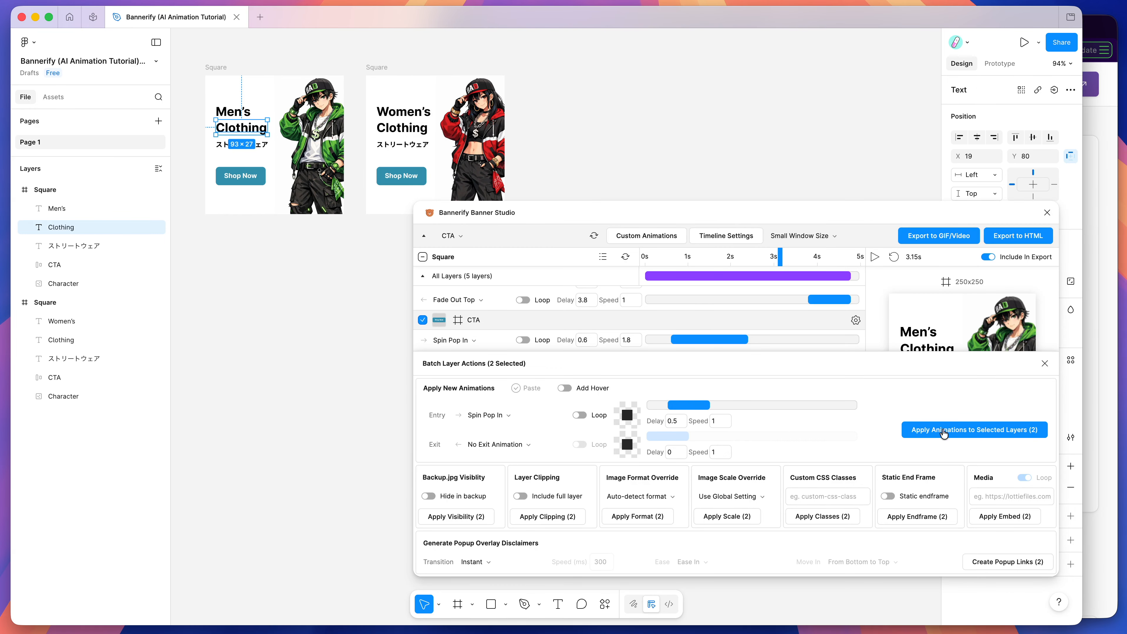
pyautogui.click(951, 430)
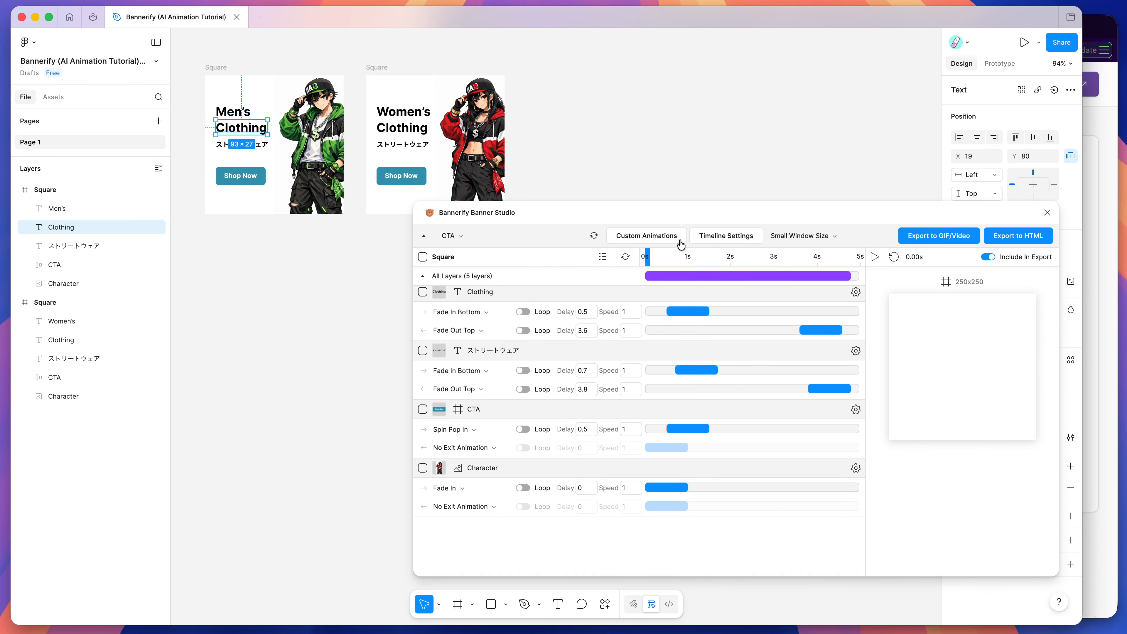
# Step: Preview the women's banner animation to check its CTA entrance
pyautogui.click(874, 257)
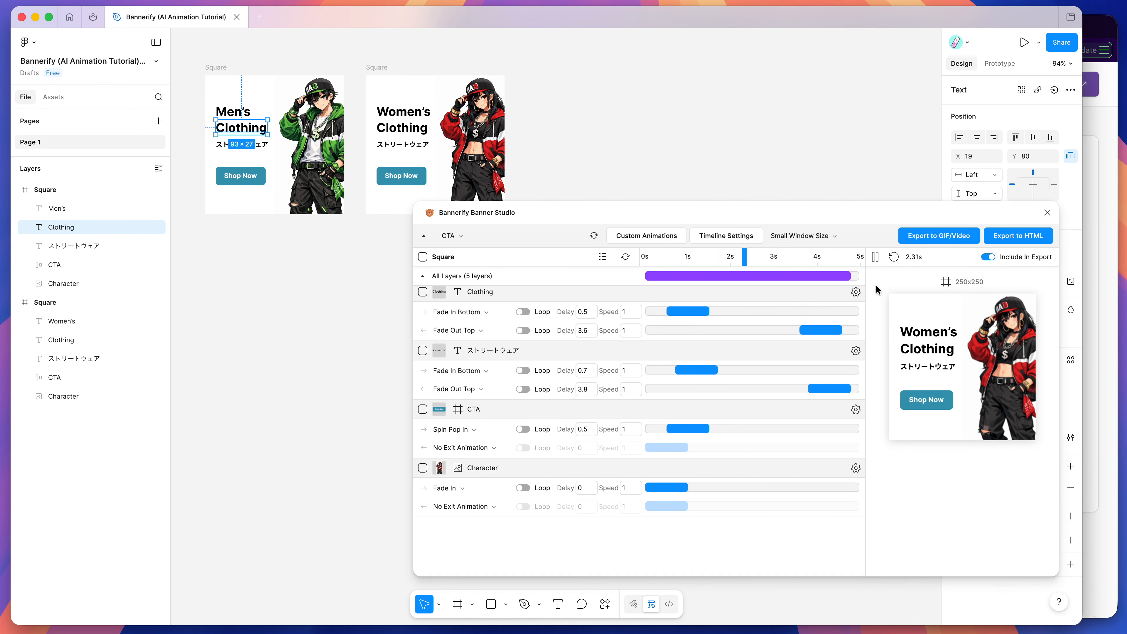
pyautogui.click(875, 257)
pyautogui.scroll(2, 486, 270)
# Step: Batch-select both Character layers and apply the Heavy Drop In entry animation with delay 0 and speed 0.6
pyautogui.click(451, 236)
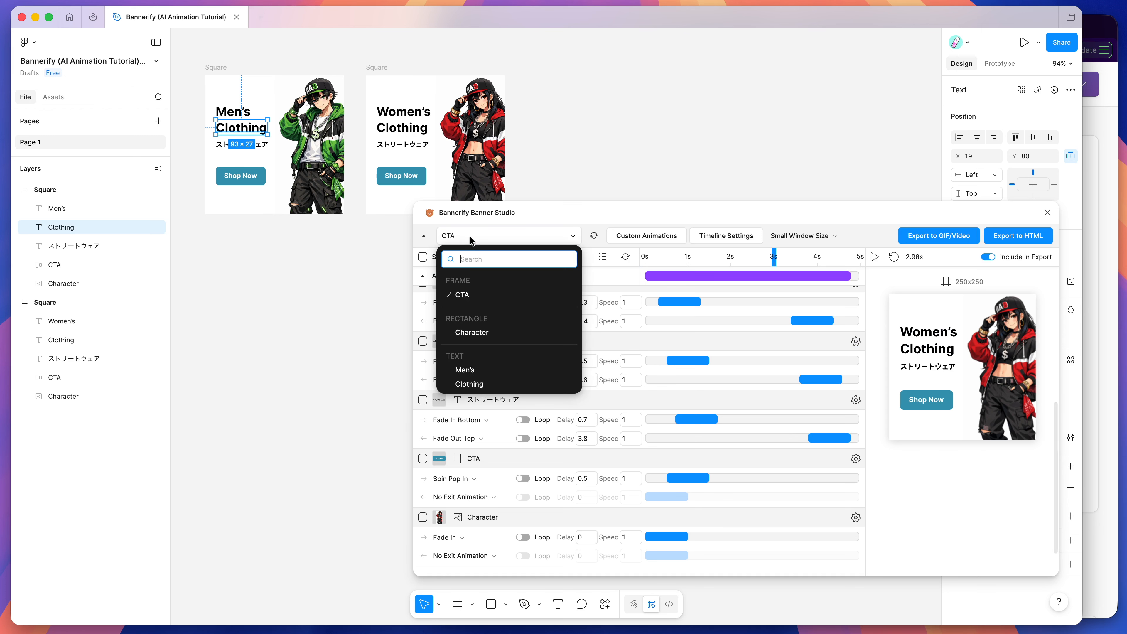
pyautogui.click(486, 331)
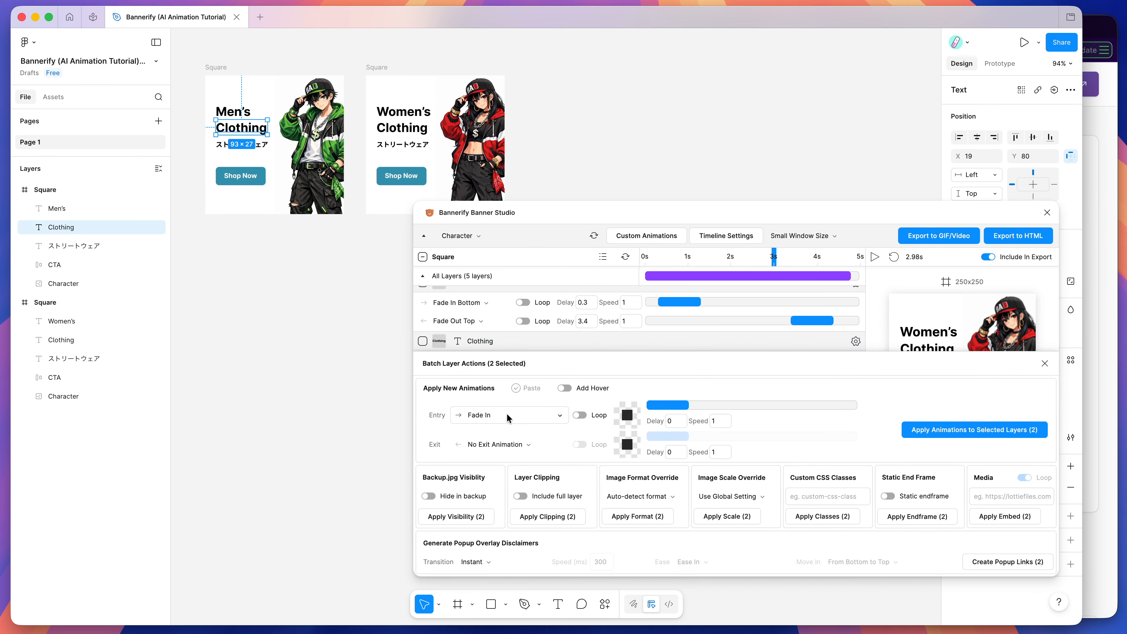
pyautogui.click(495, 415)
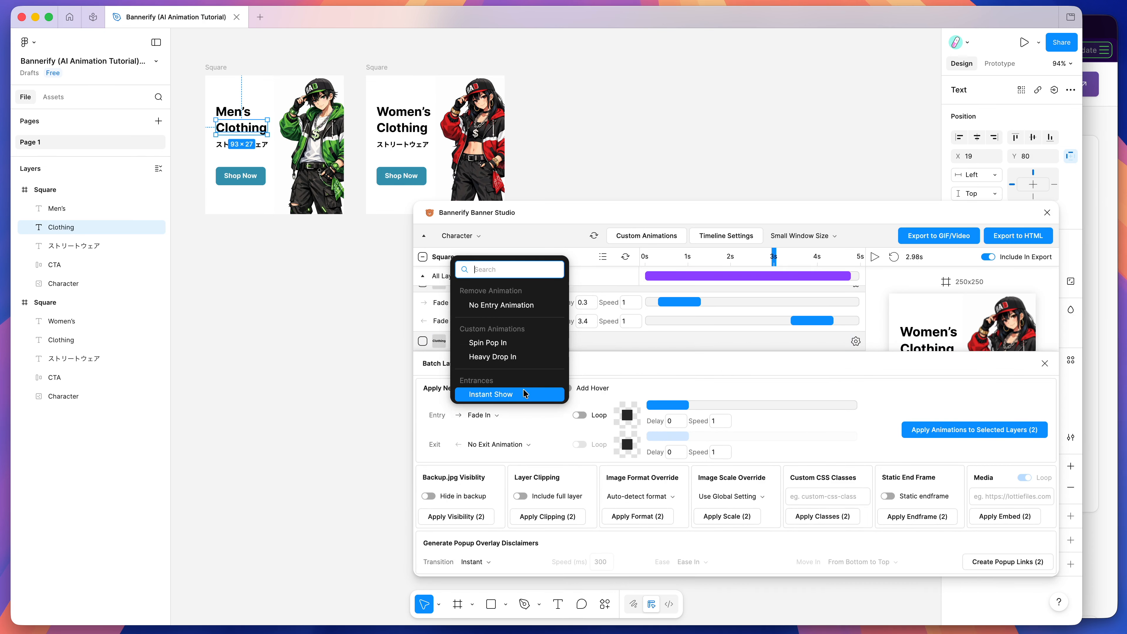
pyautogui.click(494, 357)
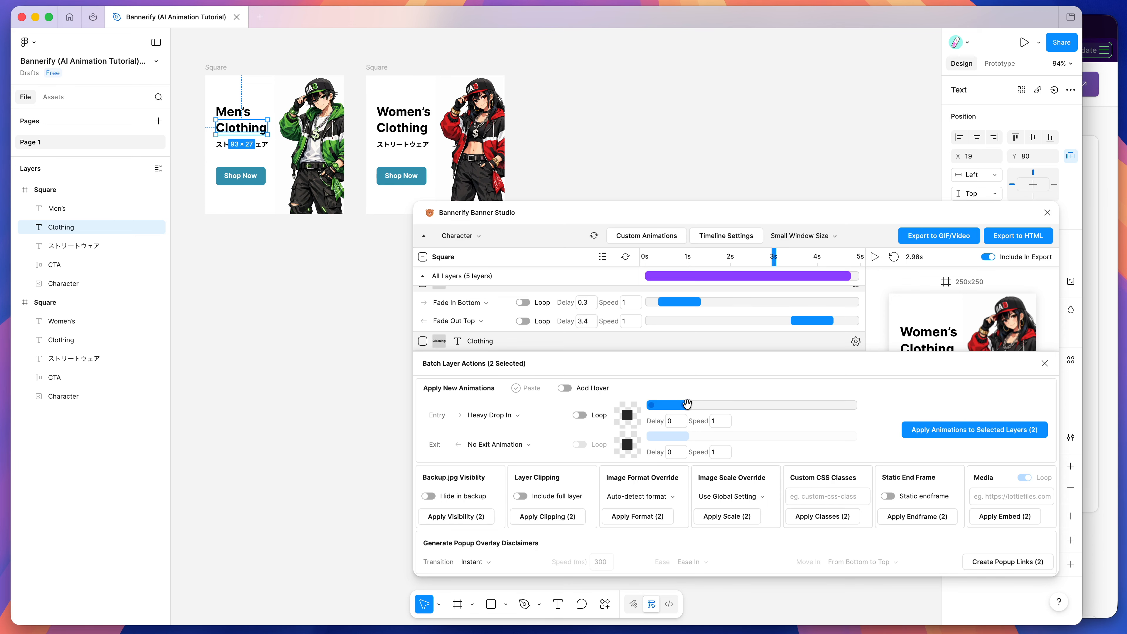
pyautogui.moveTo(676, 405); pyautogui.dragTo(672, 405)
pyautogui.click(933, 429)
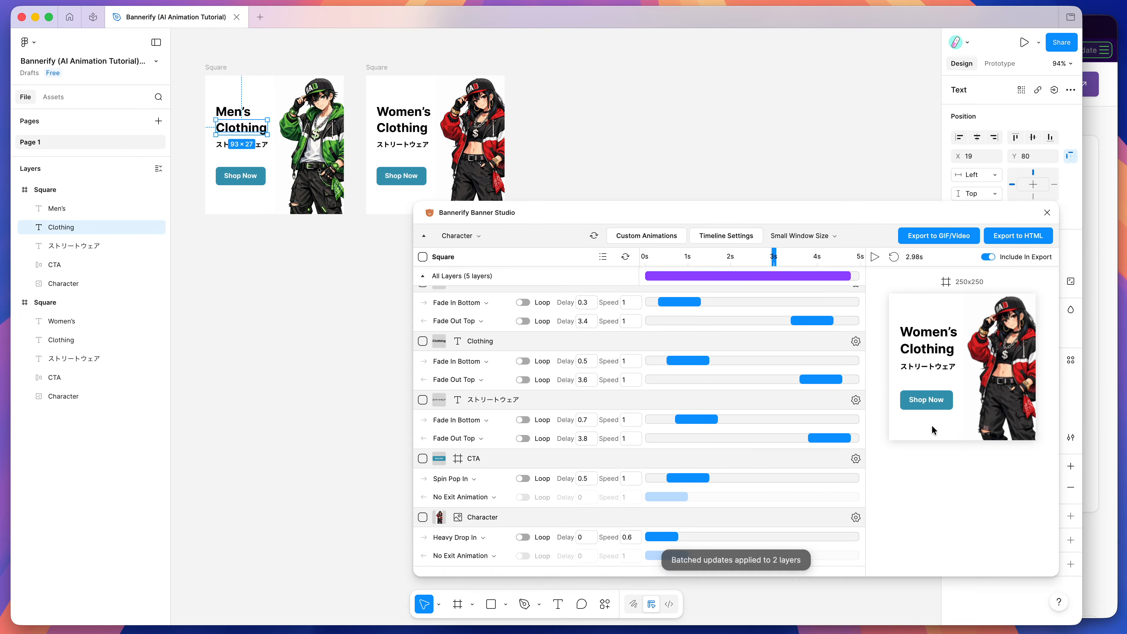
# Step: Check the Character layer timings and preview the women's banner and the men's banner animations
pyautogui.scroll(-2, 675, 487)
pyautogui.scroll(5, 658, 488)
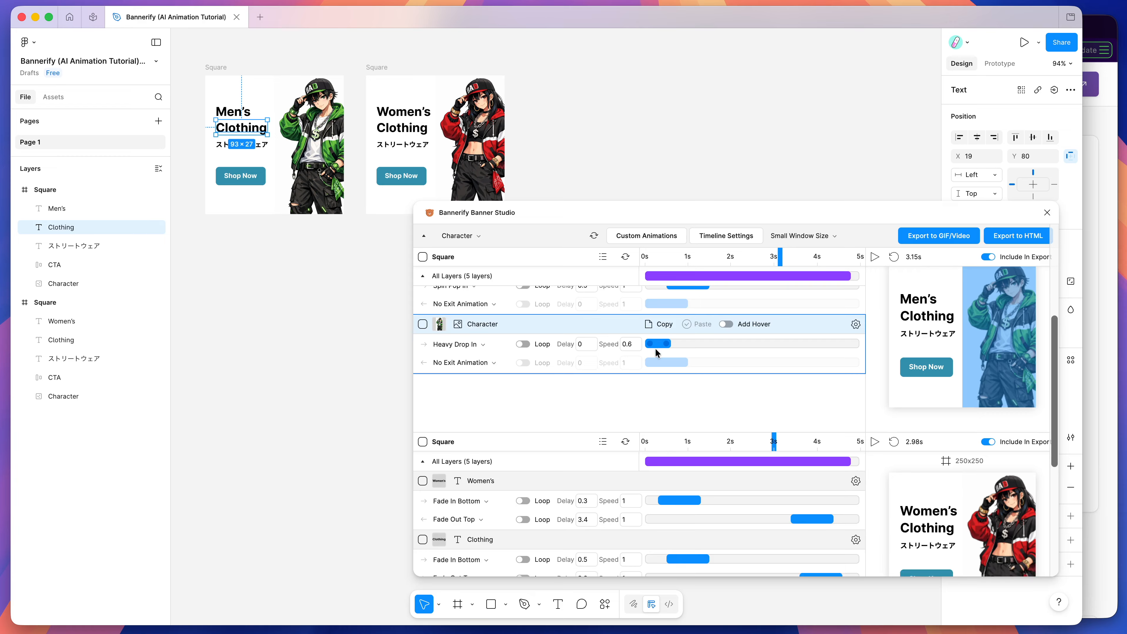
pyautogui.scroll(-5, 655, 348)
pyautogui.click(874, 308)
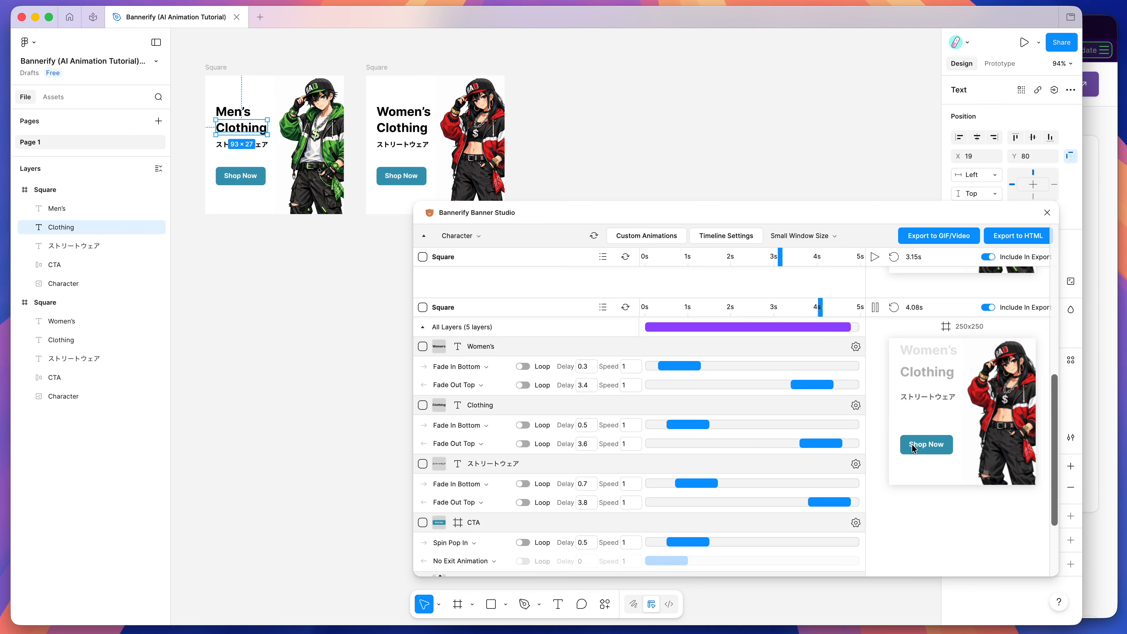
pyautogui.scroll(6, 913, 448)
pyautogui.scroll(2, 912, 444)
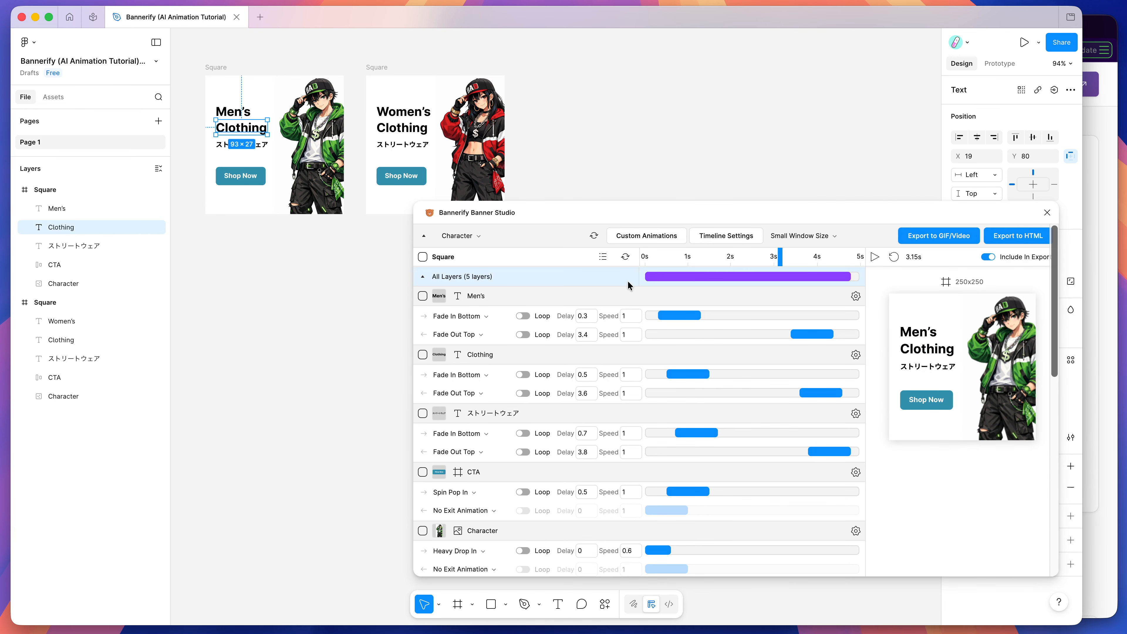
pyautogui.click(875, 257)
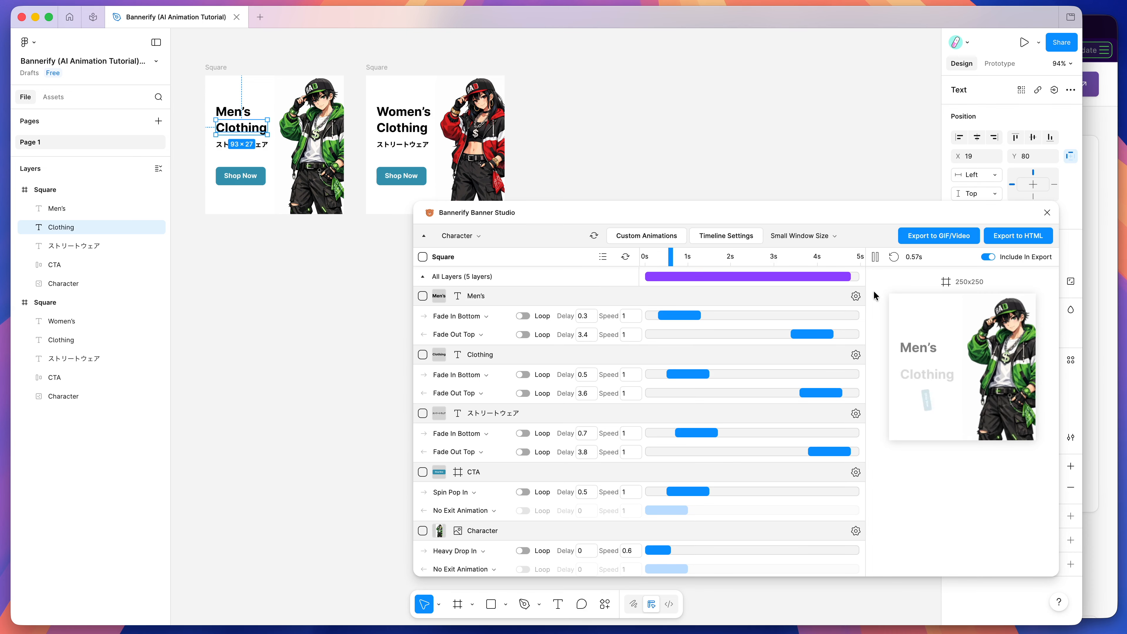
pyautogui.click(874, 262)
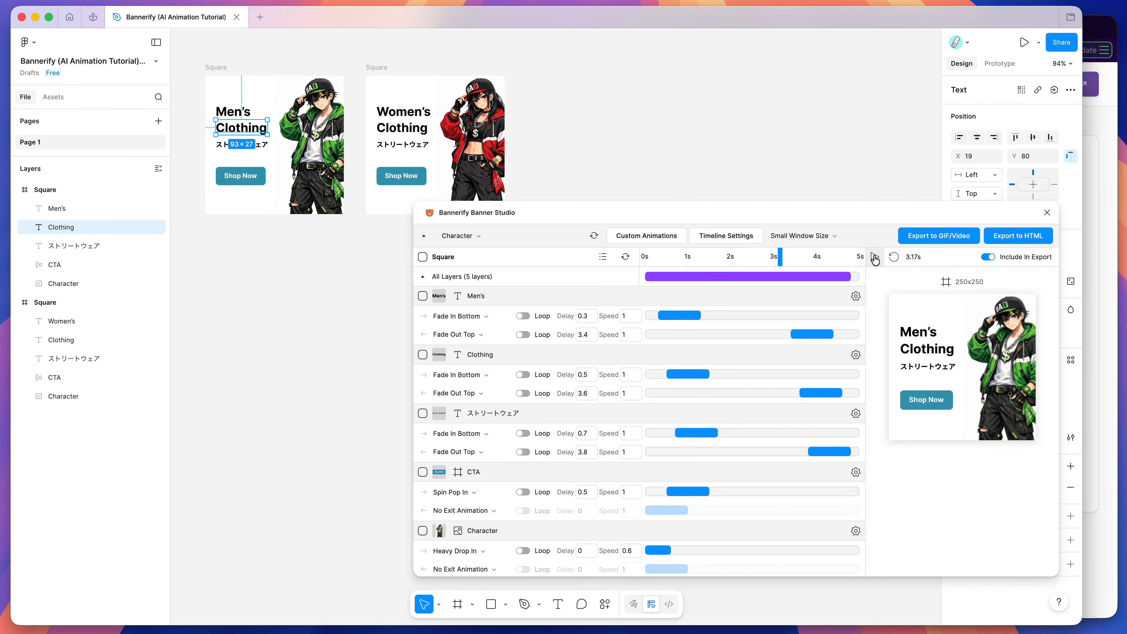
# Step: Export the banners as MP4 at 24 FPS and save the downloaded .zip file to the Desktop
pyautogui.click(930, 239)
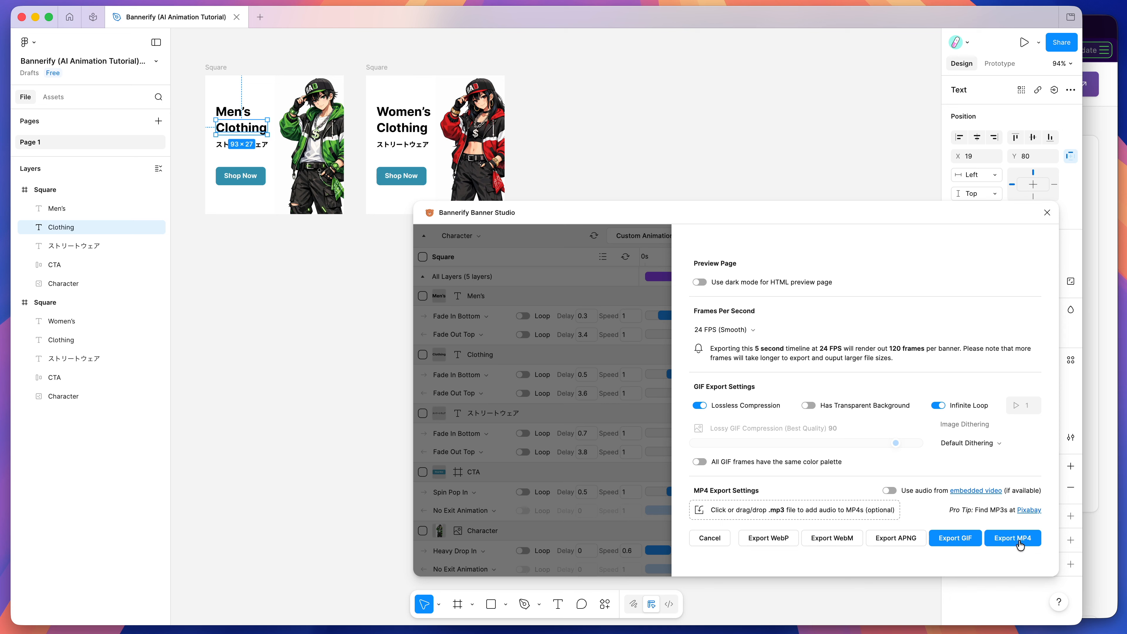
pyautogui.click(1001, 537)
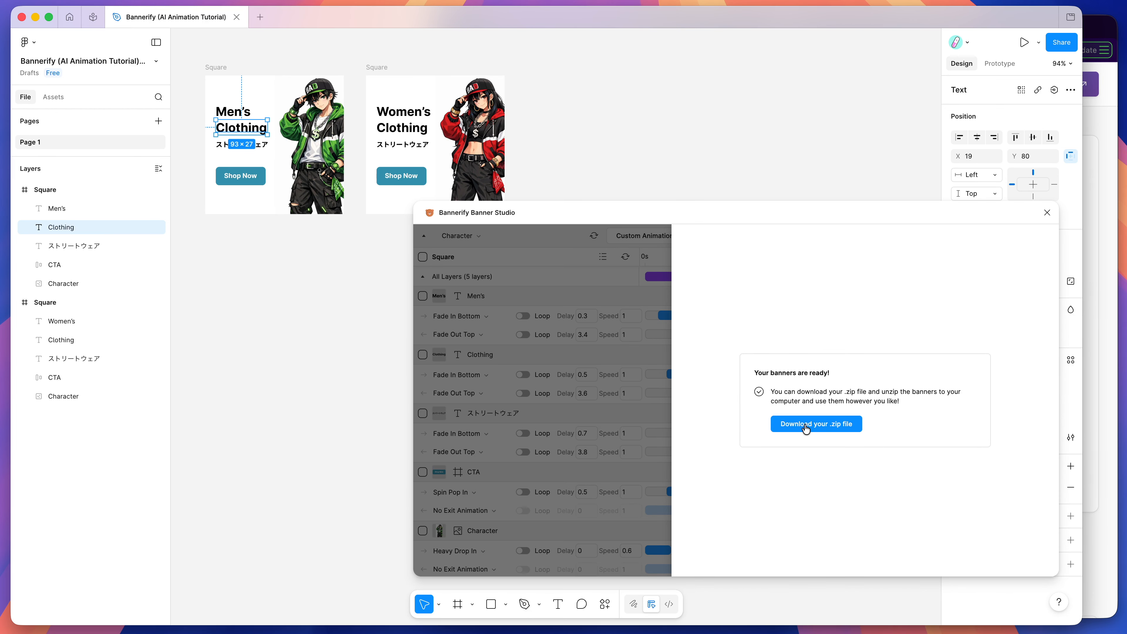
pyautogui.click(805, 427)
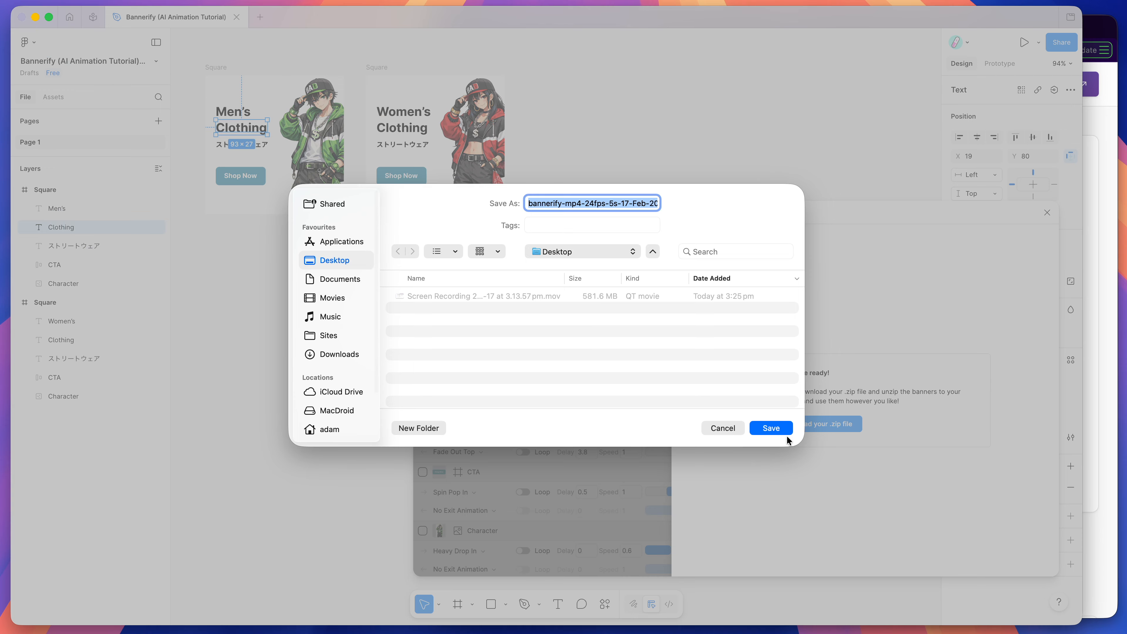
pyautogui.click(775, 427)
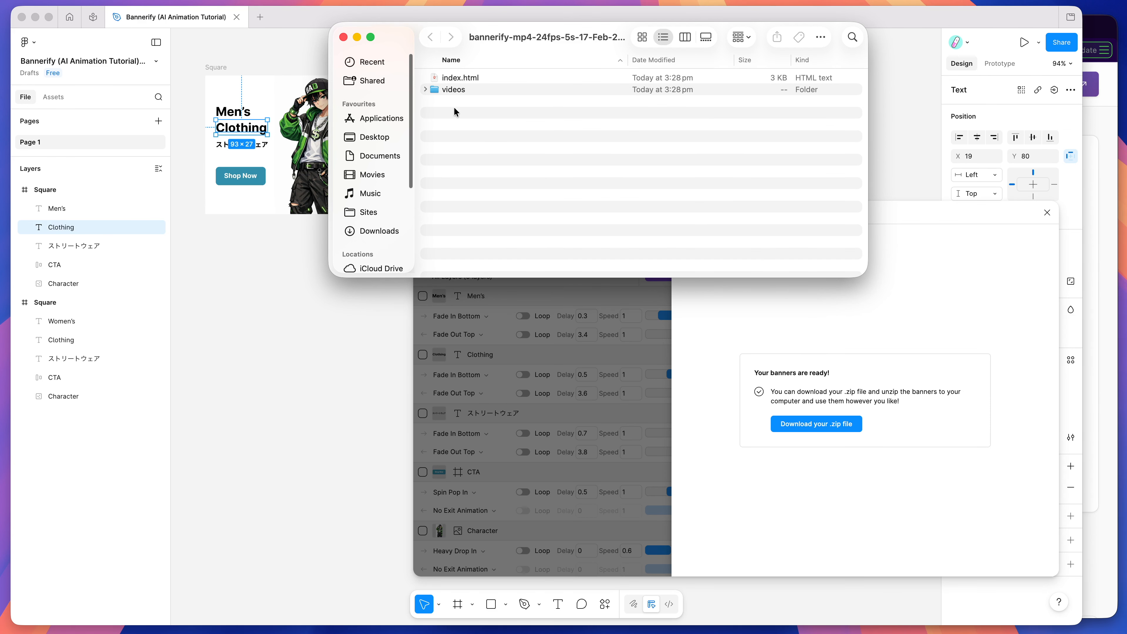
# Step: Open index.html from the extracted MP4 export folder in the browser to preview both banner videos
pyautogui.click(481, 79)
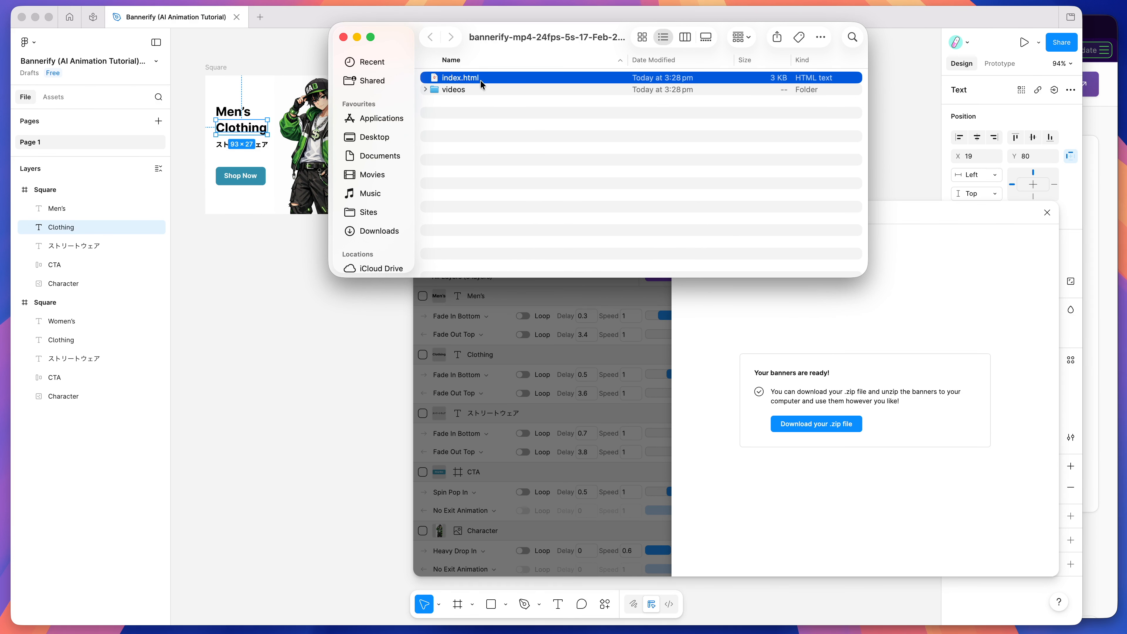
pyautogui.click(1098, 39)
pyautogui.click(413, 28)
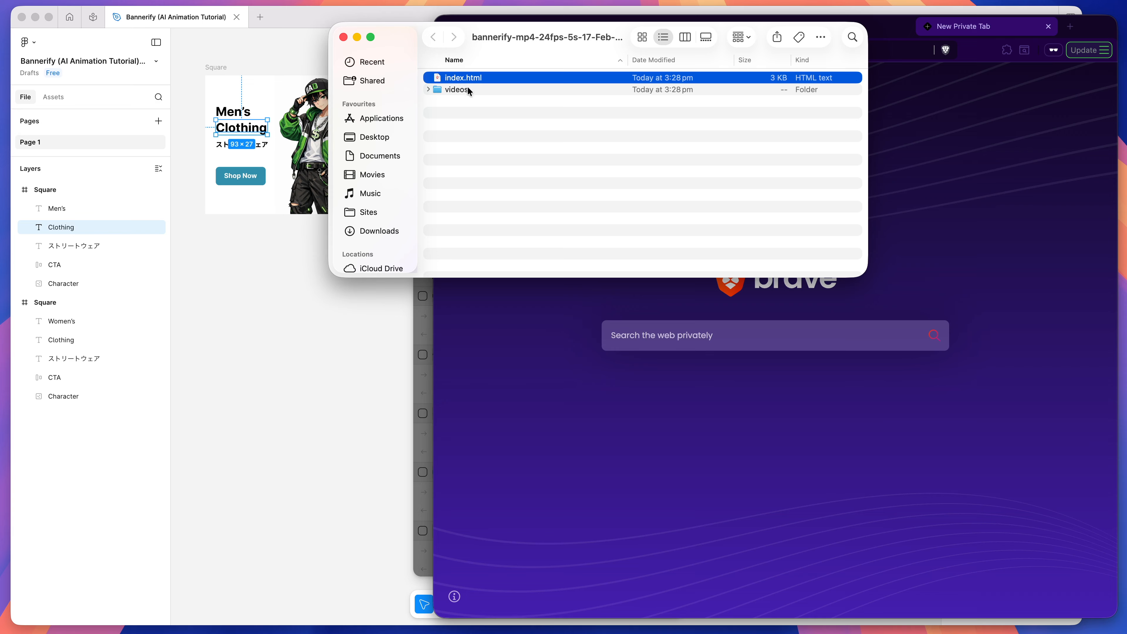
pyautogui.doubleClick(462, 77)
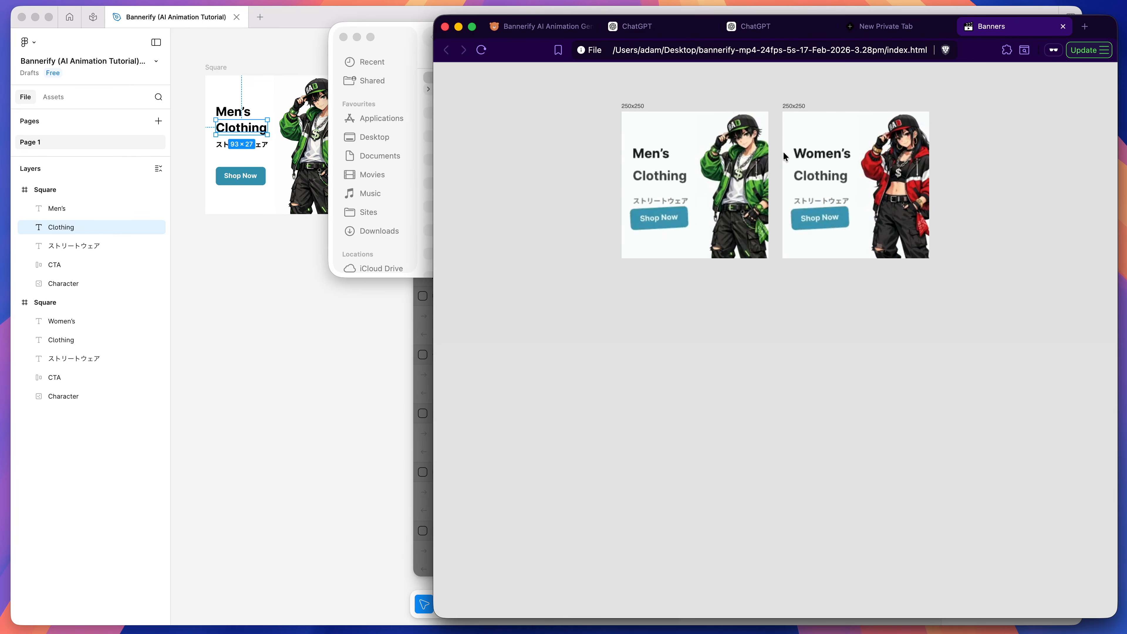
pyautogui.click(420, 48)
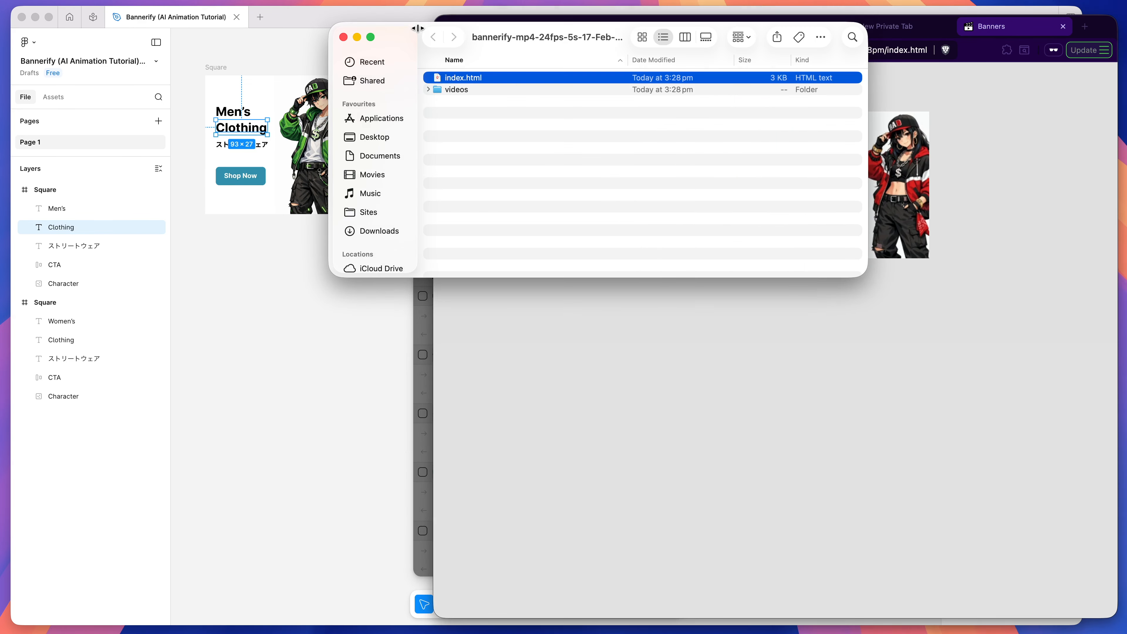
# Step: Expand the videos folder and play 250x250_Square.mp4 in the browser to check the men's banner
pyautogui.click(427, 88)
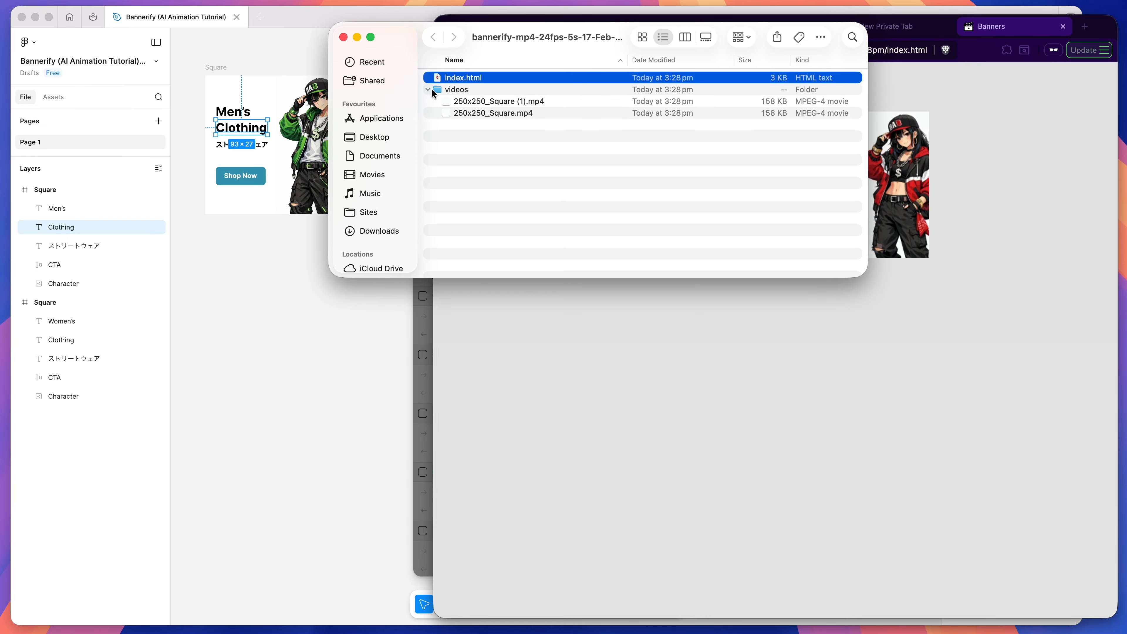
pyautogui.click(468, 101)
pyautogui.click(510, 113)
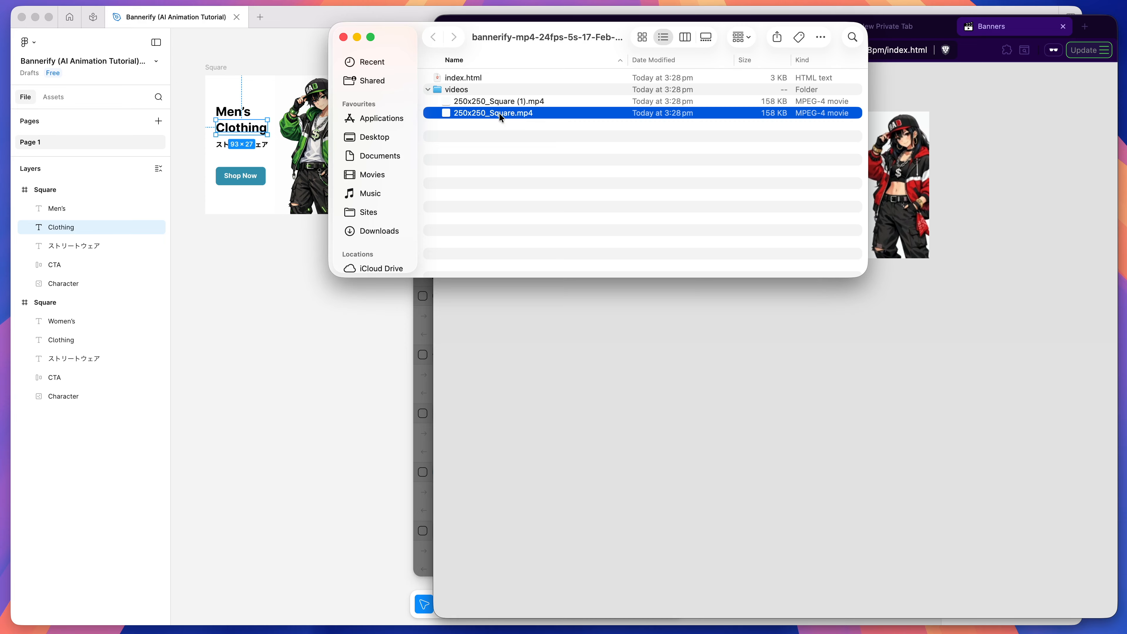
pyautogui.moveTo(460, 112); pyautogui.dragTo(655, 331)
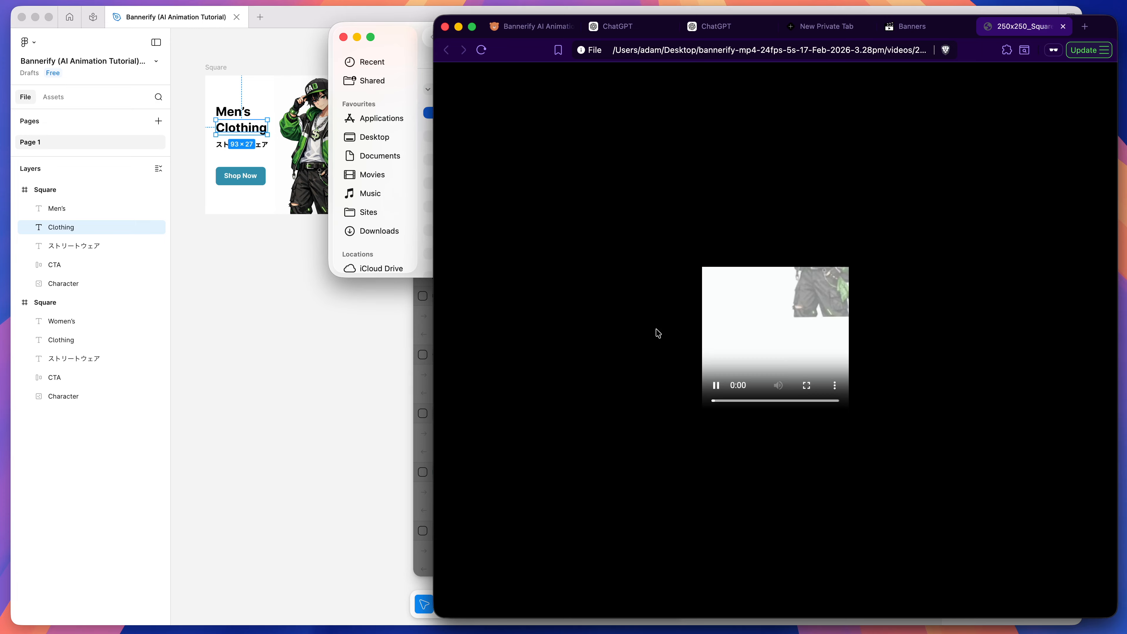
pyautogui.click(737, 376)
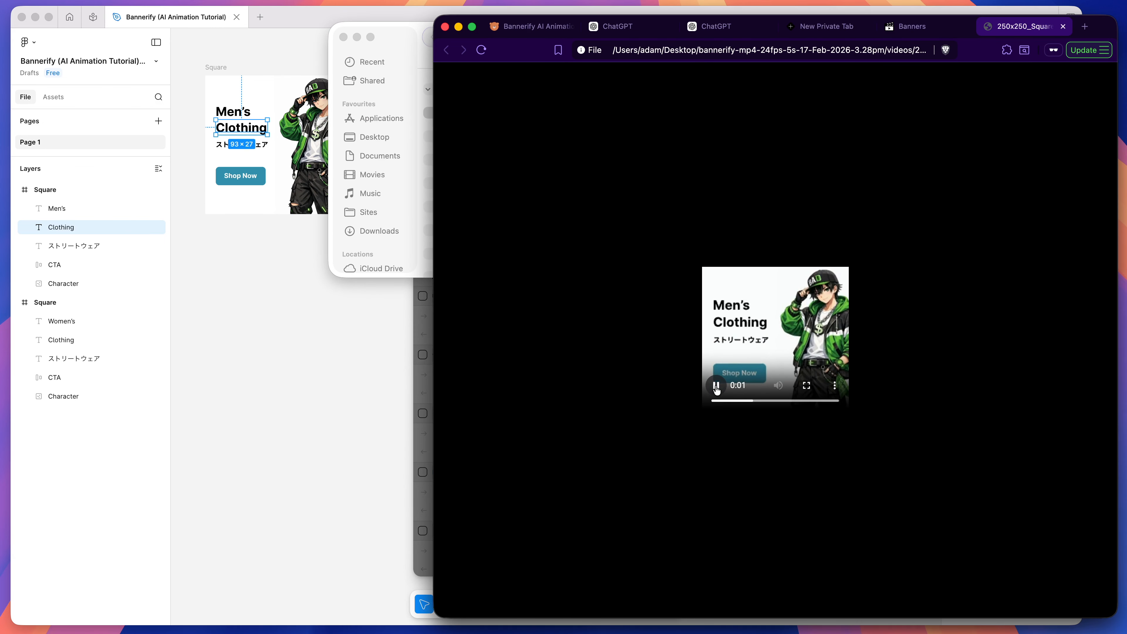
pyautogui.click(425, 167)
pyautogui.click(456, 168)
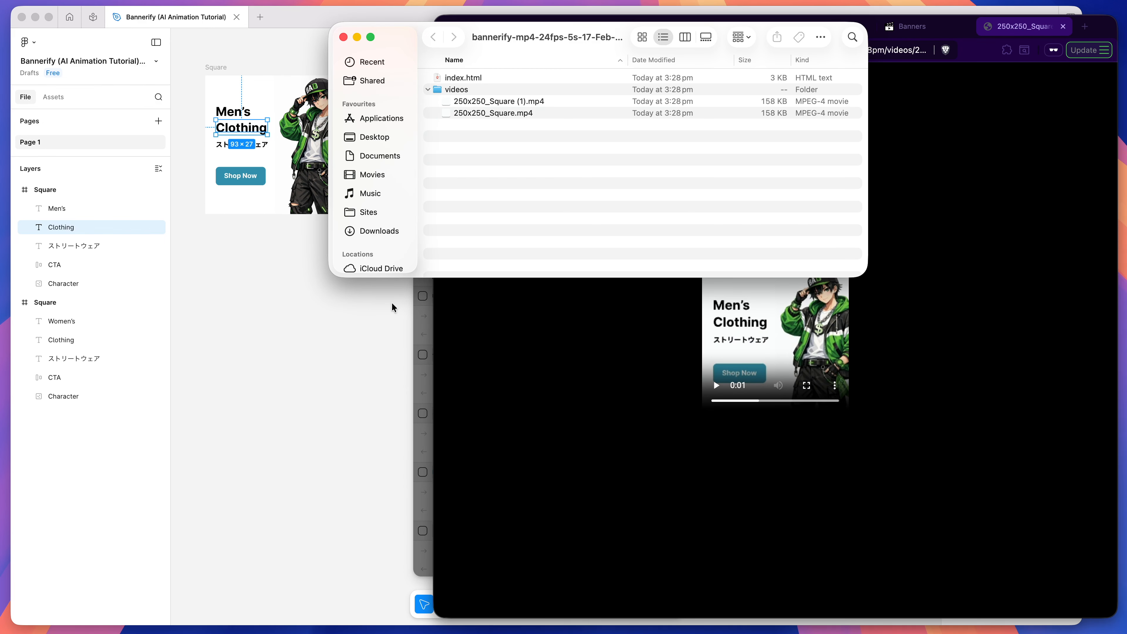
# Step: Return to Bannerify in Figma, start an HTML export and set the code output format to Google Ads
pyautogui.click(424, 341)
pyautogui.click(641, 292)
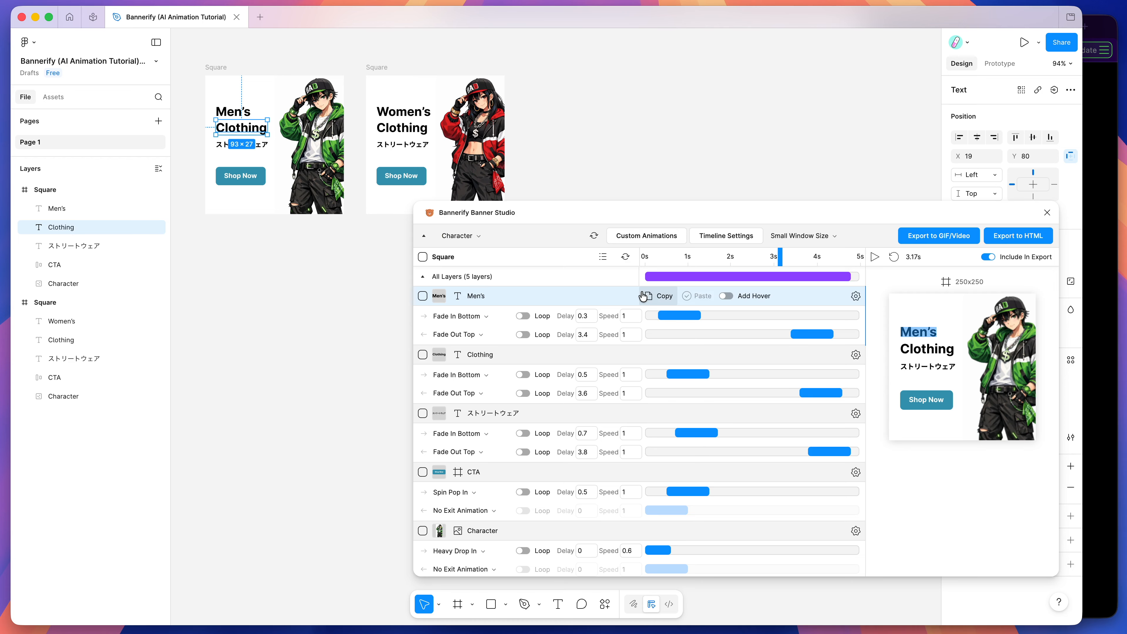
pyautogui.click(1009, 237)
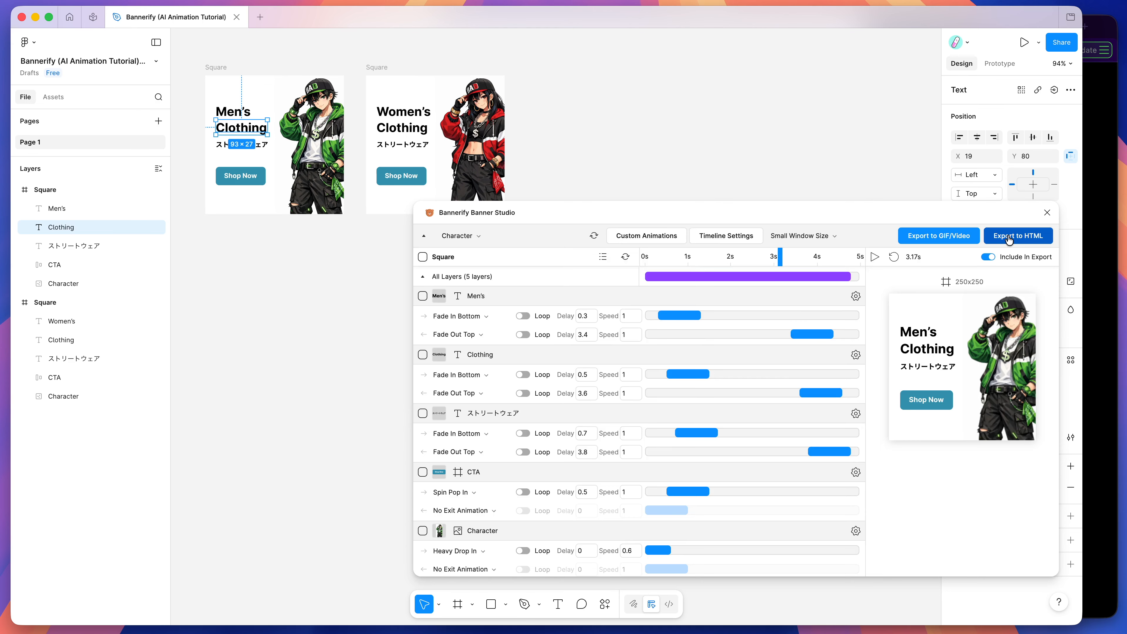
pyautogui.click(928, 430)
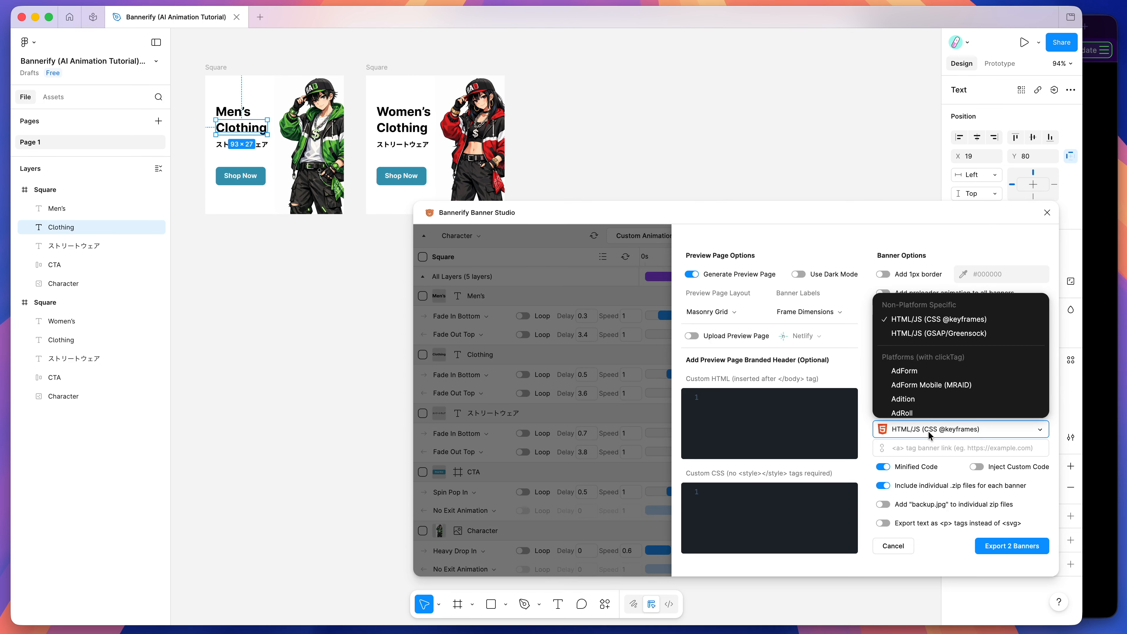
pyautogui.scroll(-5, 919, 362)
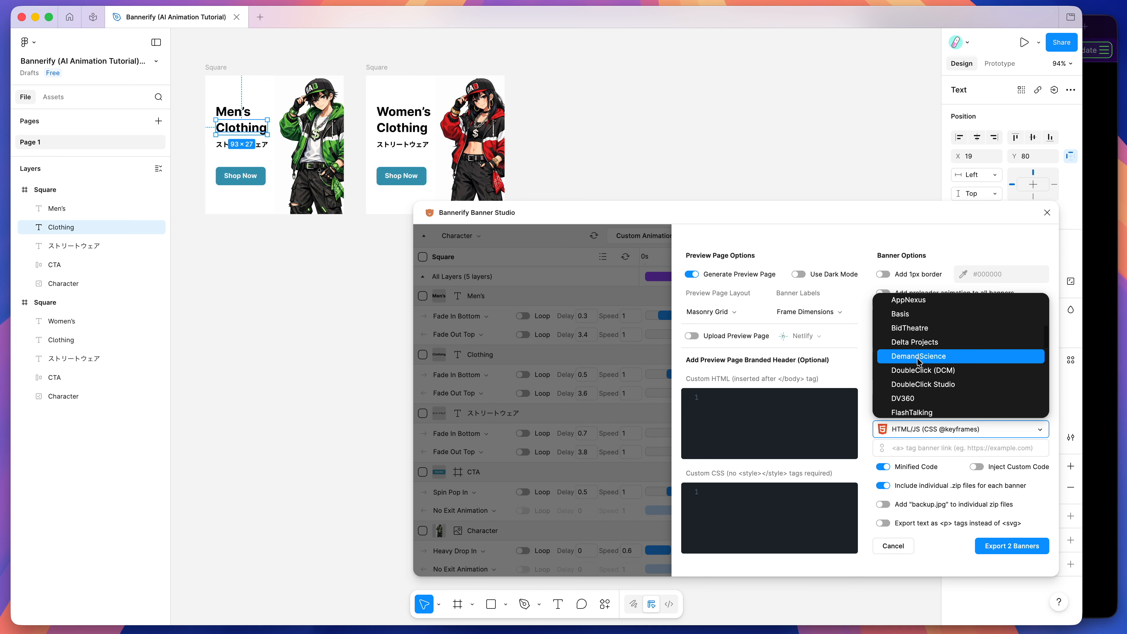
pyautogui.scroll(-1, 919, 362)
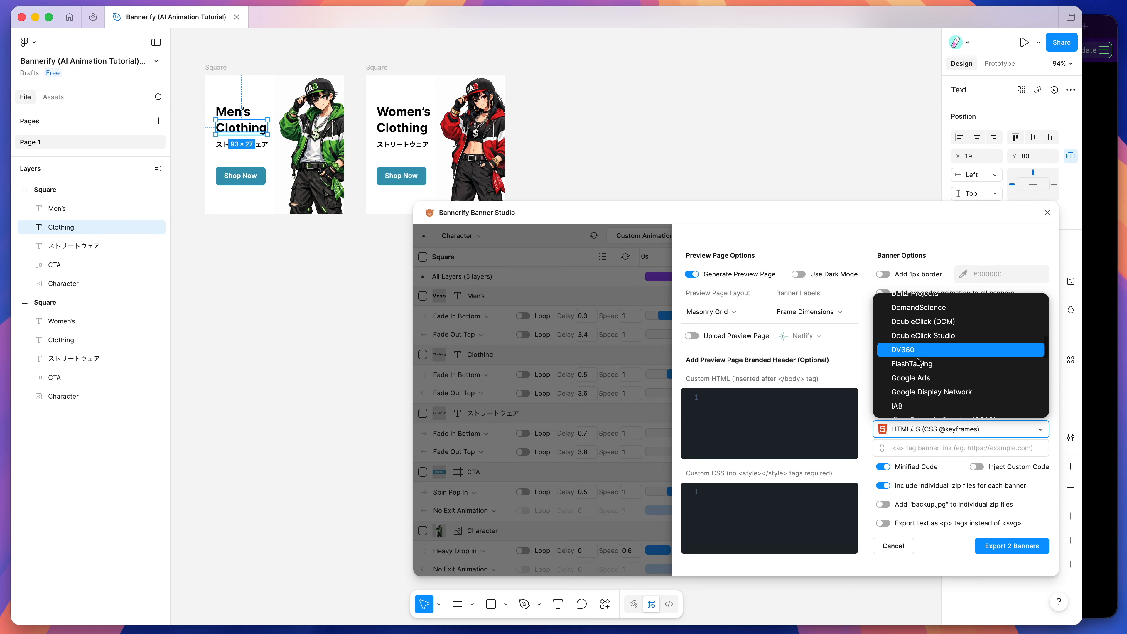
pyautogui.click(908, 379)
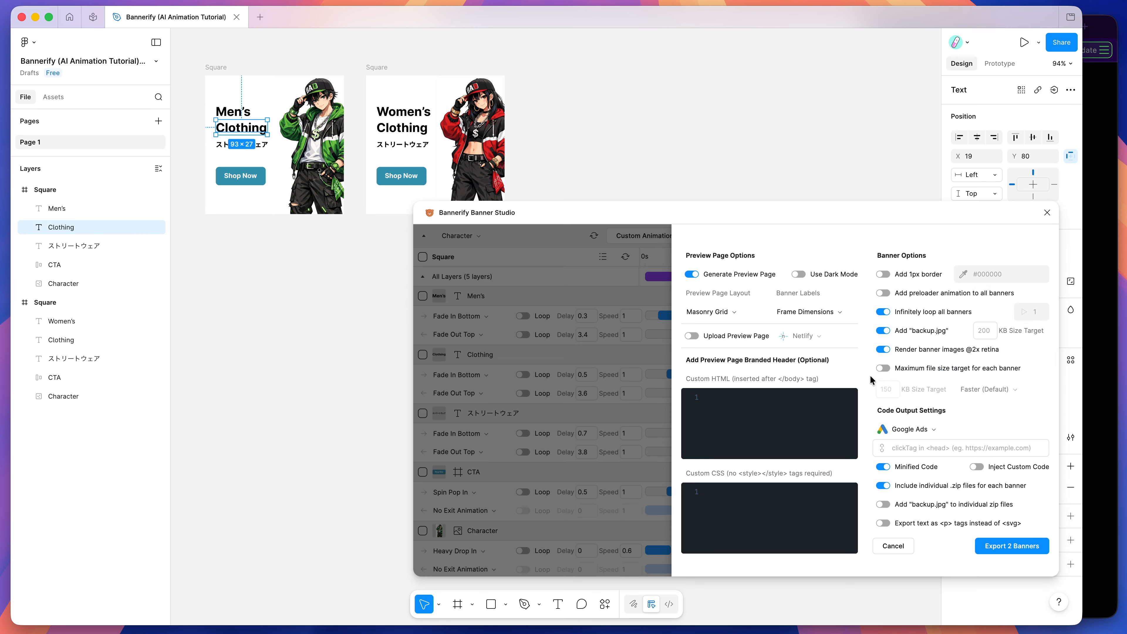
# Step: Export the 2 banners, save the .zip file to the Desktop and open its extracted folder
pyautogui.click(1016, 550)
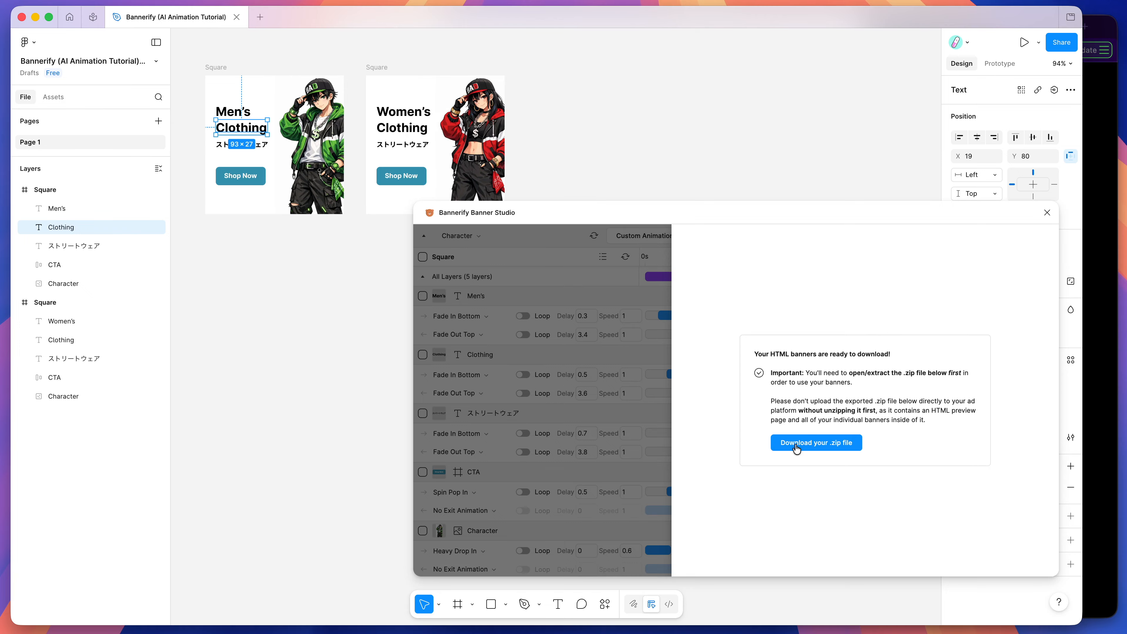
pyautogui.click(810, 445)
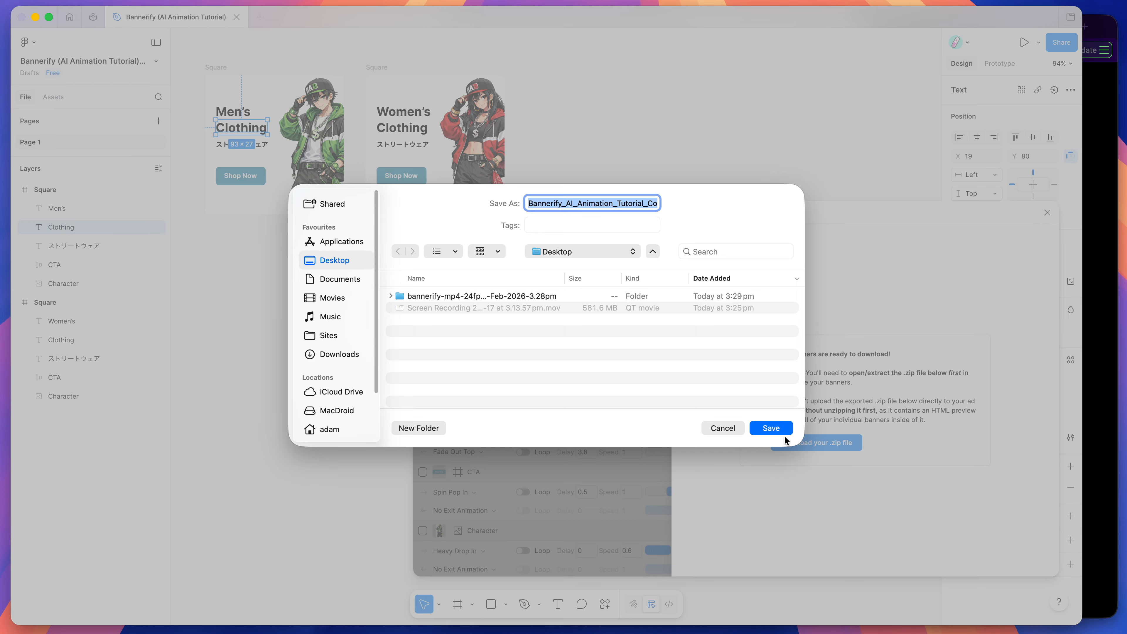
pyautogui.click(767, 424)
pyautogui.click(1125, 186)
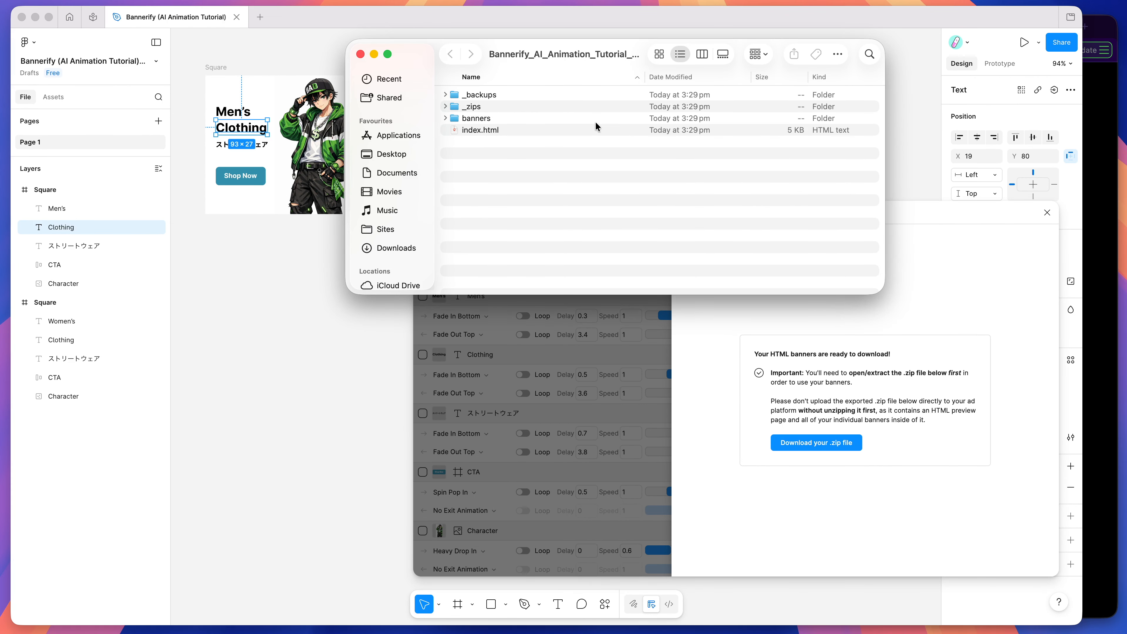
# Step: Open the Google Ads export's main index.html in the browser to preview both HTML banners
pyautogui.click(480, 131)
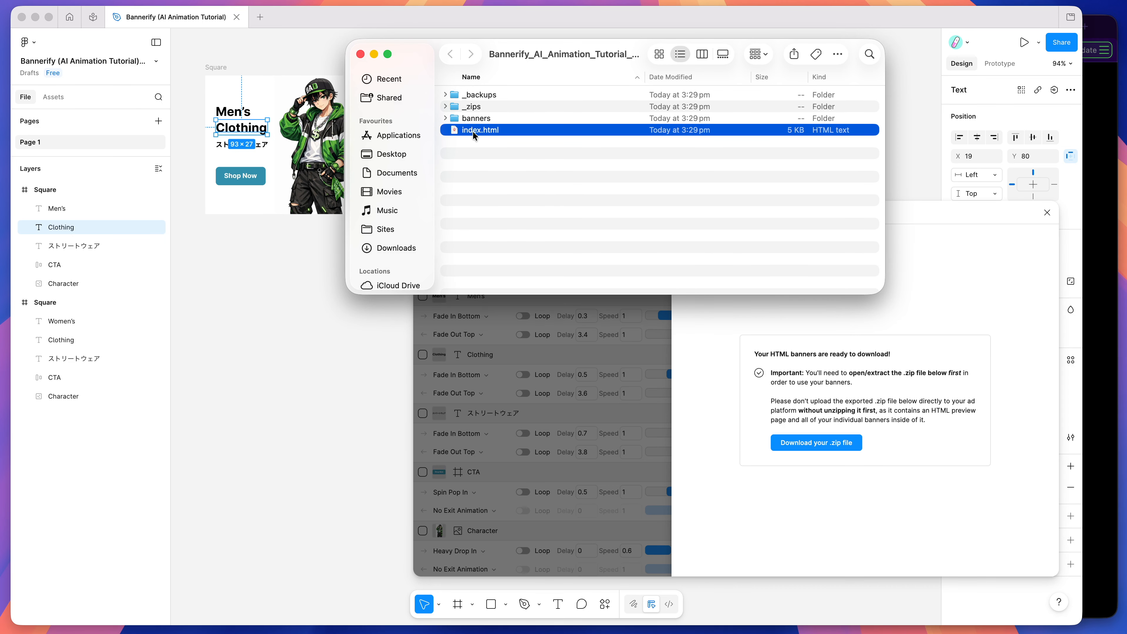
pyautogui.moveTo(473, 131); pyautogui.dragTo(1105, 191)
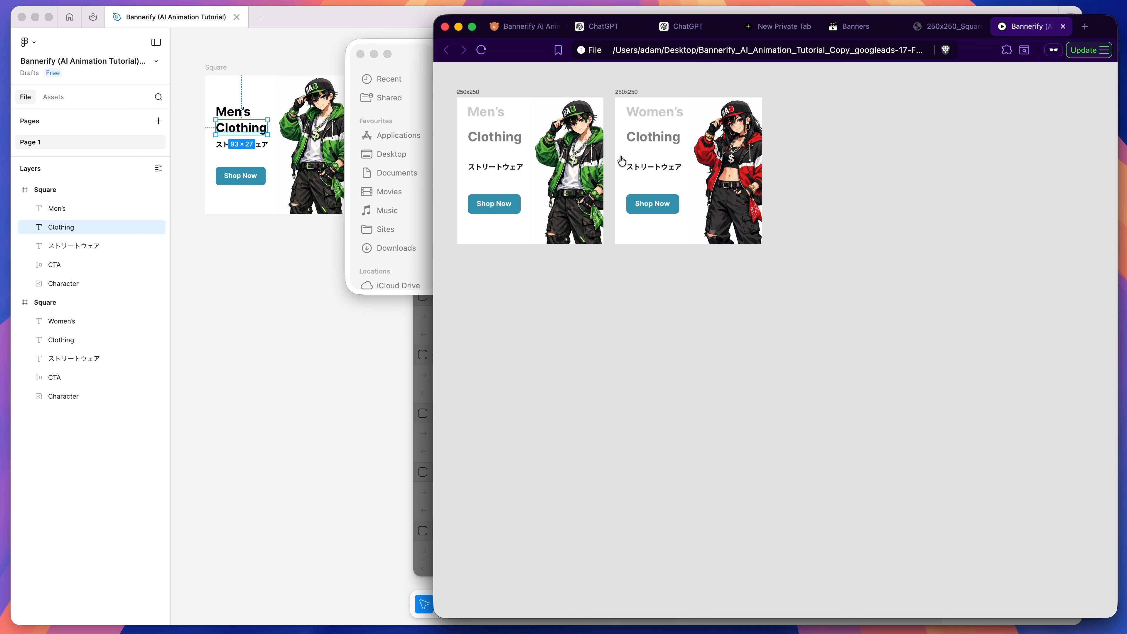
pyautogui.moveTo(420, 42); pyautogui.dragTo(400, 41)
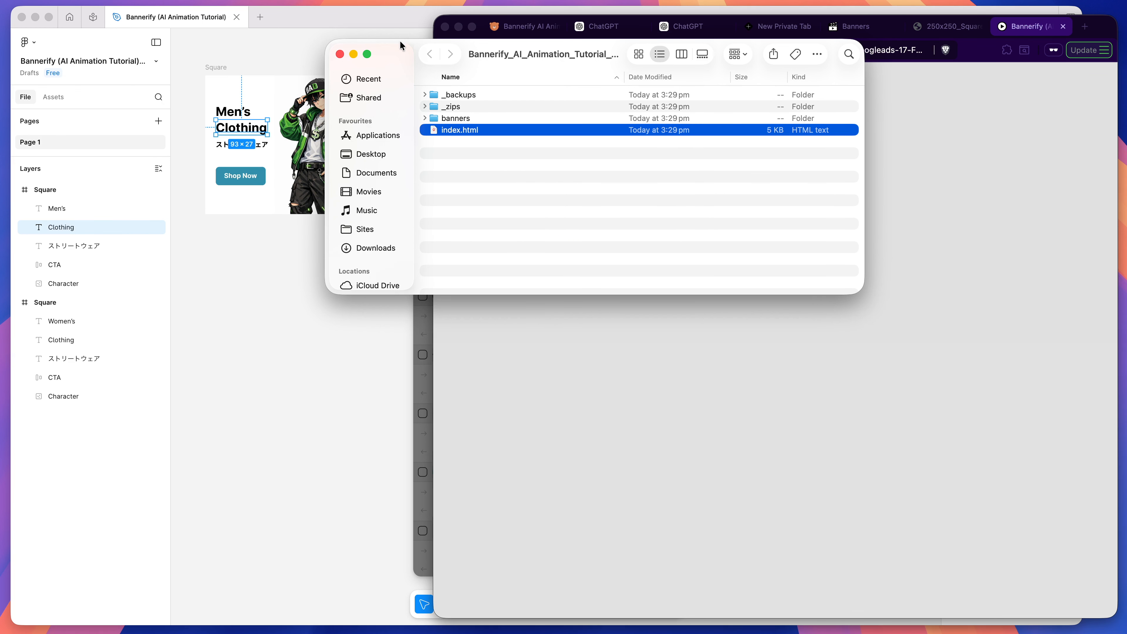
# Step: Expand the 250x250_Square (1) banner folder and its images subfolder, and inspect the exported image assets
pyautogui.click(424, 118)
pyautogui.click(433, 141)
pyautogui.click(442, 153)
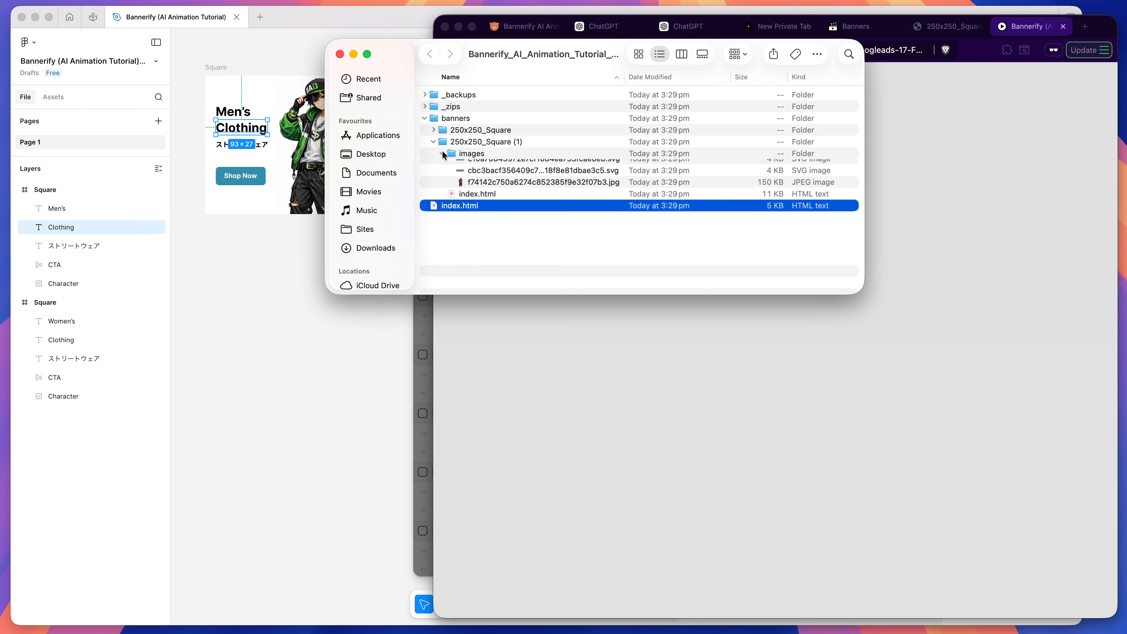
pyautogui.click(471, 176)
pyautogui.click(483, 224)
pyautogui.press('space')
pyautogui.press('Up')
pyautogui.press('Up')
pyautogui.press('Up')
pyautogui.press('space')
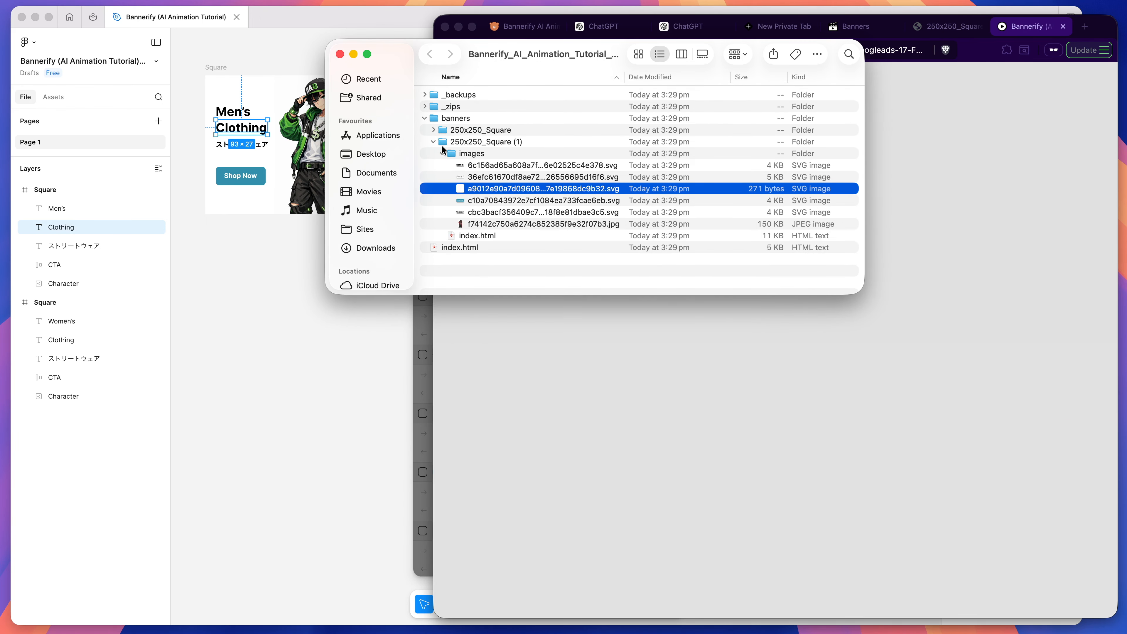
# Step: Open the index.html of 250x250_Square (1) in the browser and examine its page source
pyautogui.click(442, 153)
pyautogui.moveTo(484, 164); pyautogui.dragTo(795, 338)
pyautogui.rightClick(700, 170)
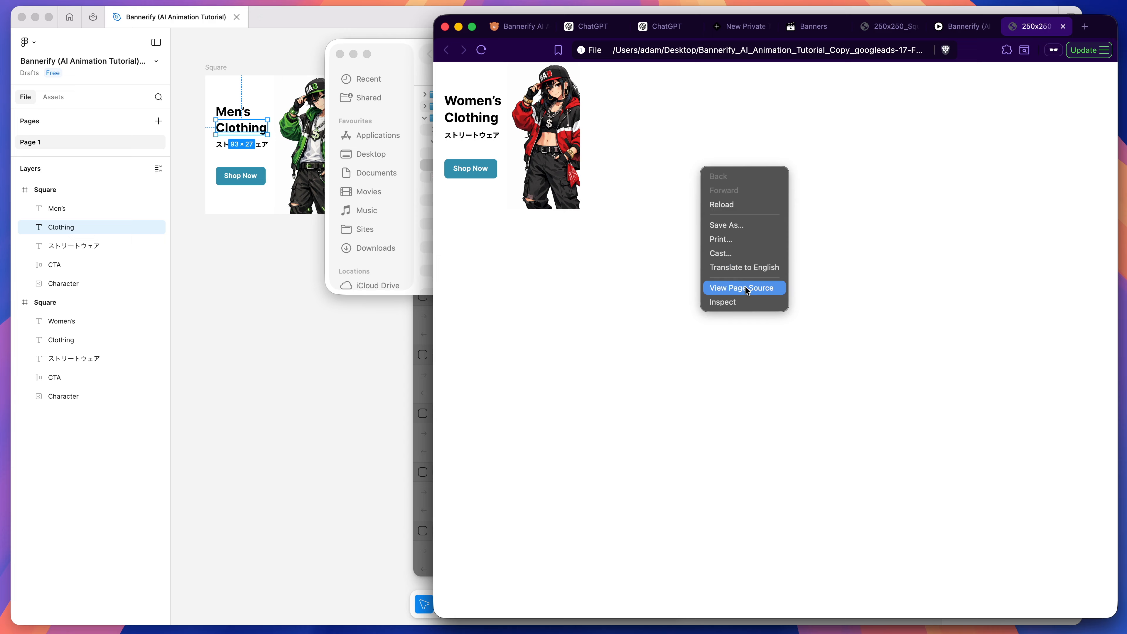
pyautogui.click(747, 291)
pyautogui.moveTo(455, 78); pyautogui.dragTo(494, 114)
pyautogui.click(417, 46)
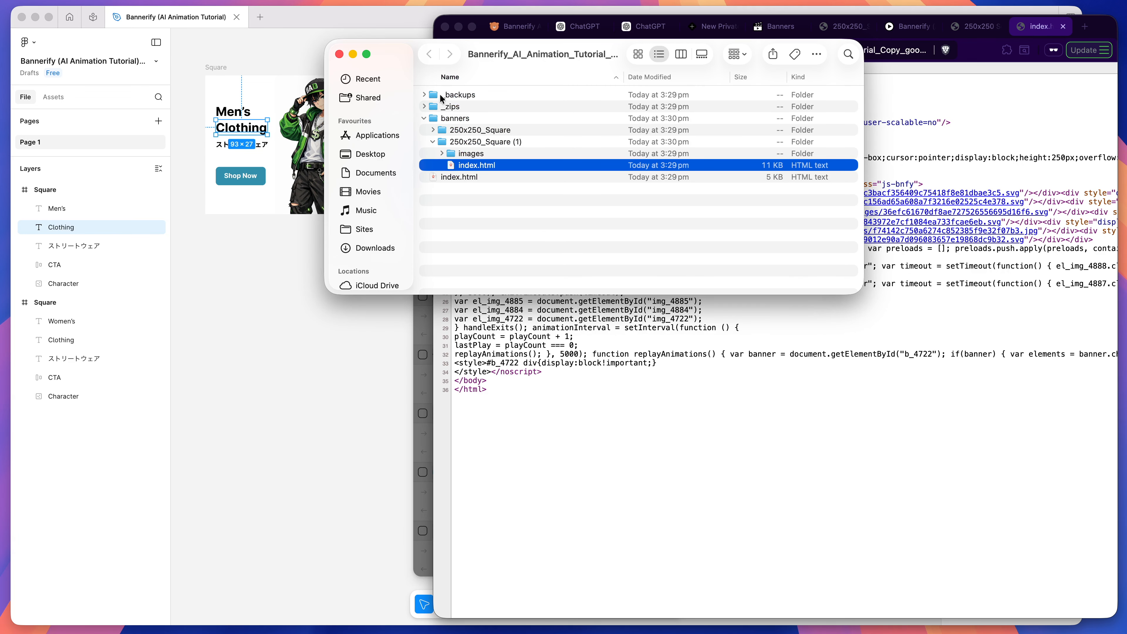
# Step: Expand the _zips folder and check the individual .zip archives of the two banners
pyautogui.click(443, 108)
pyautogui.click(425, 107)
pyautogui.click(482, 120)
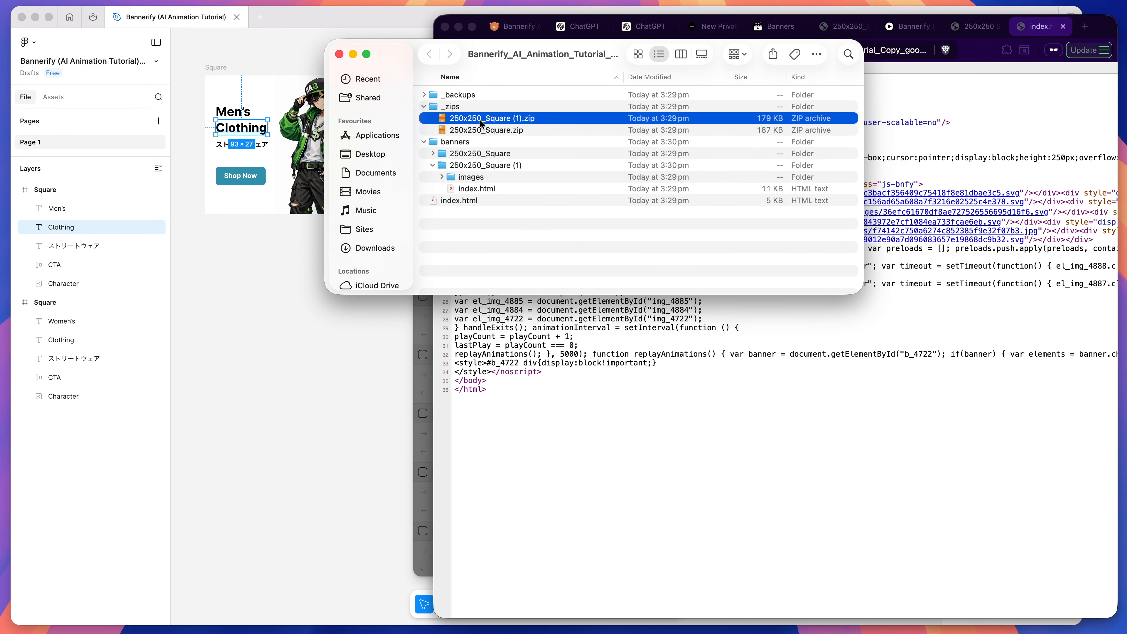
pyautogui.click(480, 141)
pyautogui.click(499, 130)
pyautogui.click(486, 118)
pyautogui.click(484, 133)
pyautogui.click(484, 120)
# Step: Expand the _backups folder and preview the backup JPG images of the two banners
pyautogui.click(423, 95)
pyautogui.click(471, 118)
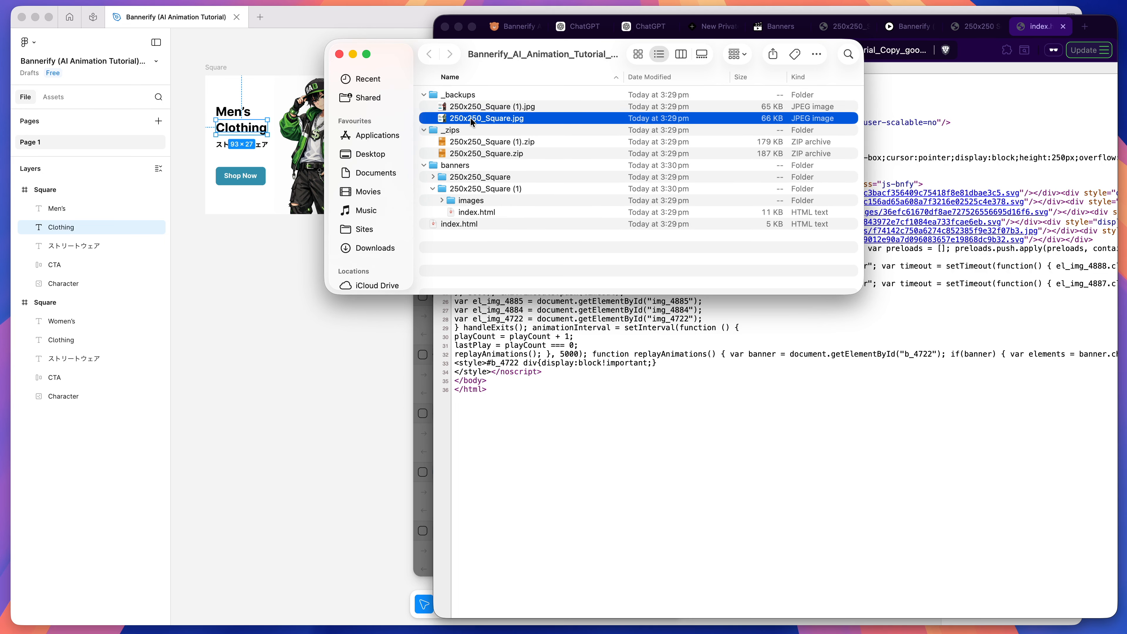
pyautogui.press('space')
pyautogui.press('Up')
pyautogui.press('Down')
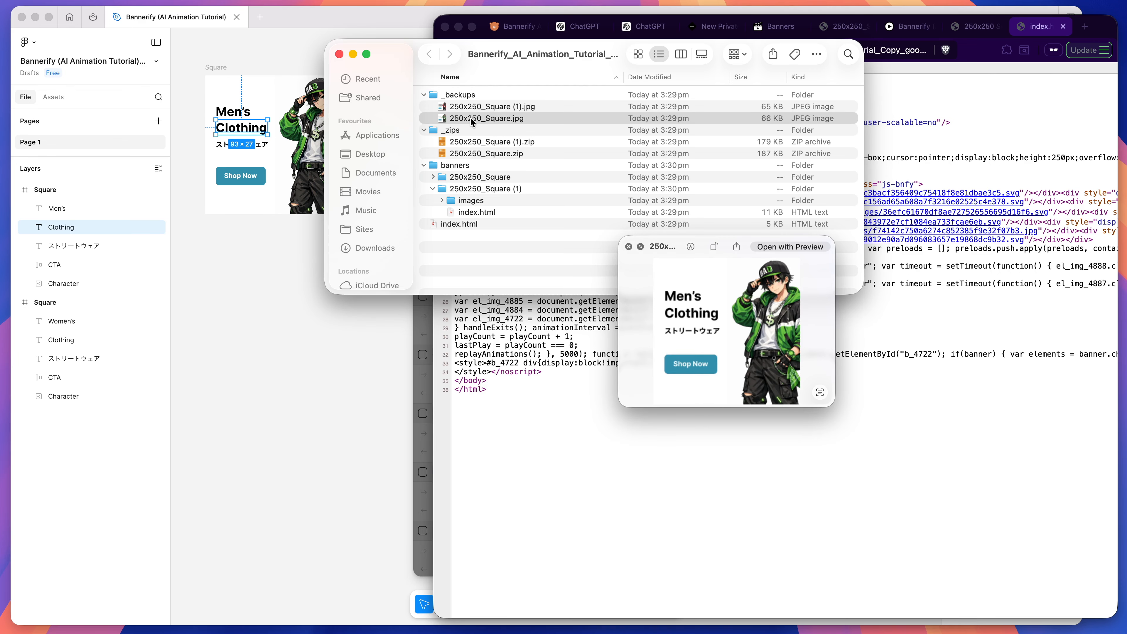
pyautogui.click(628, 247)
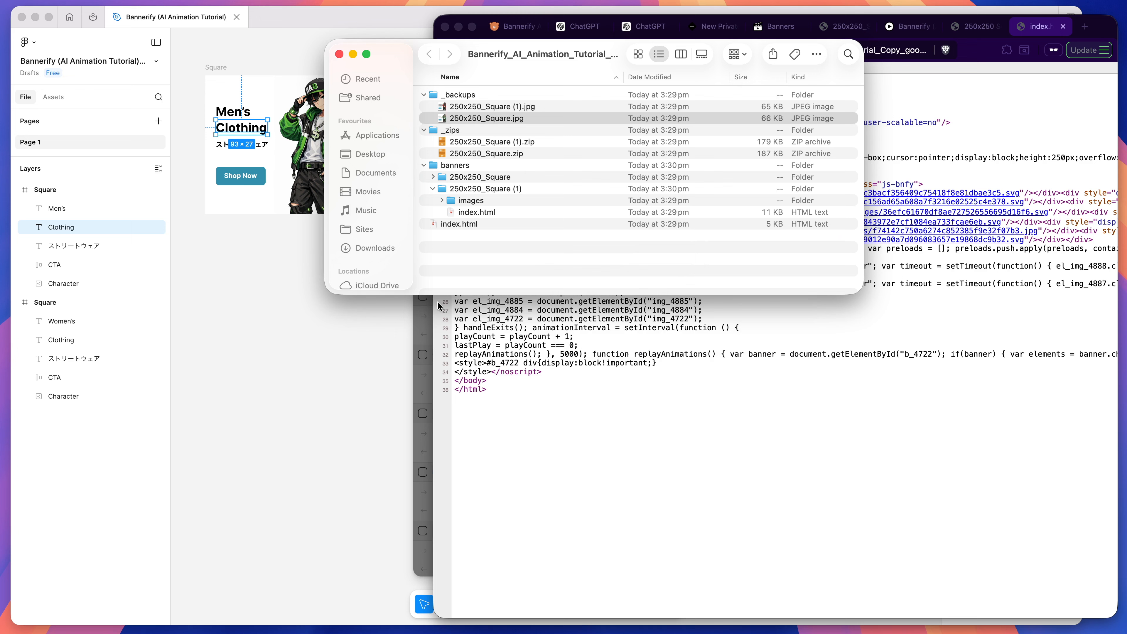
pyautogui.click(498, 105)
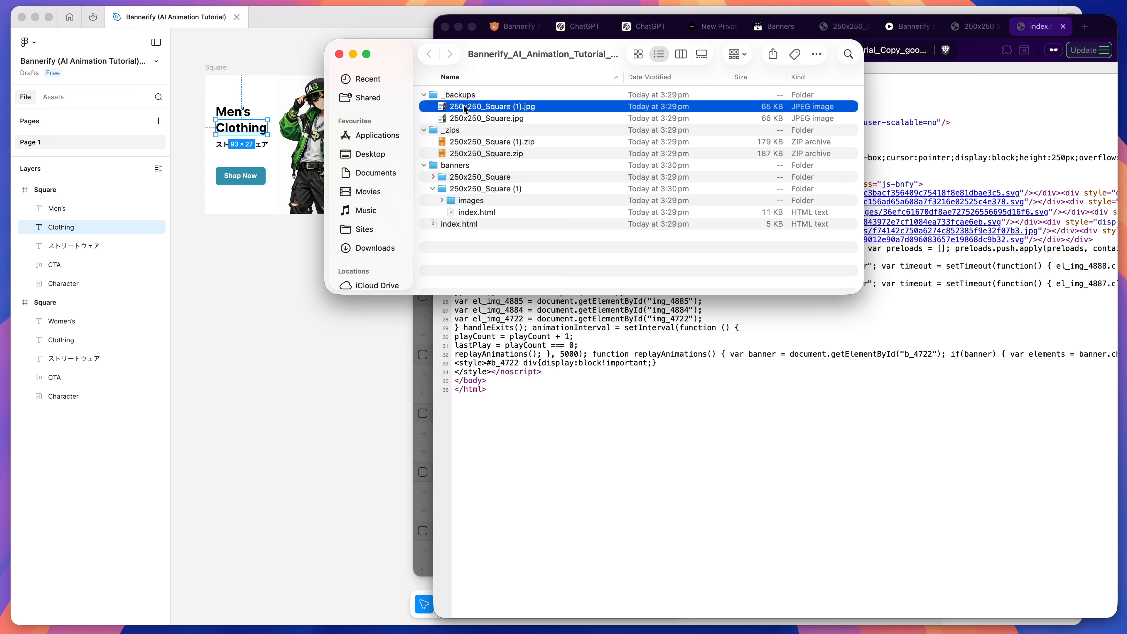
pyautogui.click(483, 118)
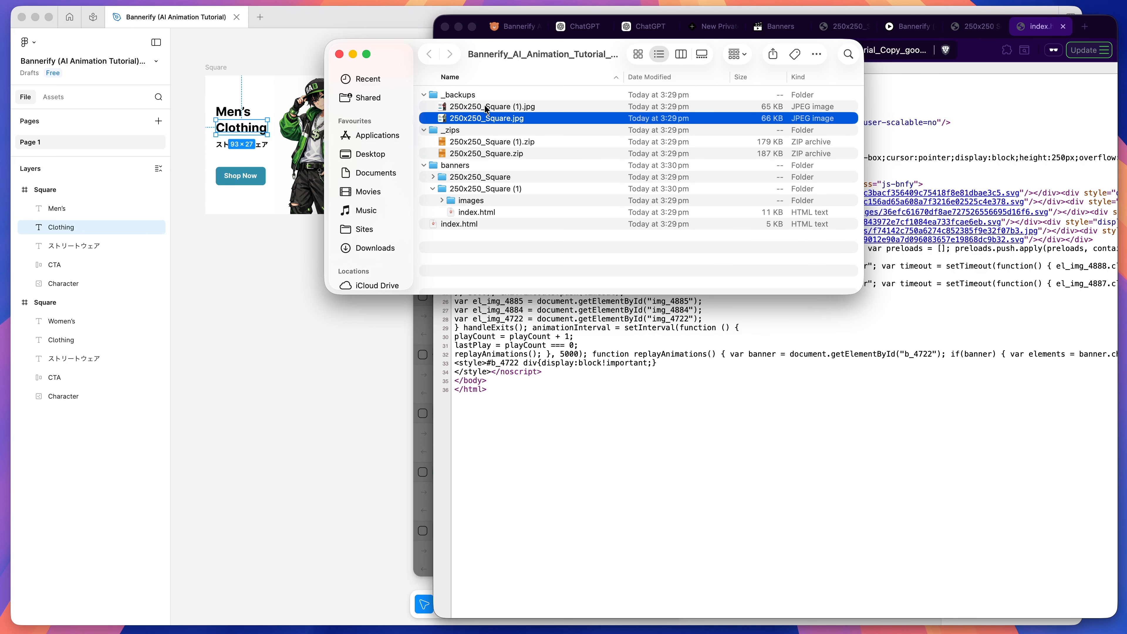
# Step: Put away both export folder windows and show the Bannerify custom animation page in the browser
pyautogui.click(353, 54)
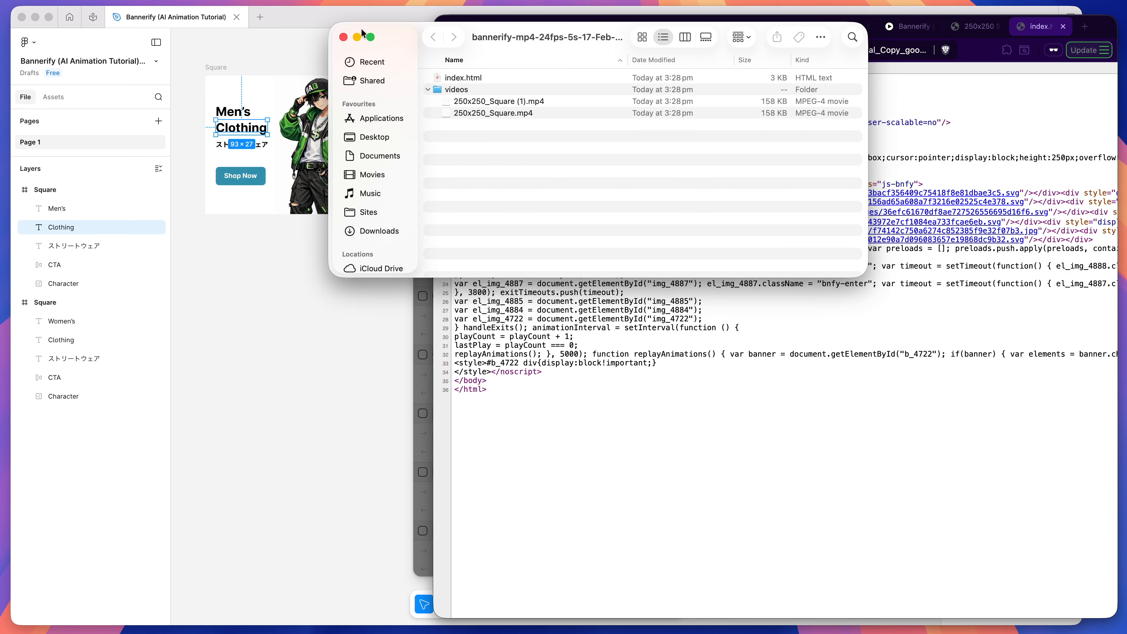
pyautogui.click(343, 38)
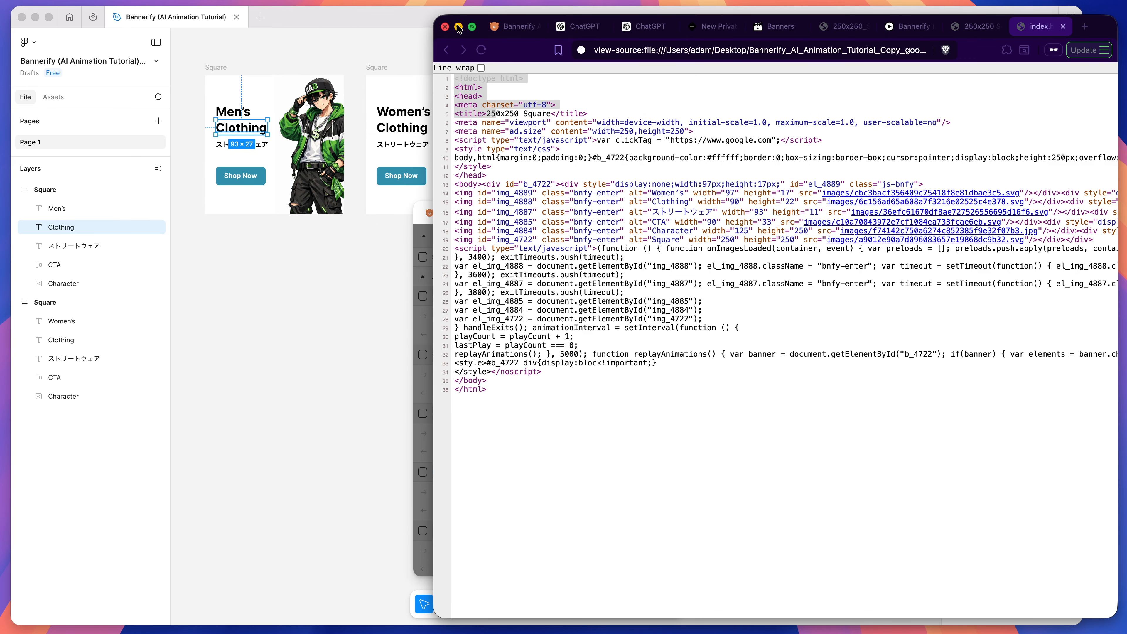
pyautogui.click(510, 30)
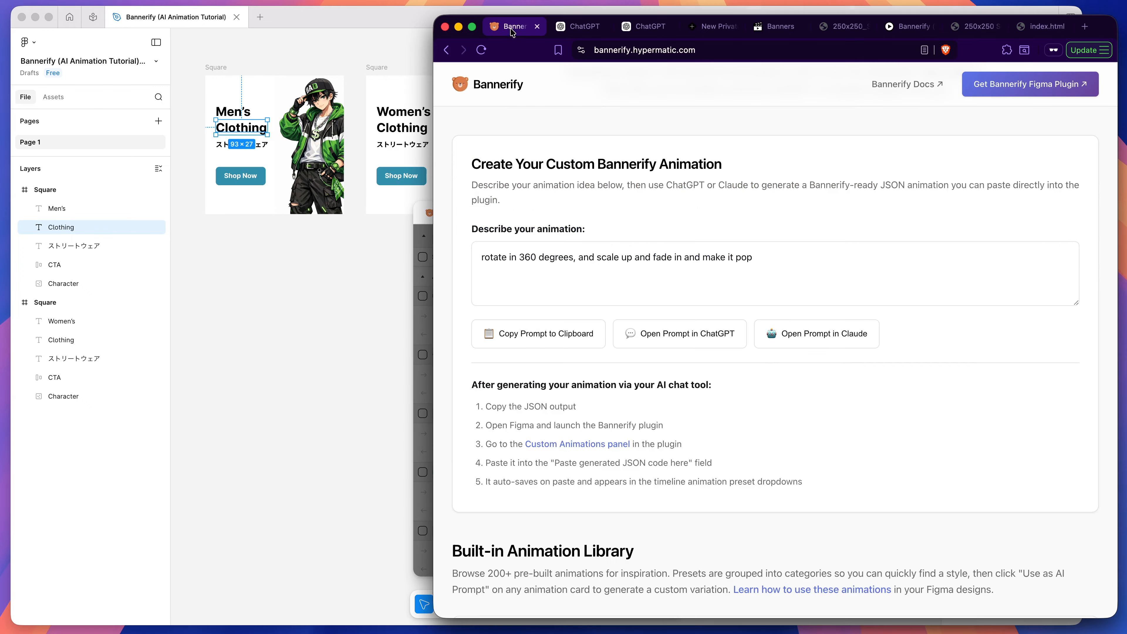
# Step: Switch back to Figma and move the men's banner timeline playhead to 0 s
pyautogui.click(381, 25)
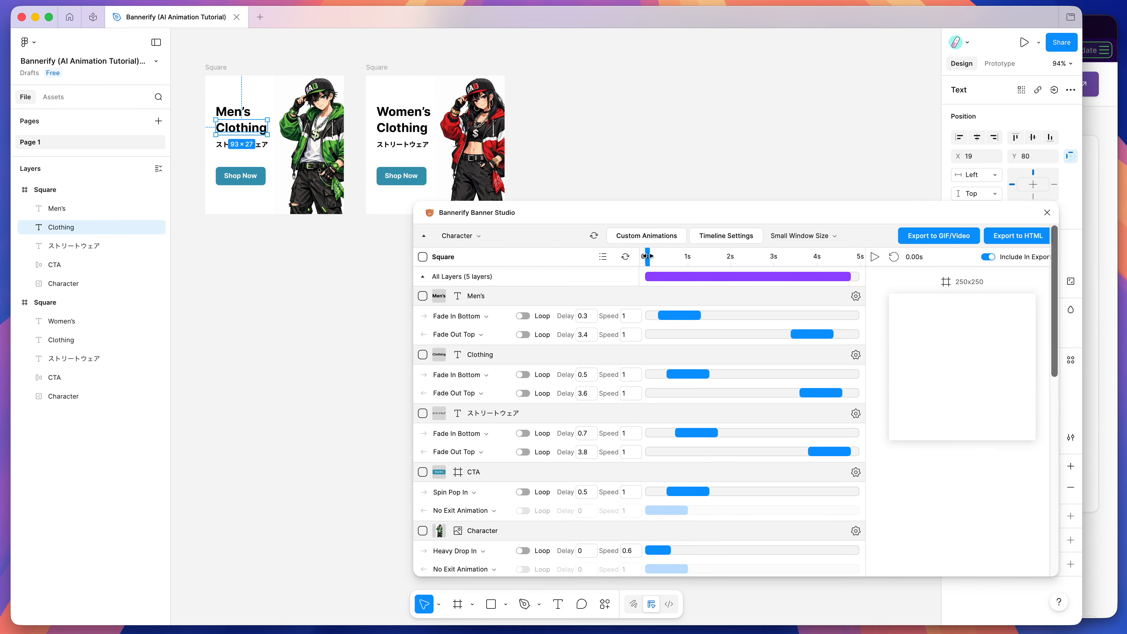
pyautogui.moveTo(646, 258)
pyautogui.mouseDown()
pyautogui.moveTo(694, 259)
pyautogui.moveTo(639, 258)
pyautogui.mouseUp()
# Step: Scrub the men's banner timeline to about 1.05 s and open the custom animations editor
pyautogui.moveTo(648, 256); pyautogui.dragTo(692, 256)
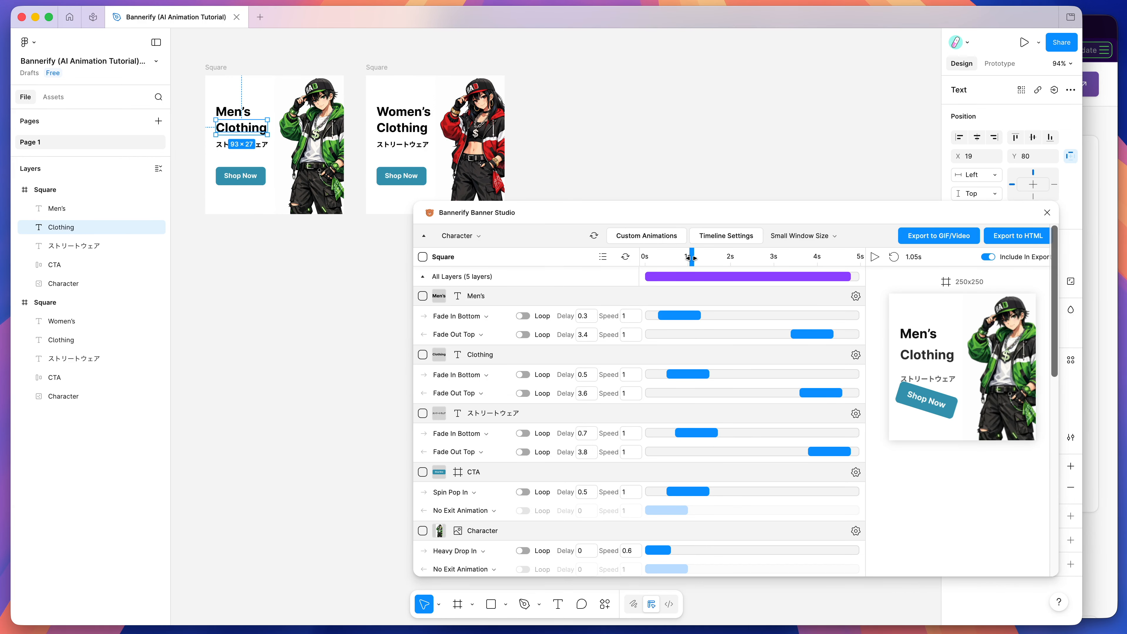
pyautogui.click(658, 241)
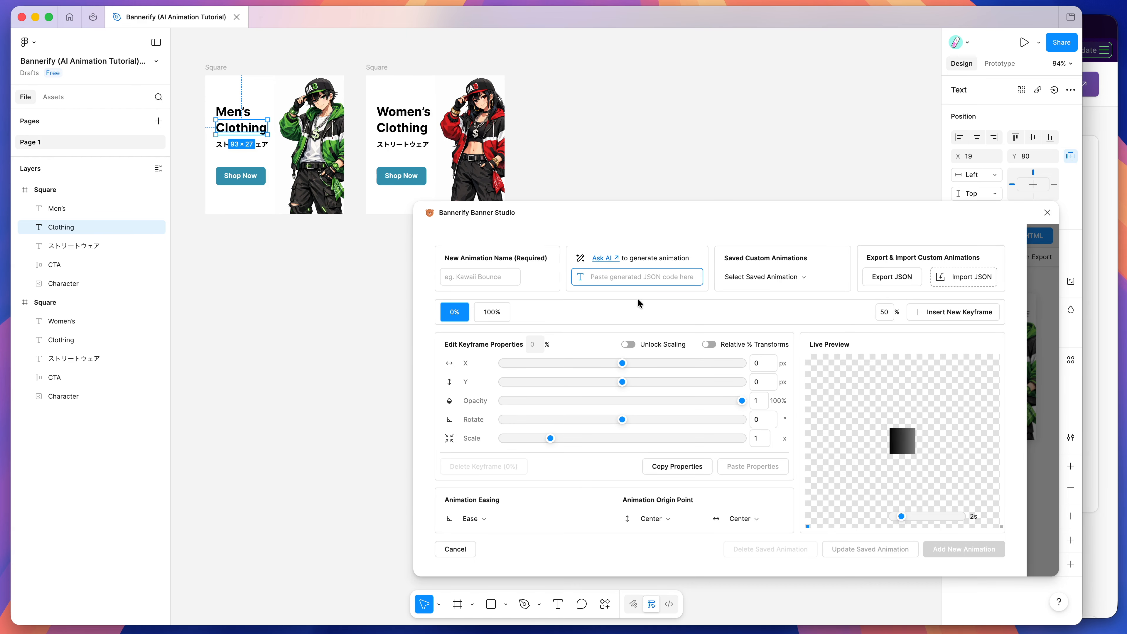
# Step: Switch to the browser's Bannerify animation page and review the 360-degree rotate-in description and the options for using it as an AI prompt
pyautogui.click(1084, 240)
pyautogui.moveTo(741, 259); pyautogui.dragTo(429, 251)
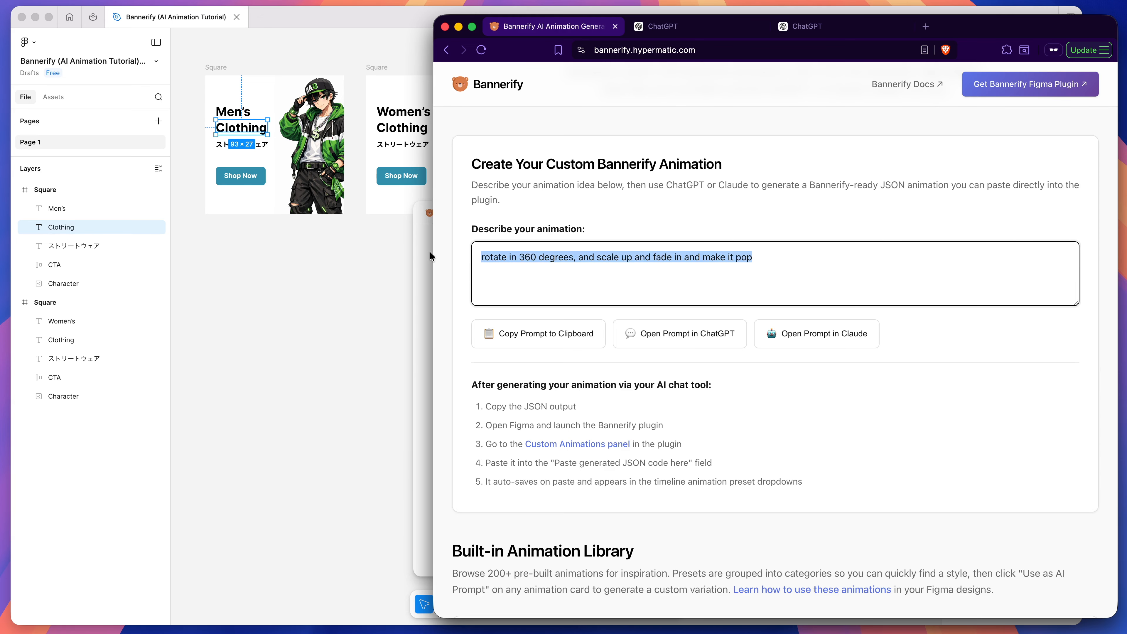
pyautogui.click(542, 257)
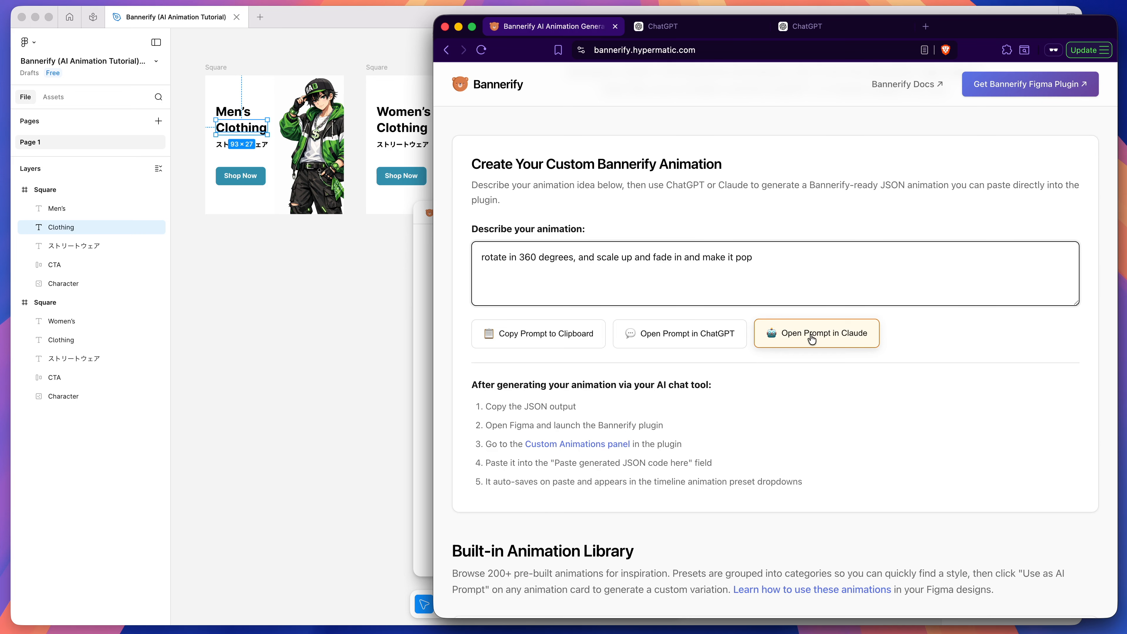
pyautogui.click(533, 340)
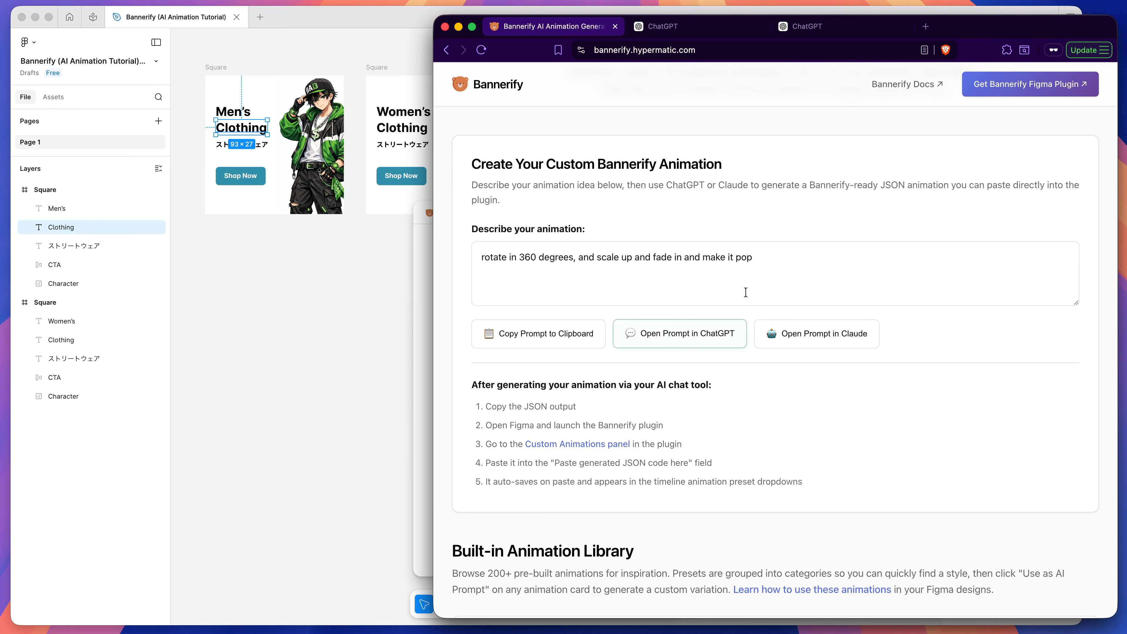
# Step: Switch back to Figma and alternate between the saved custom animations Spin Pop In and Heavy Drop In, ending on Spin Pop In
pyautogui.click(425, 296)
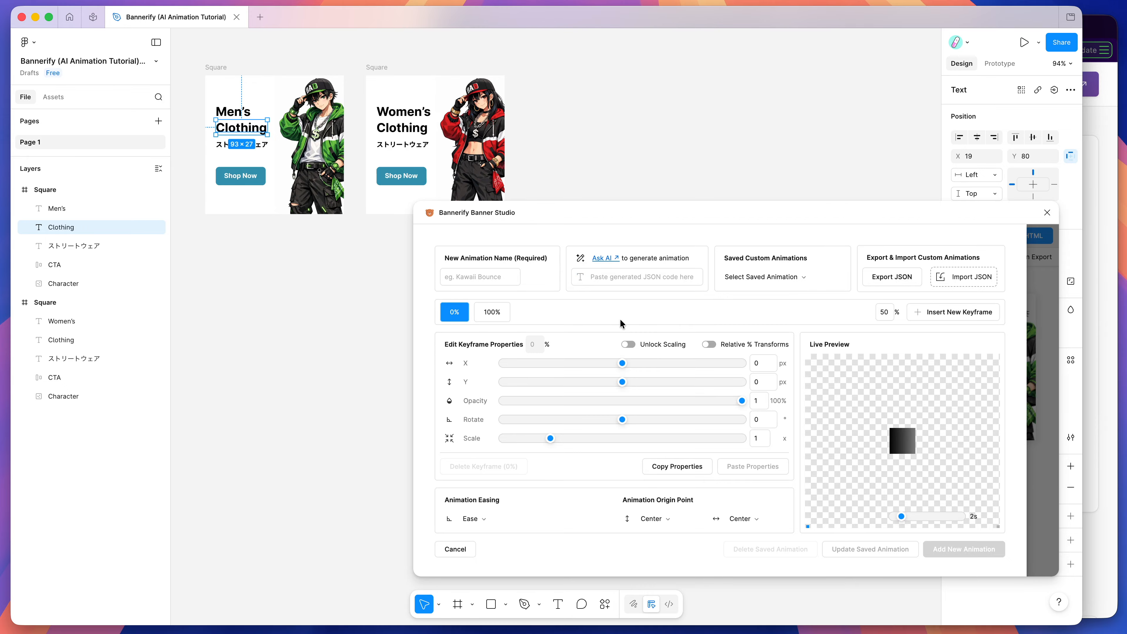
pyautogui.click(748, 282)
pyautogui.click(758, 323)
pyautogui.click(750, 277)
pyautogui.click(750, 336)
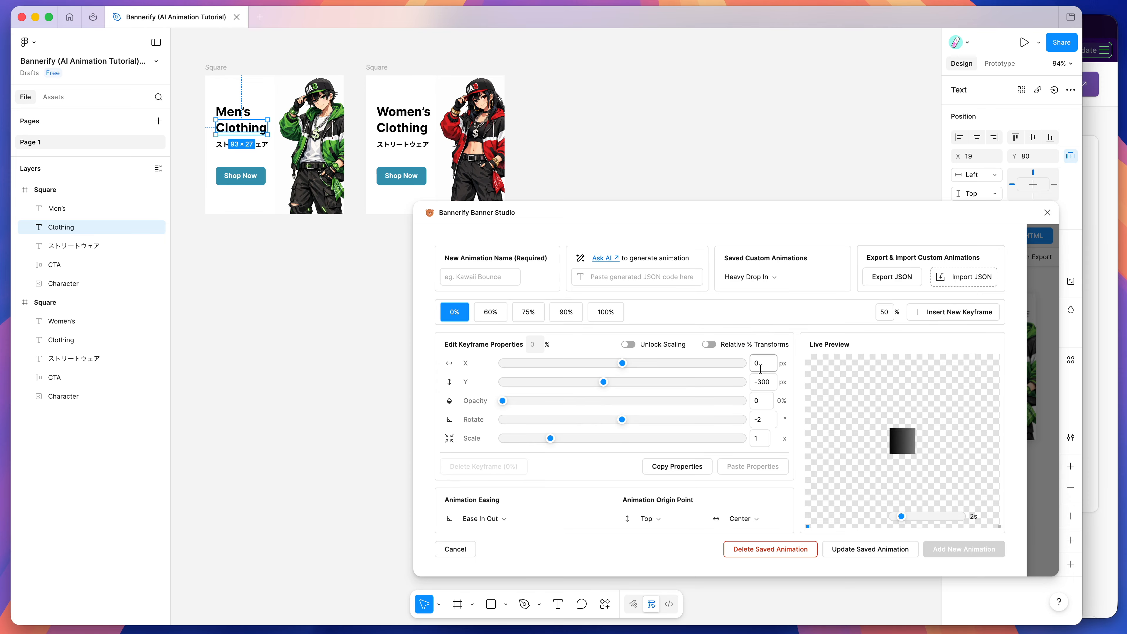
pyautogui.click(762, 276)
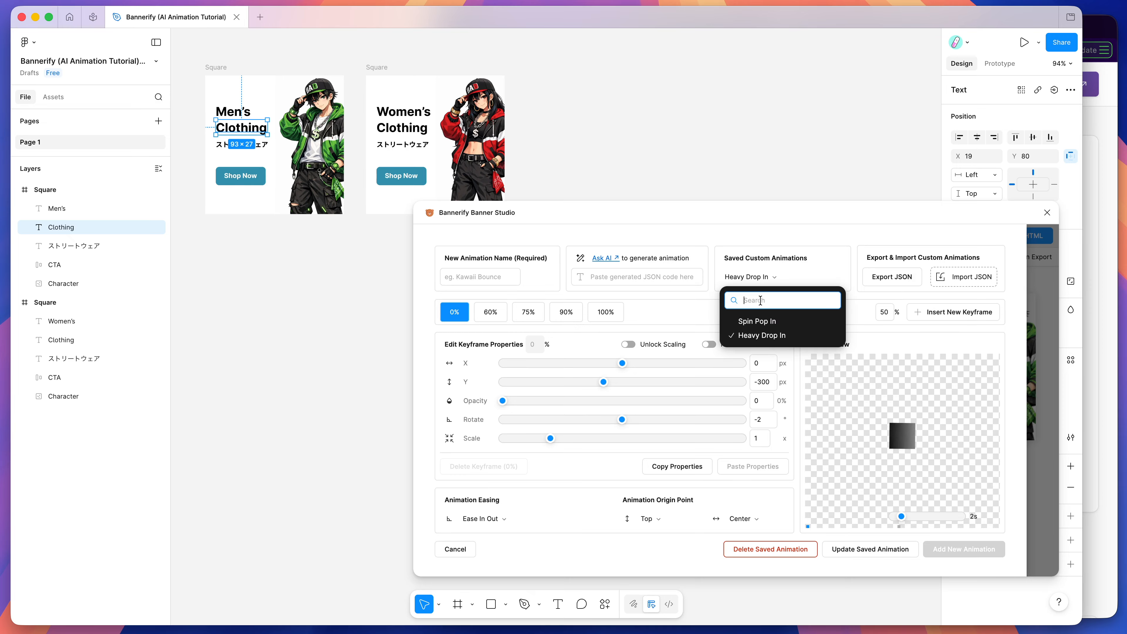
pyautogui.click(759, 323)
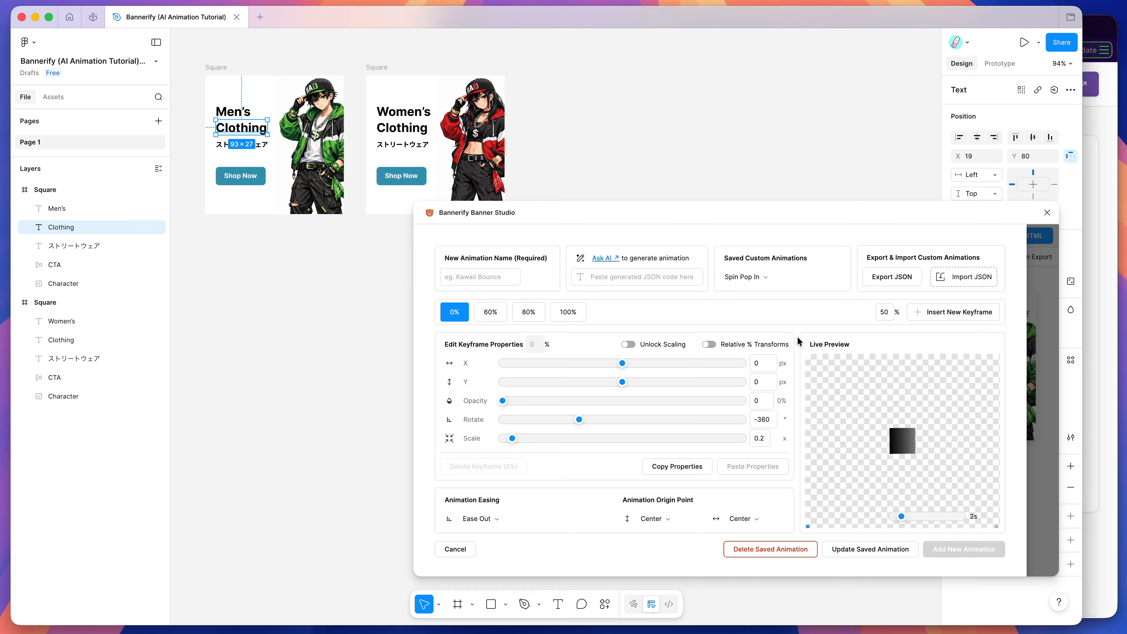